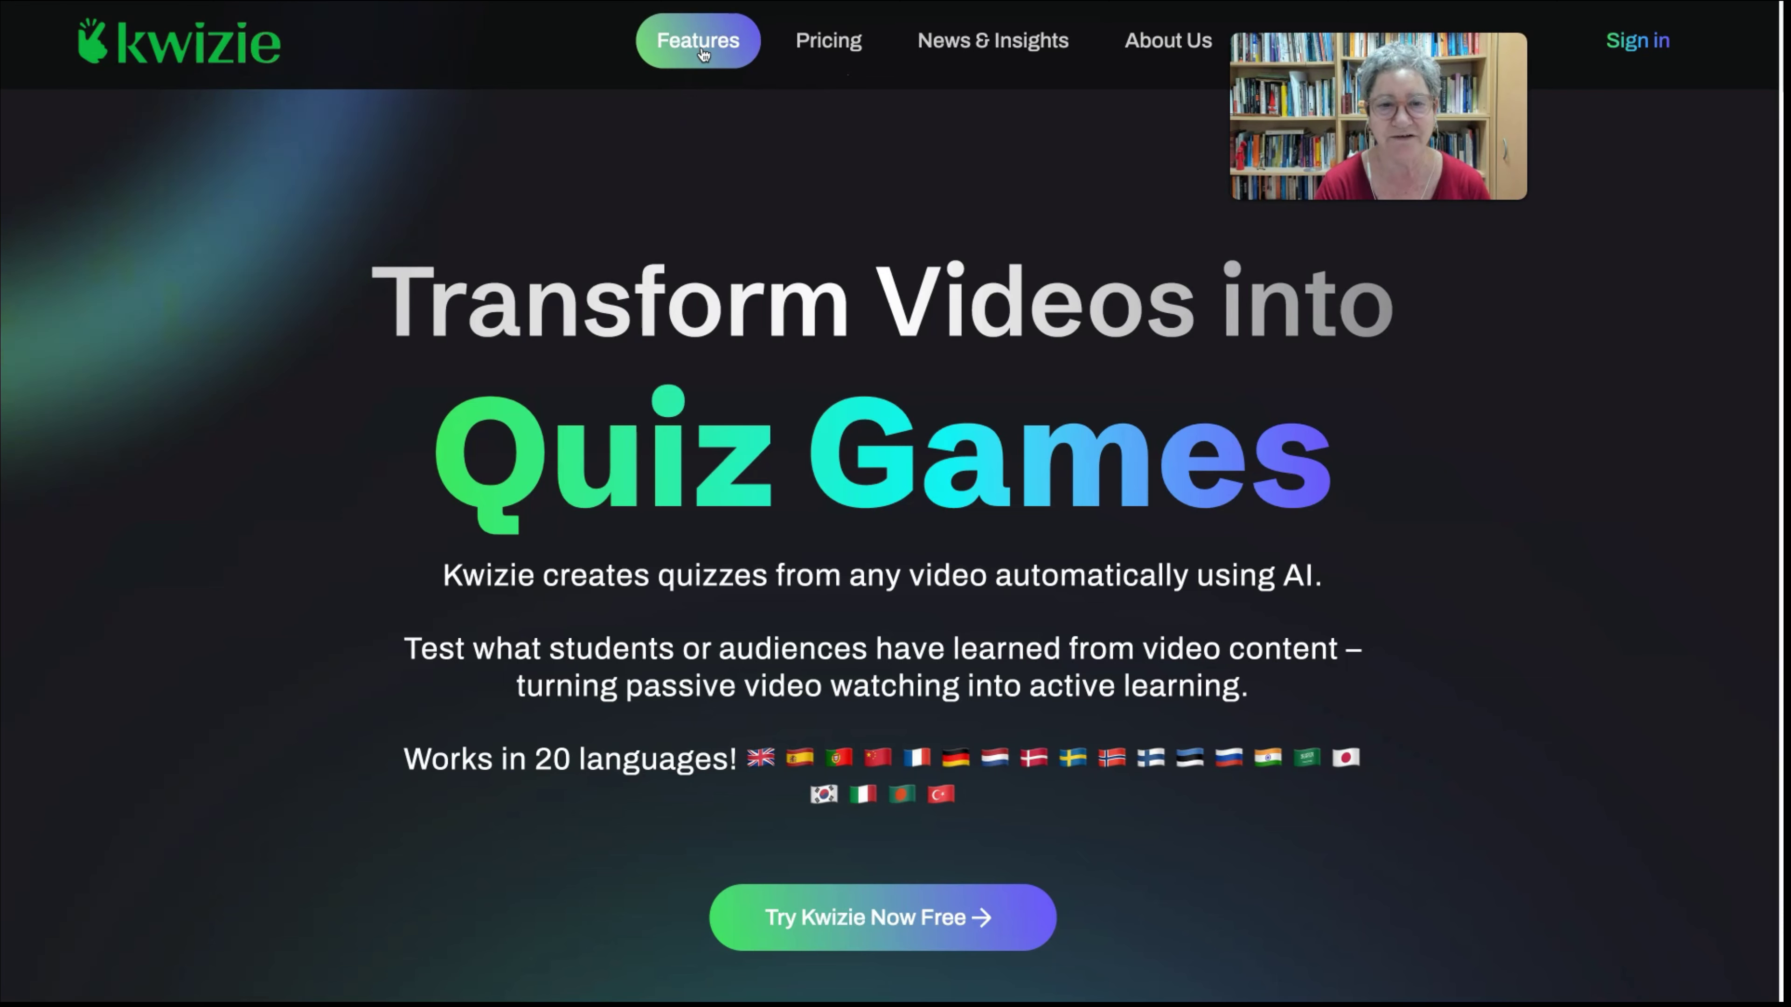
# Step: Scroll through the Kwizie homepage's benefits, features and testimonials down to 'Start for free.'
pyautogui.scroll(-10, 895, 504)
pyautogui.scroll(-2, 994, 439)
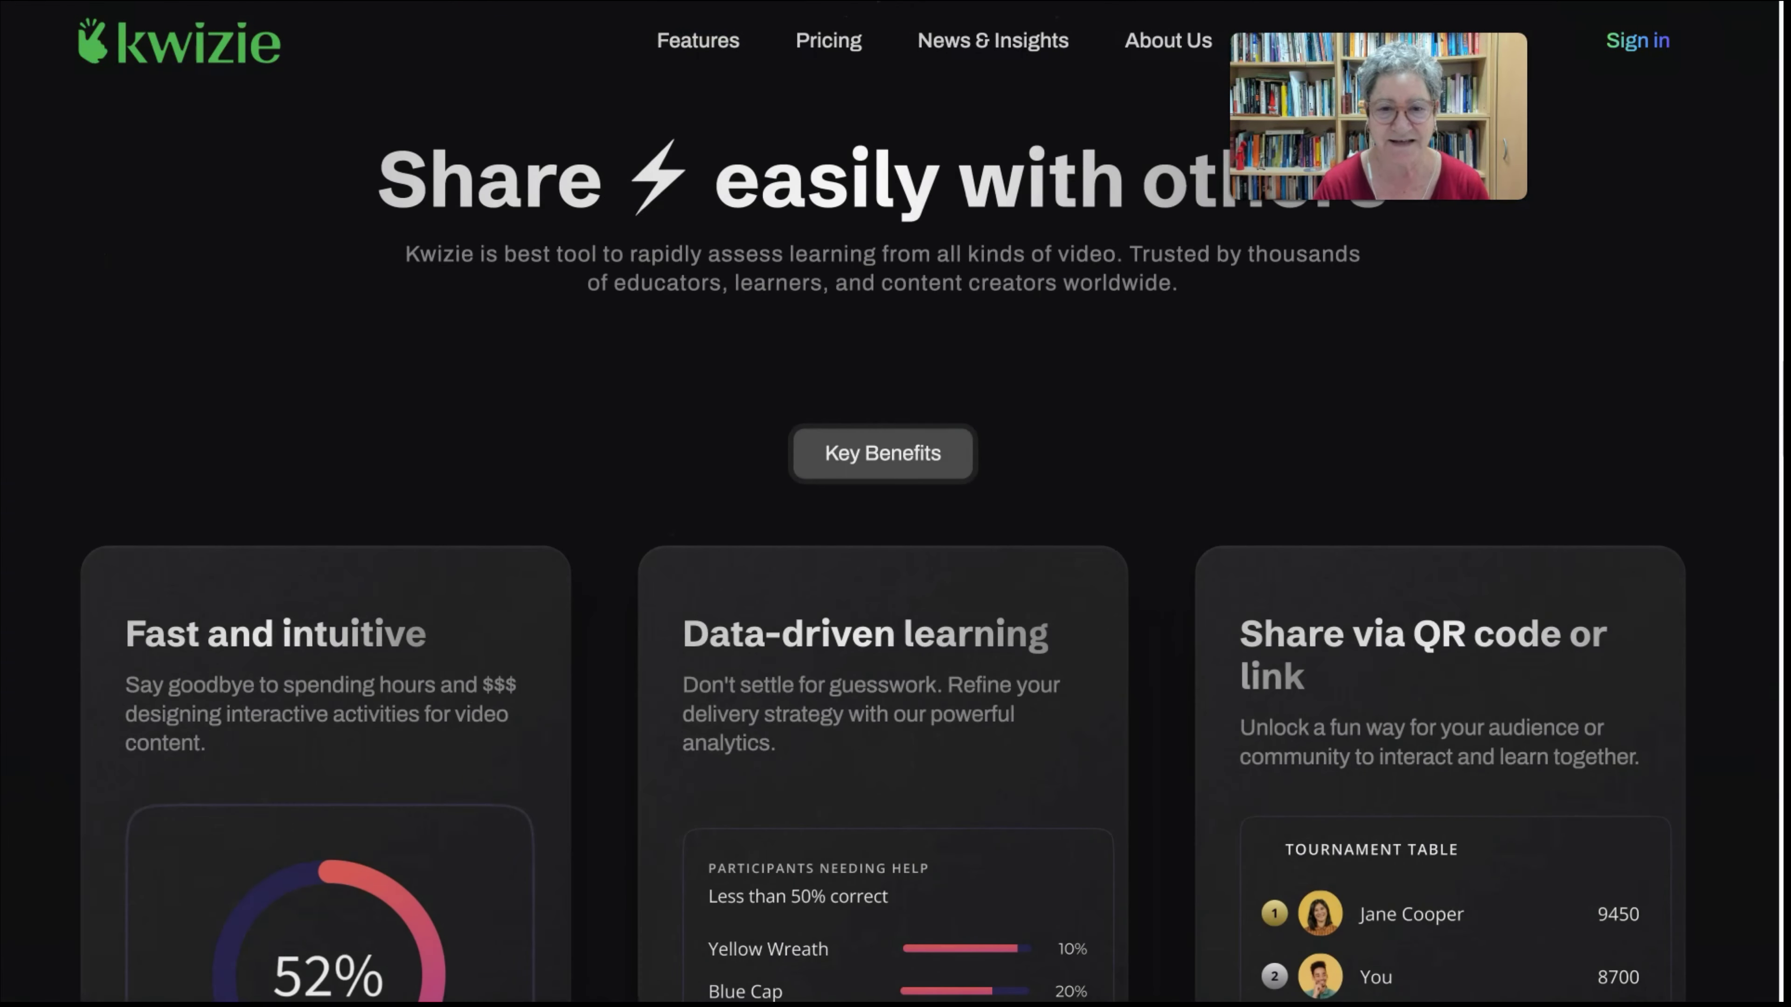
pyautogui.scroll(12, 994, 439)
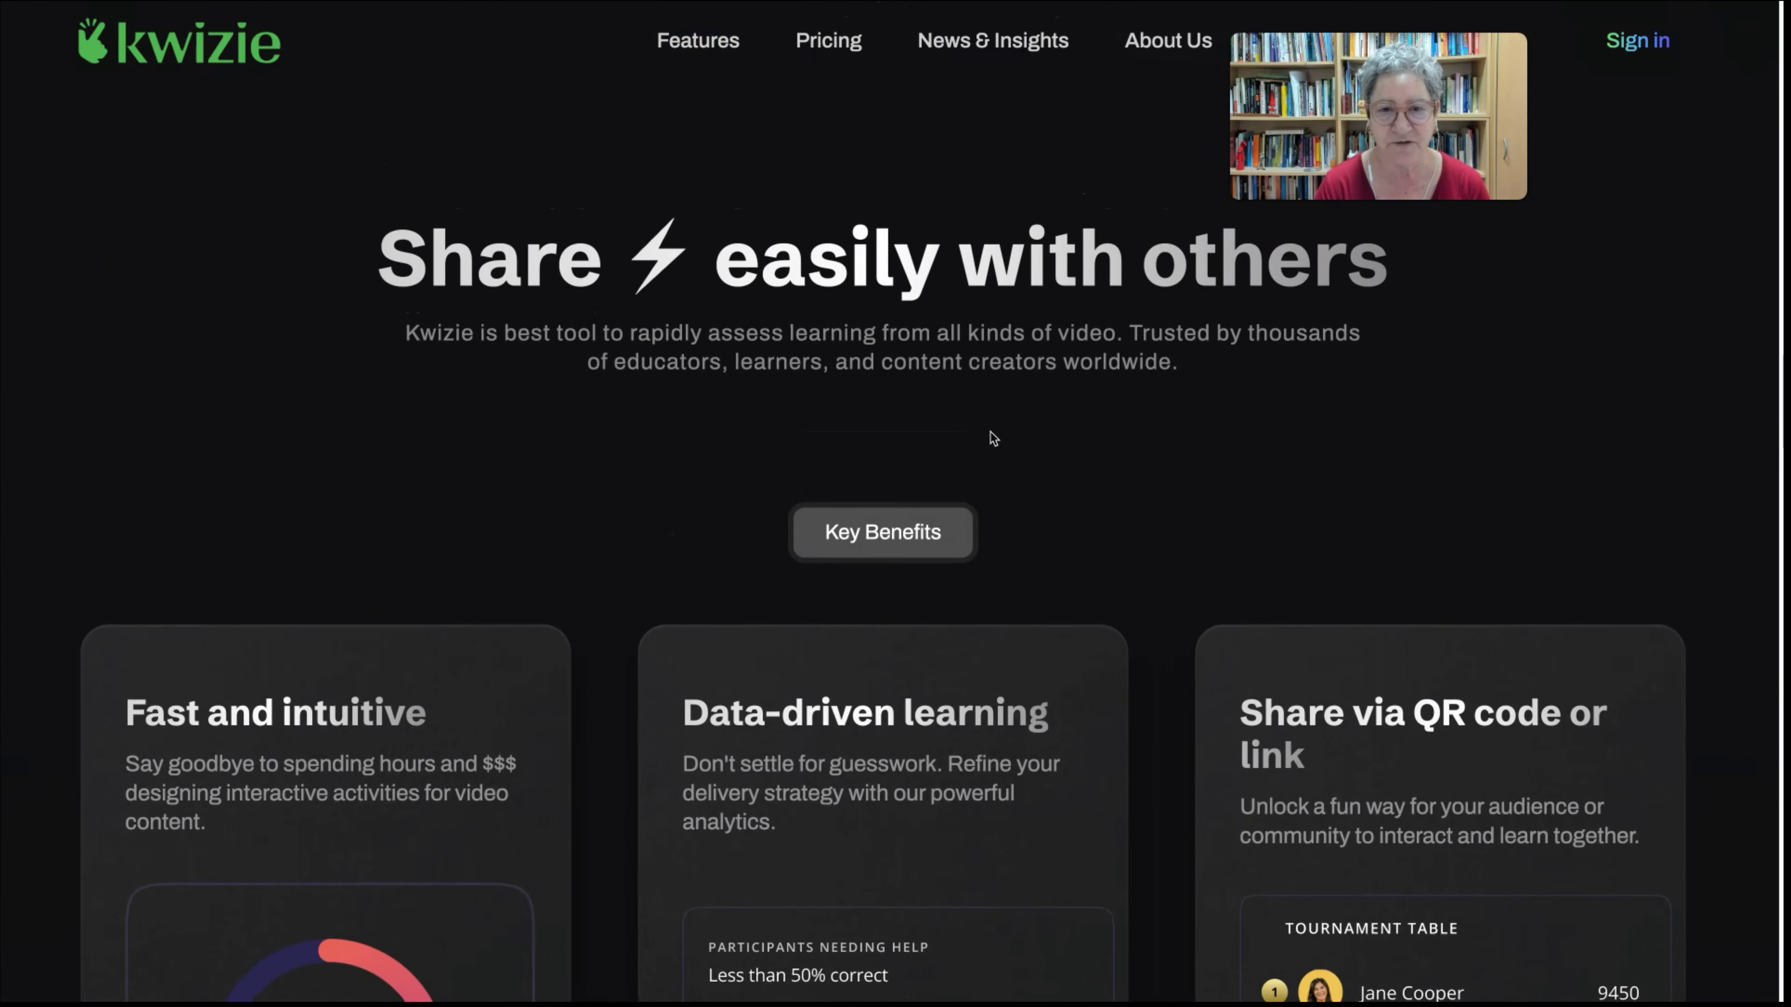
pyautogui.scroll(4, 993, 437)
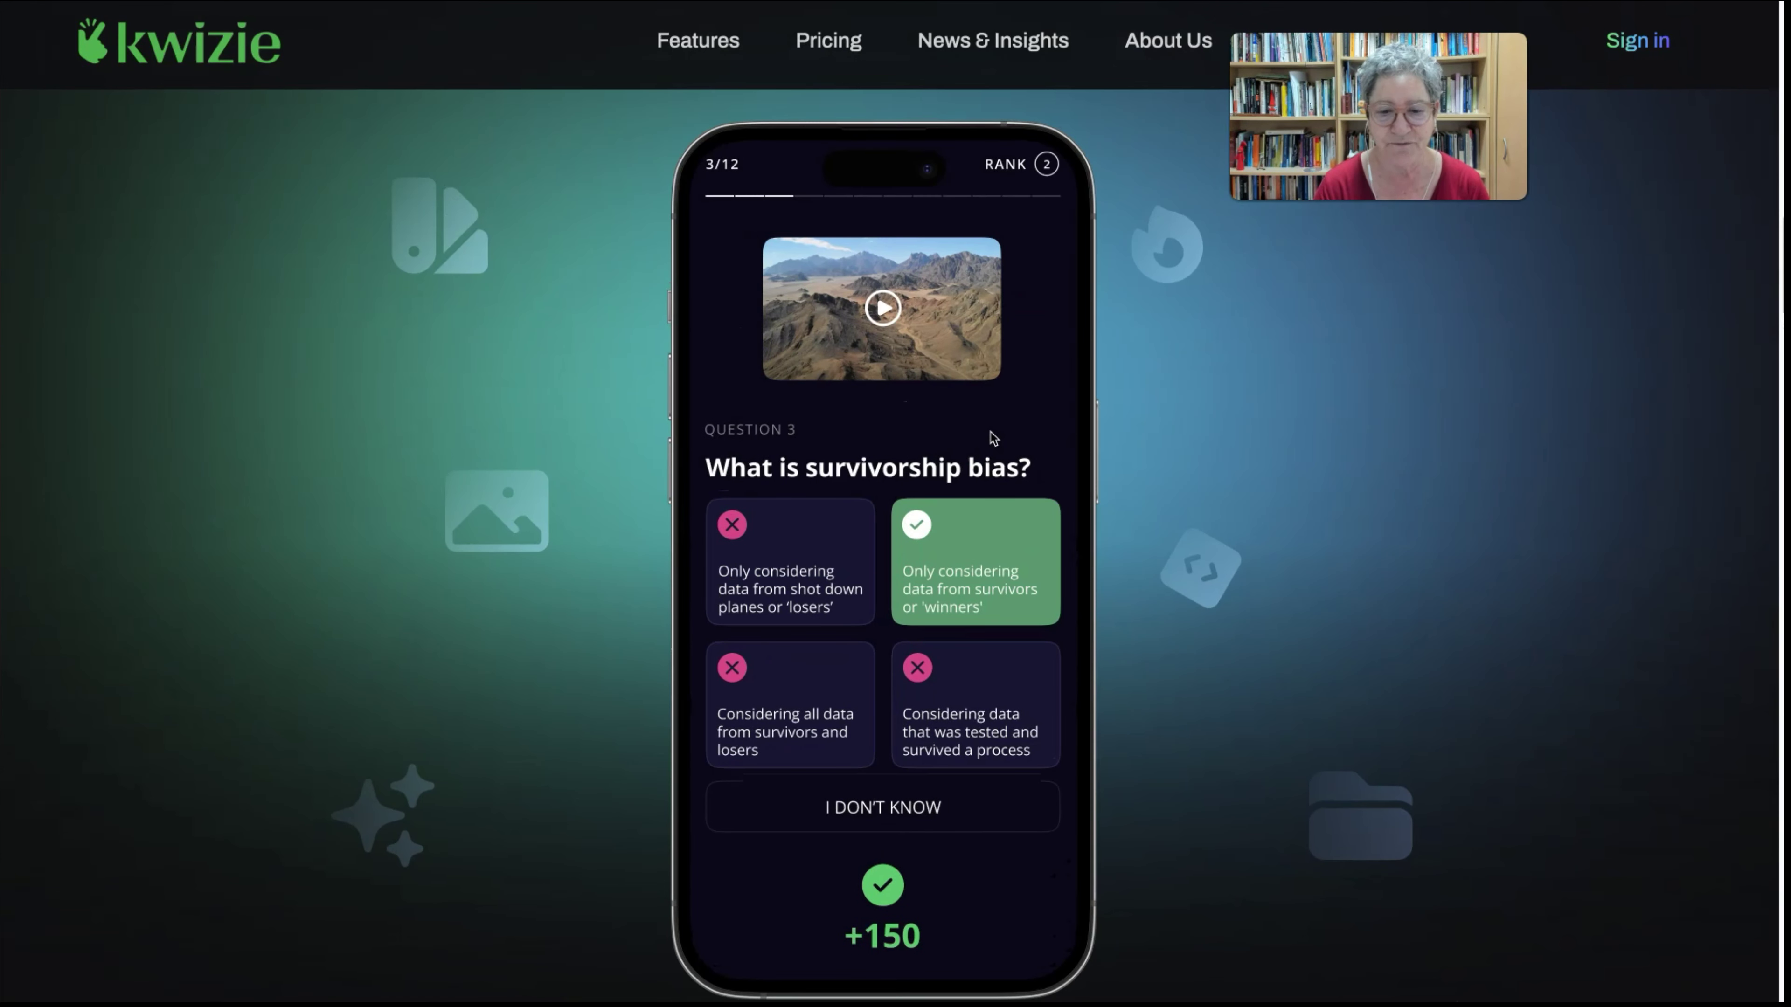
pyautogui.scroll(-5, 993, 437)
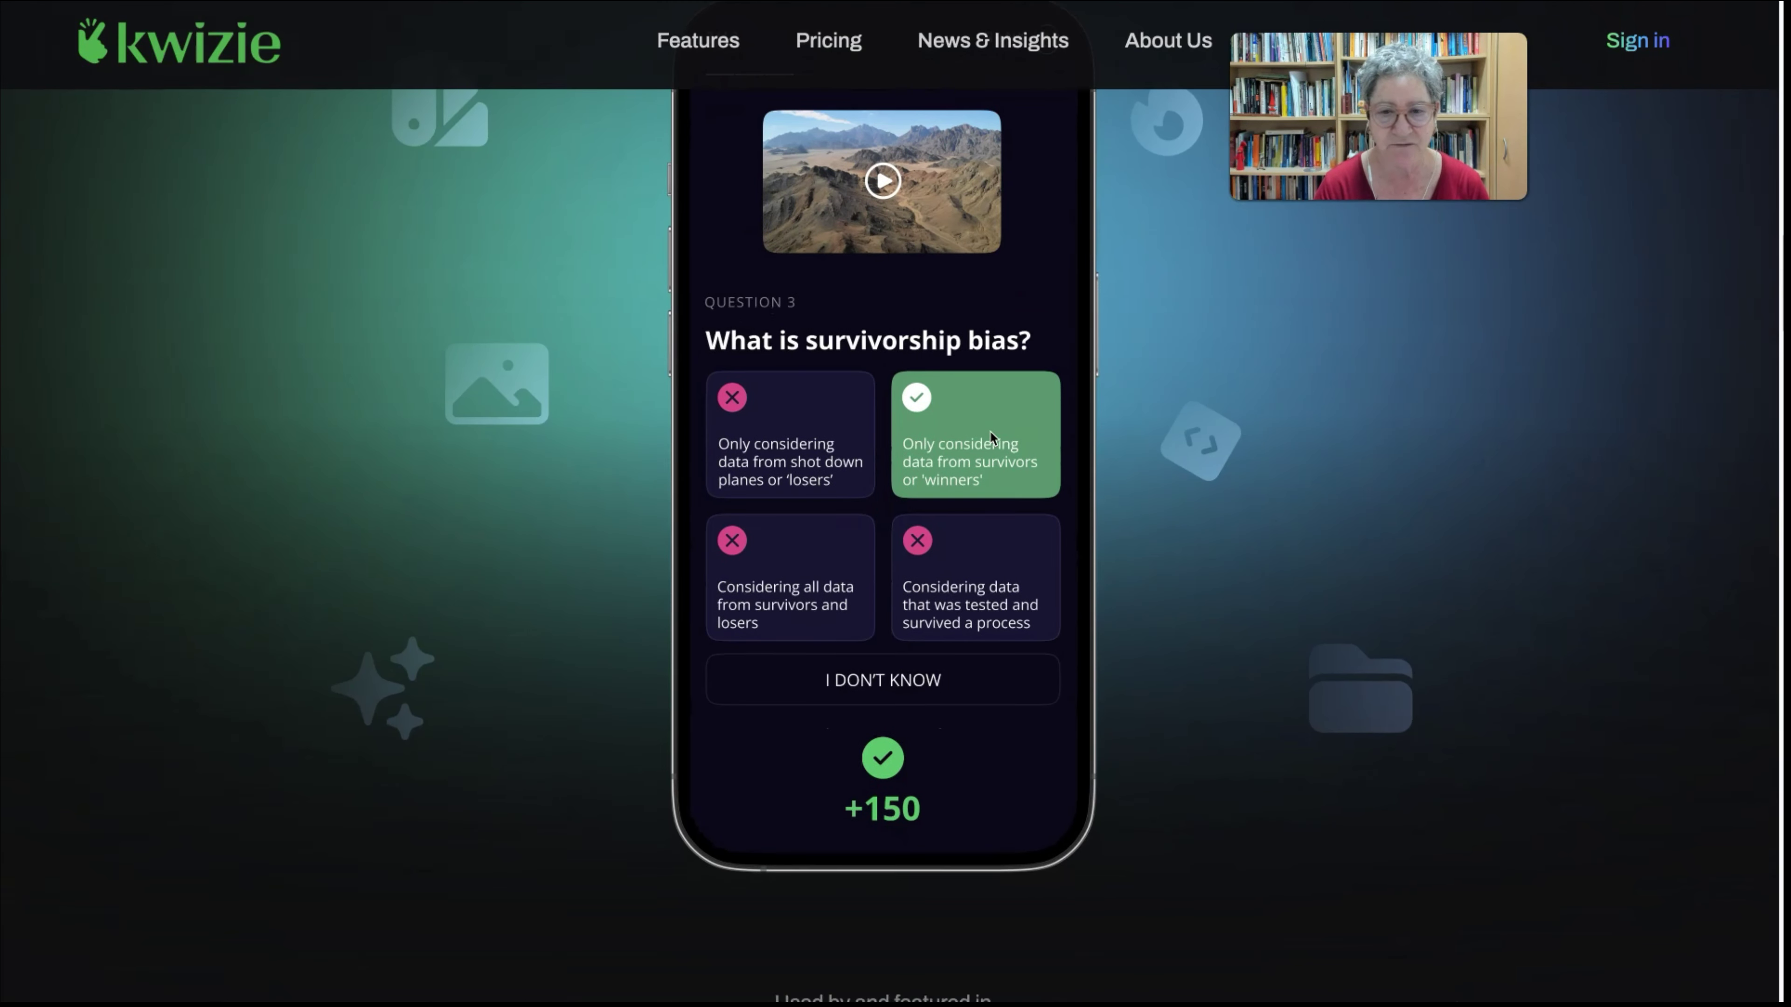
pyautogui.scroll(-12, 991, 437)
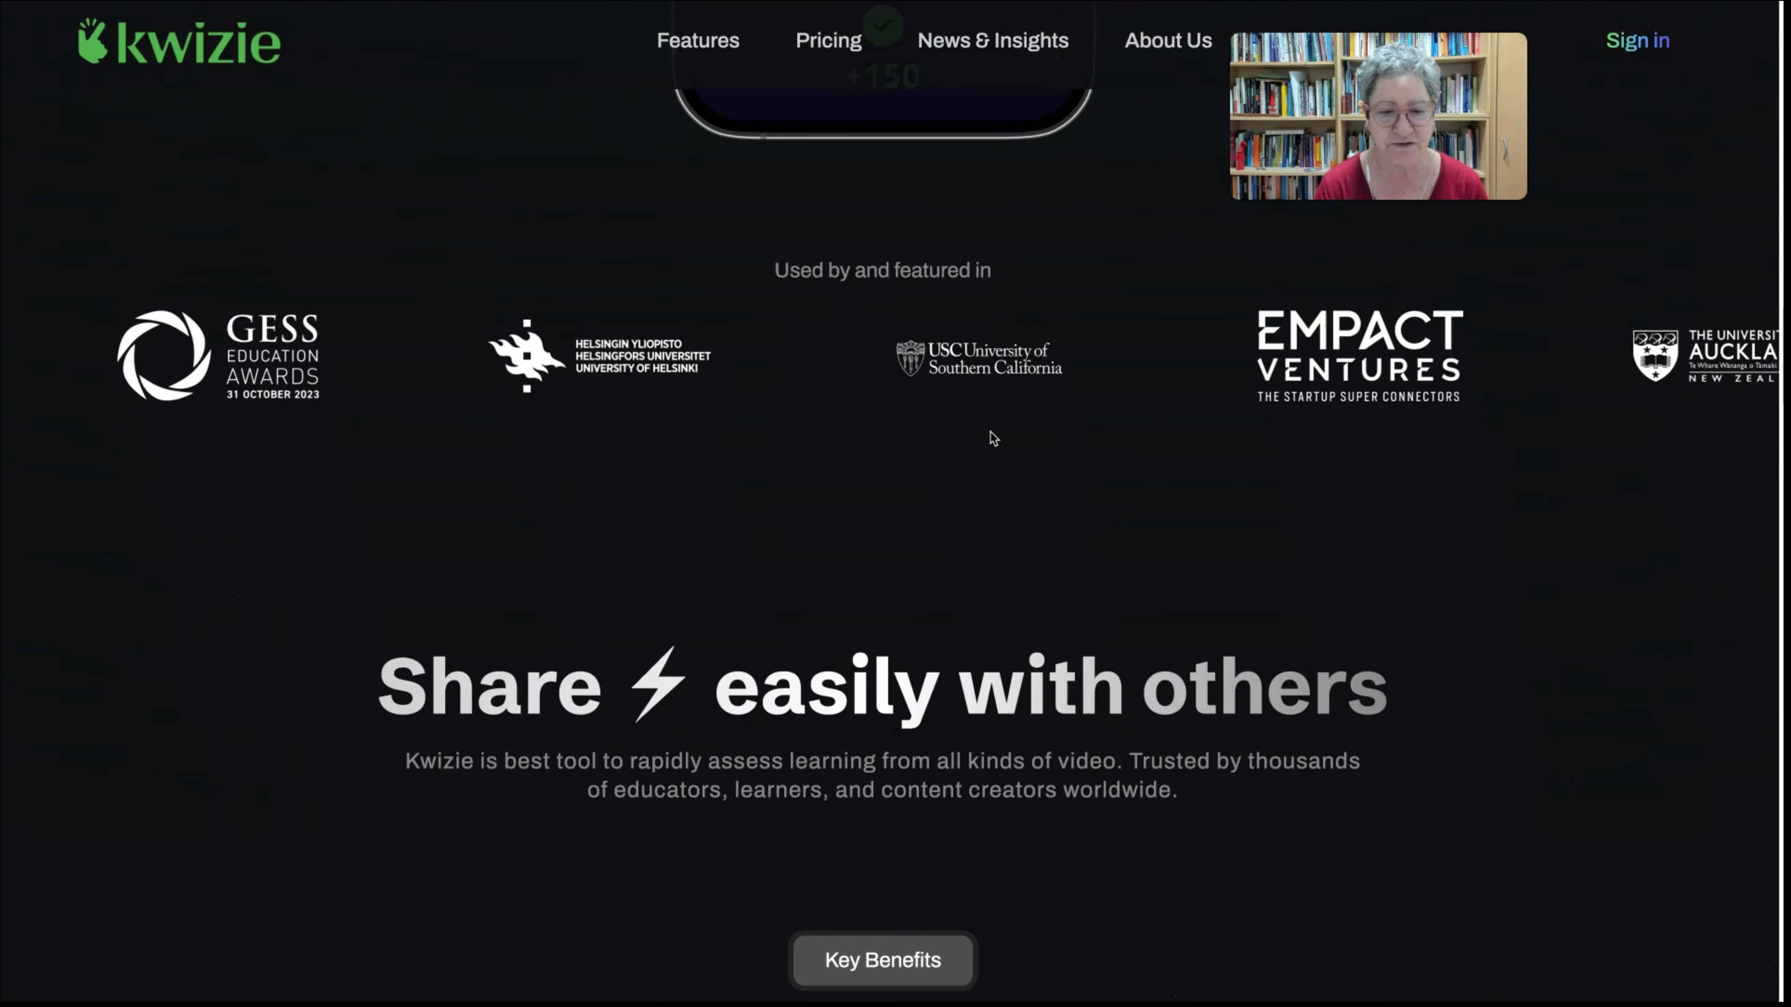
pyautogui.scroll(-6, 991, 432)
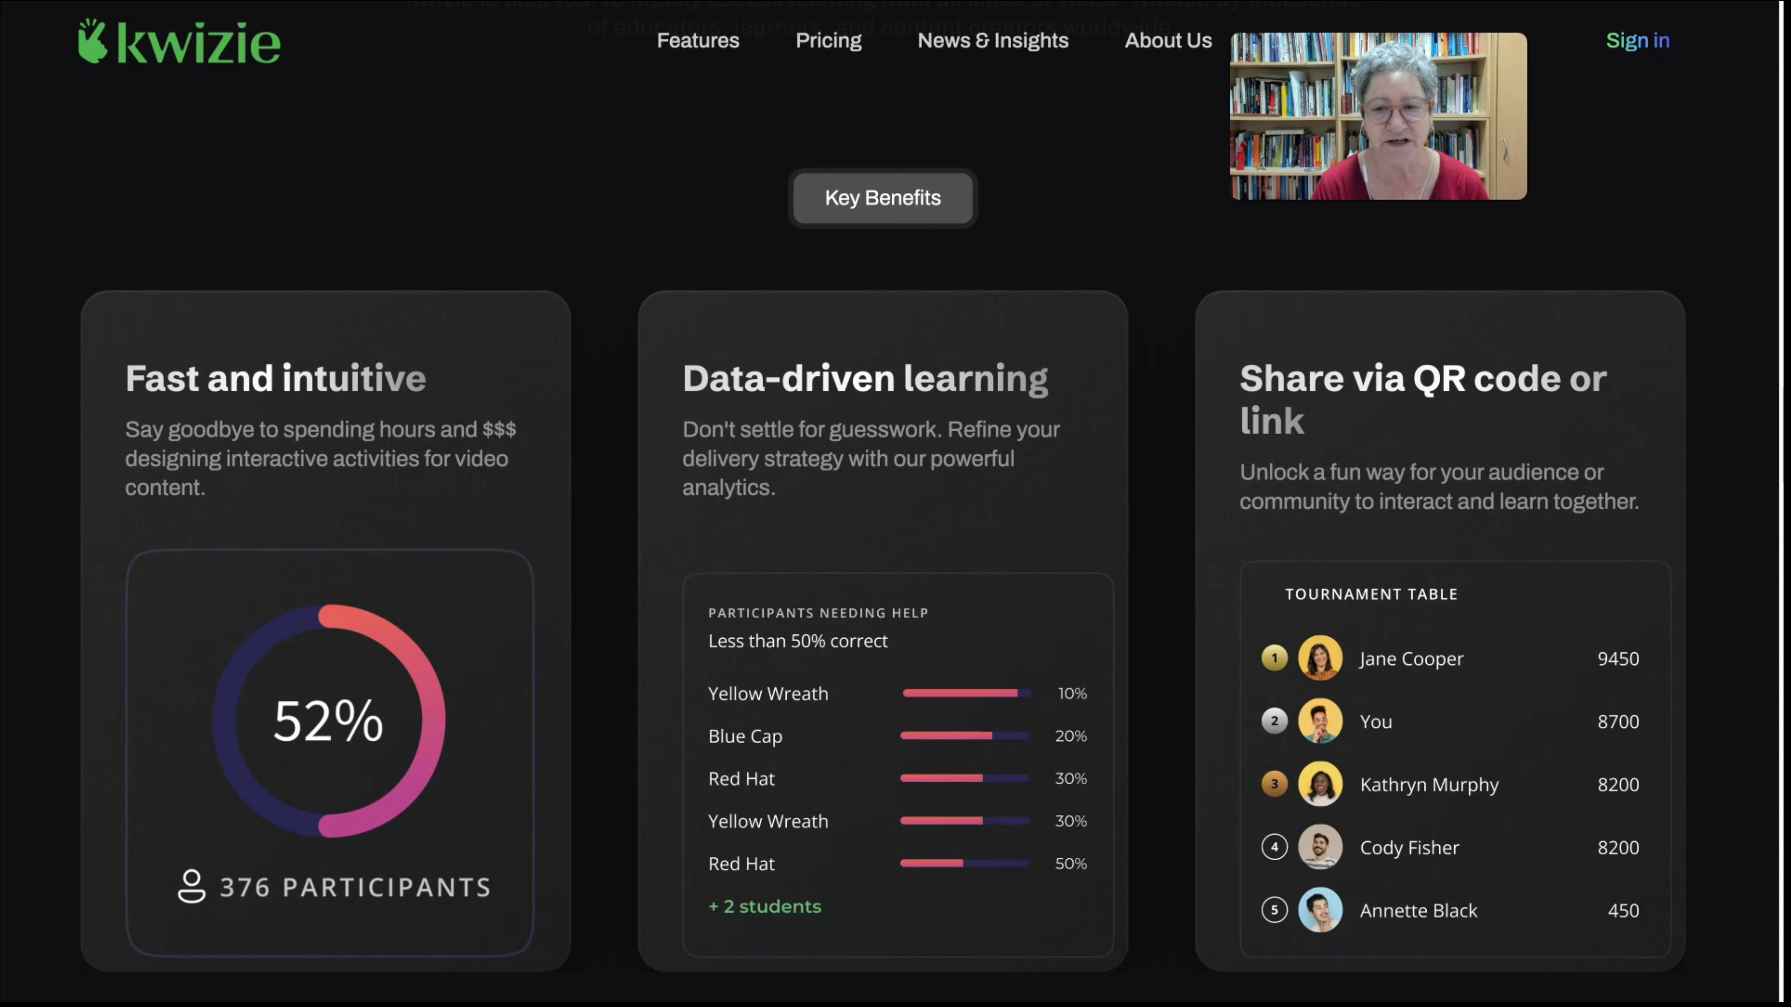
pyautogui.scroll(-1, 1325, 458)
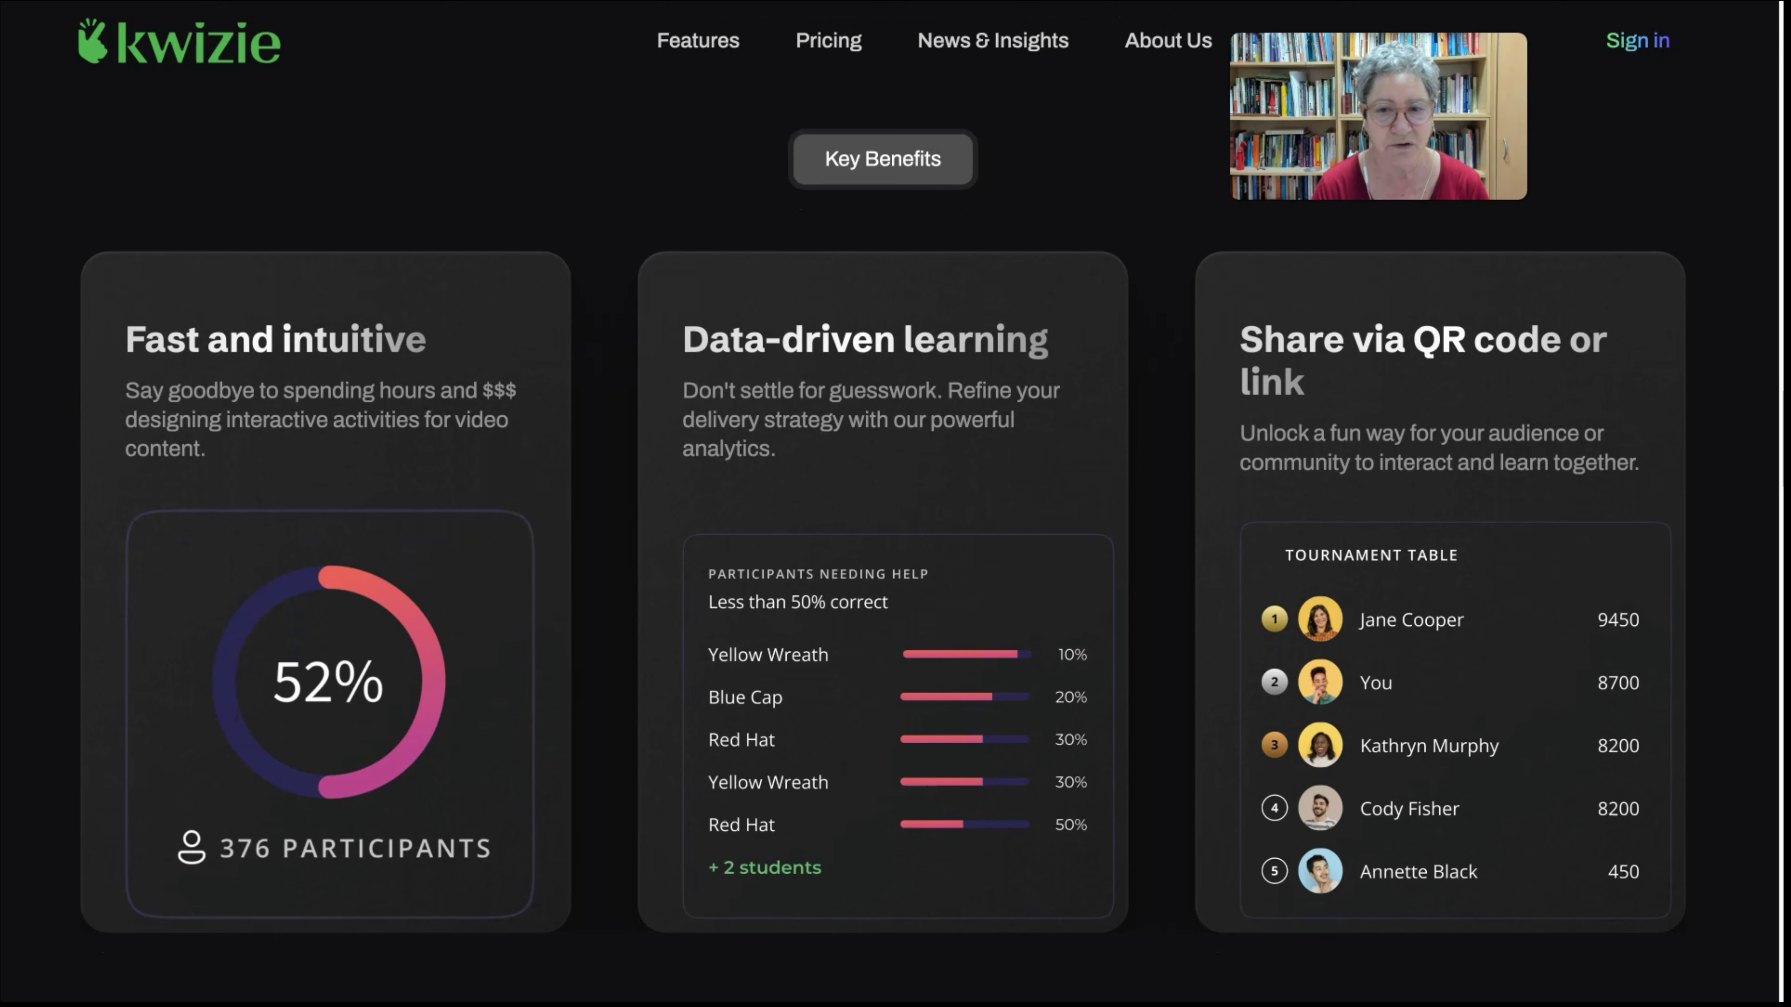
pyautogui.scroll(-1, 968, 441)
pyautogui.scroll(-8, 989, 443)
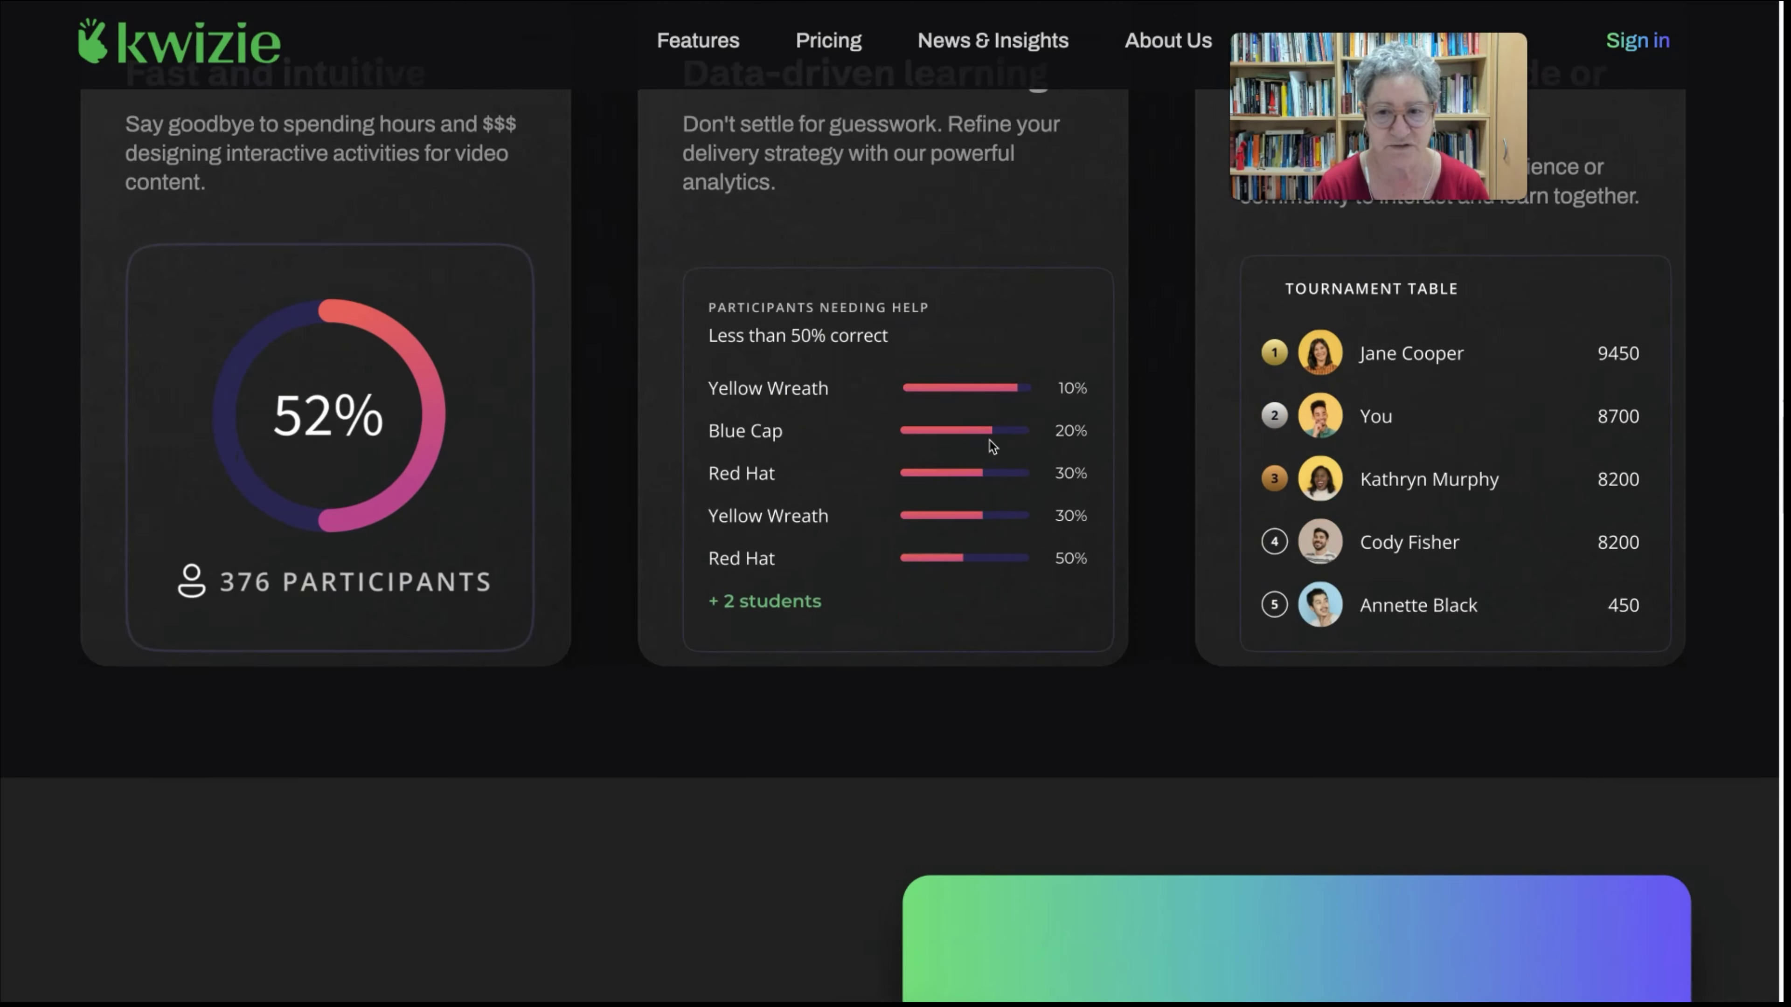
pyautogui.scroll(-5, 989, 443)
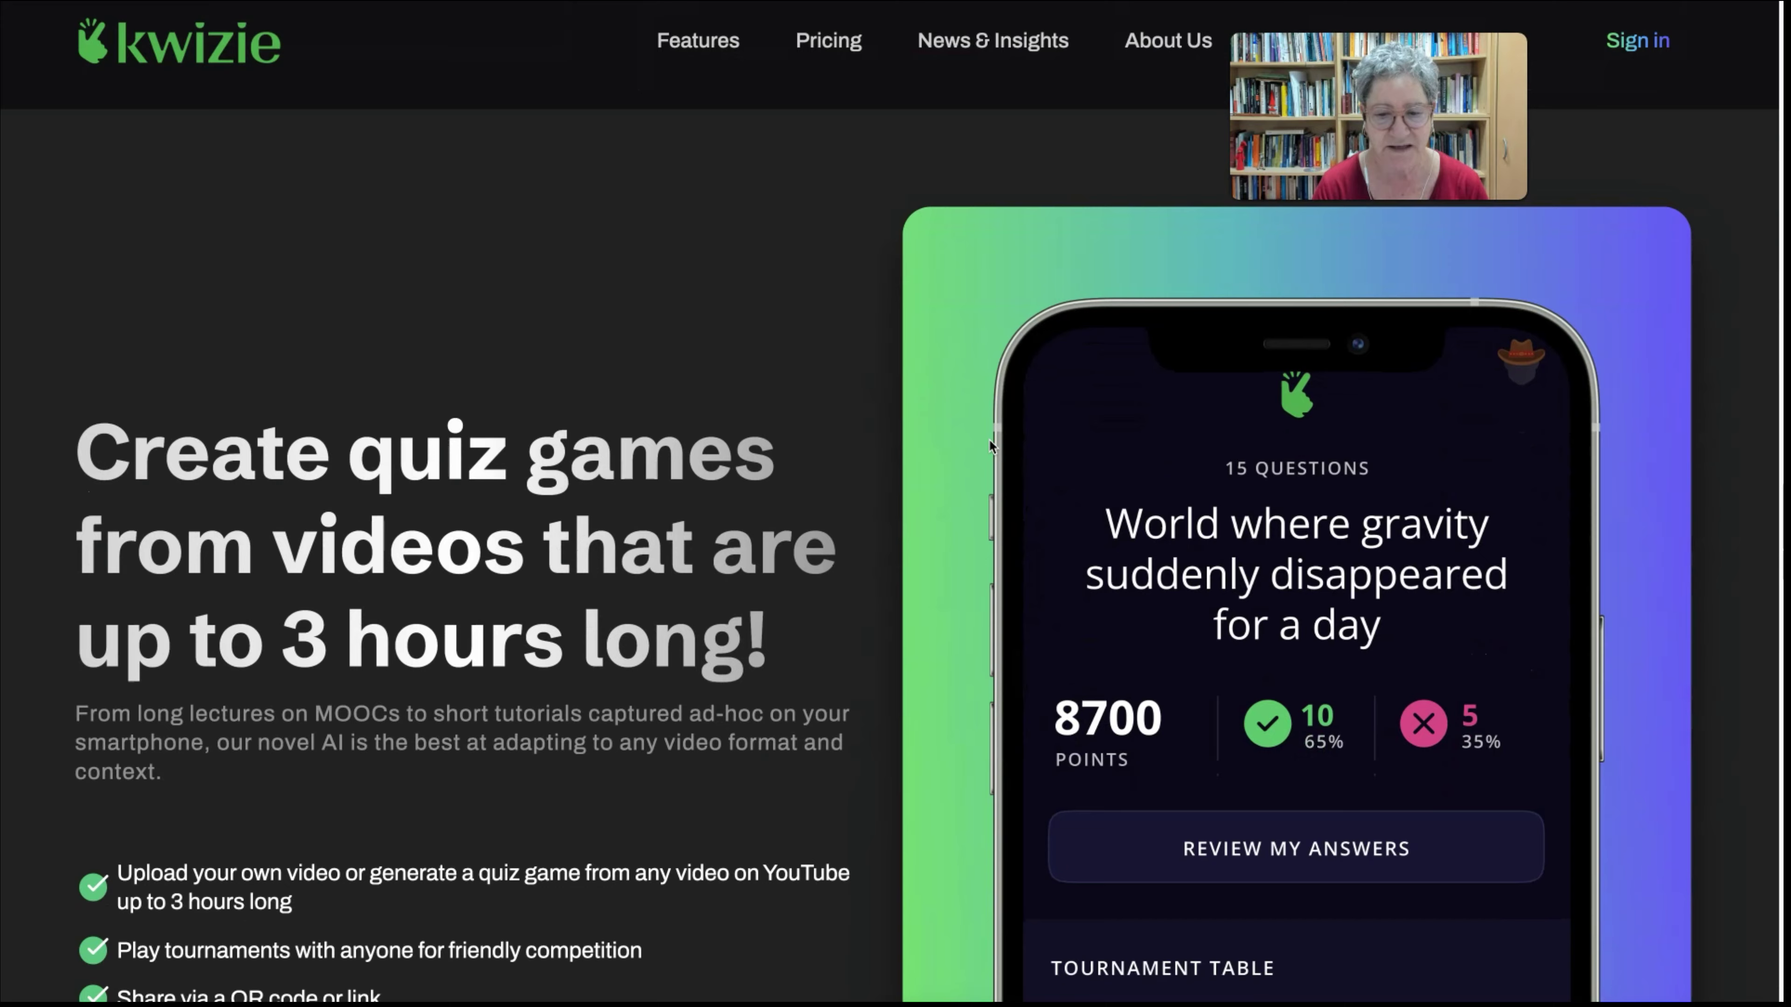
pyautogui.scroll(-5, 989, 443)
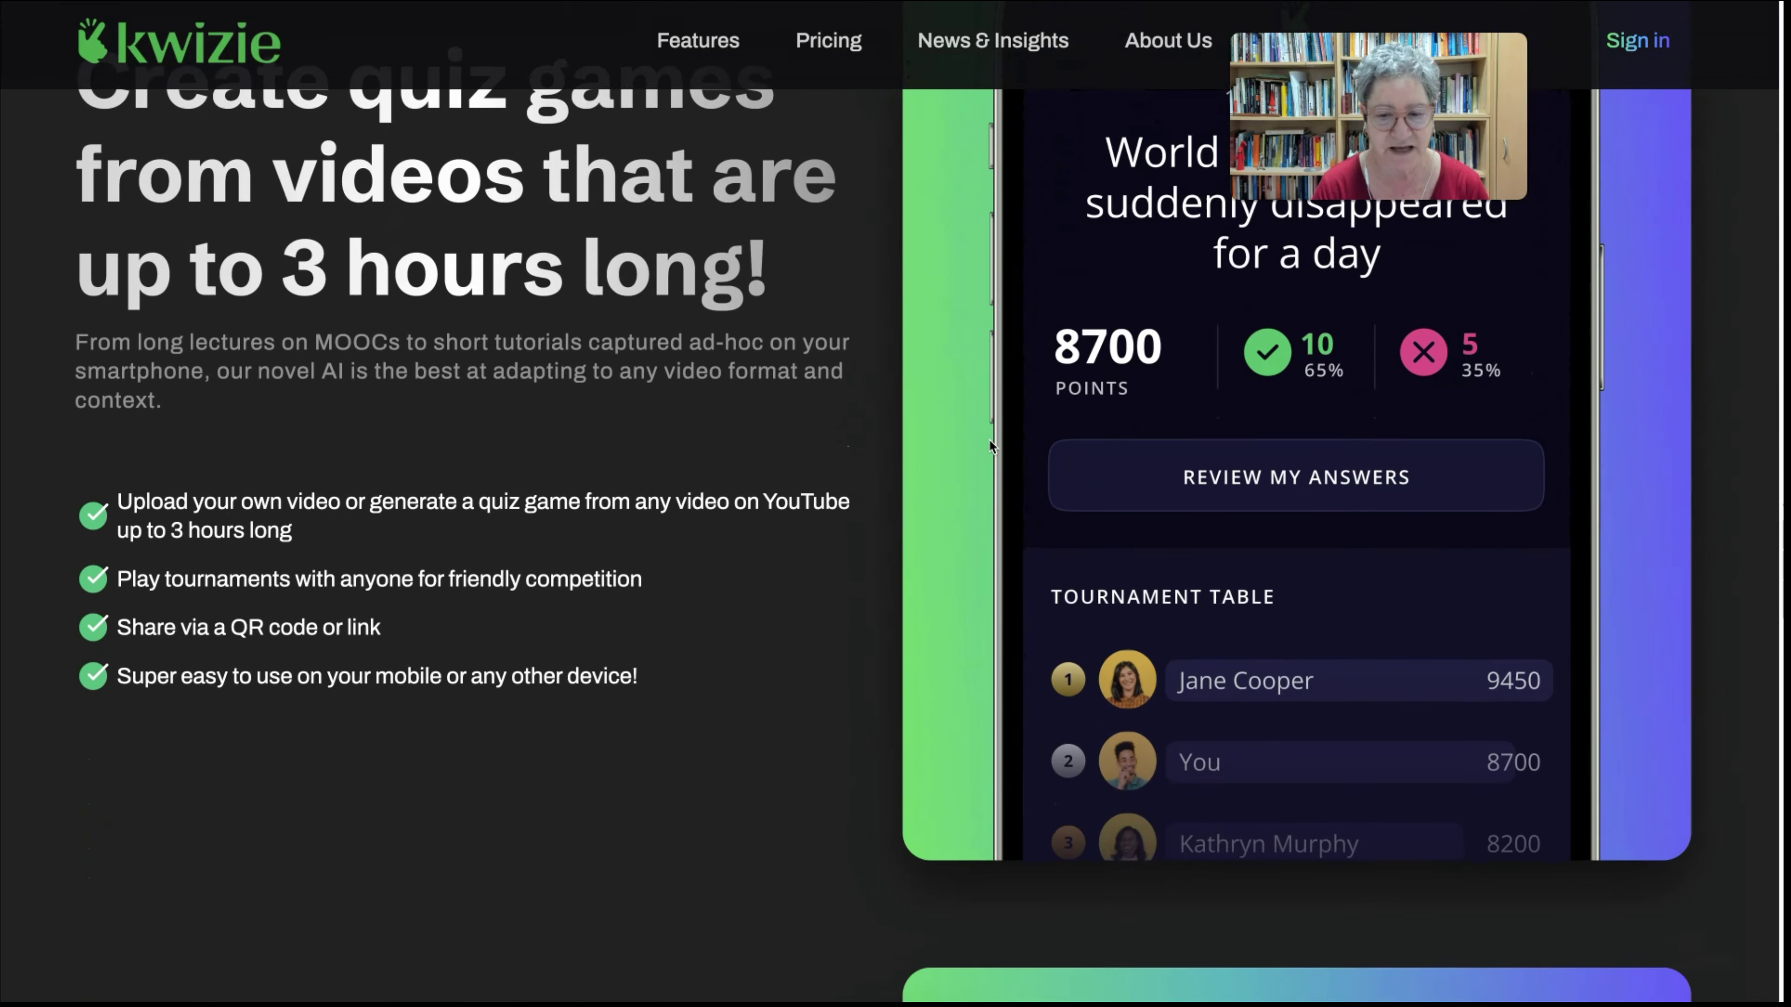
pyautogui.scroll(-8, 989, 441)
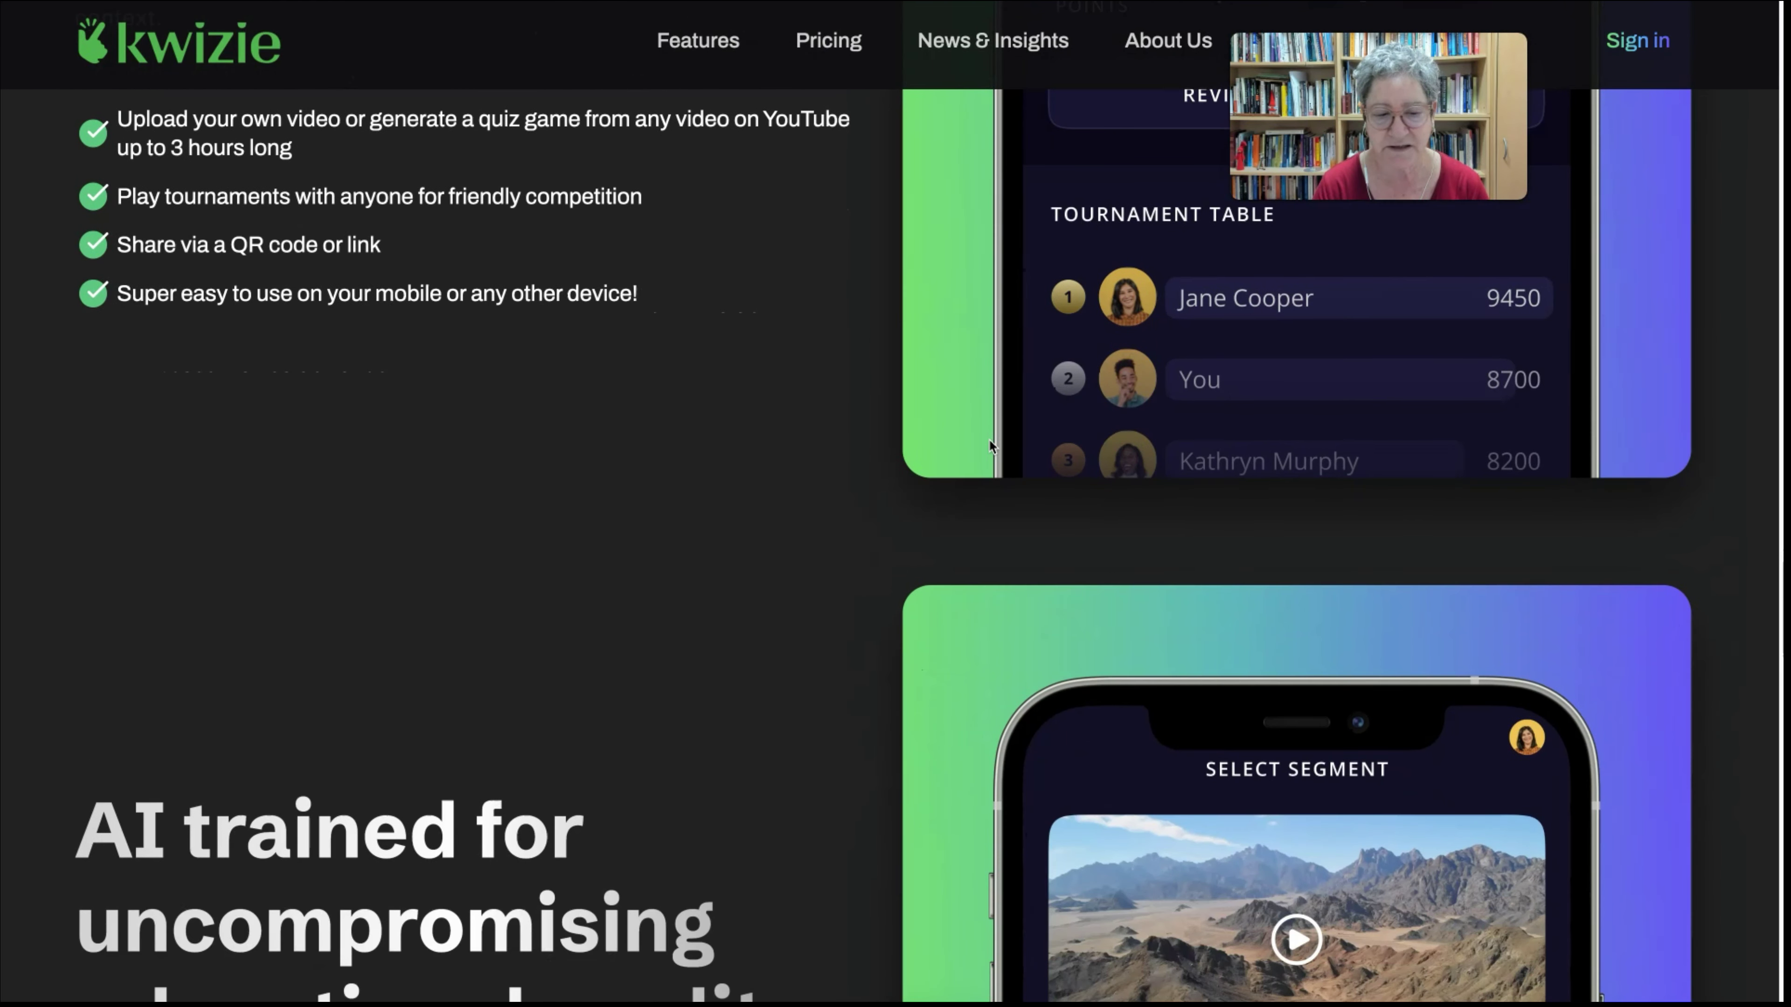
pyautogui.scroll(-3, 989, 438)
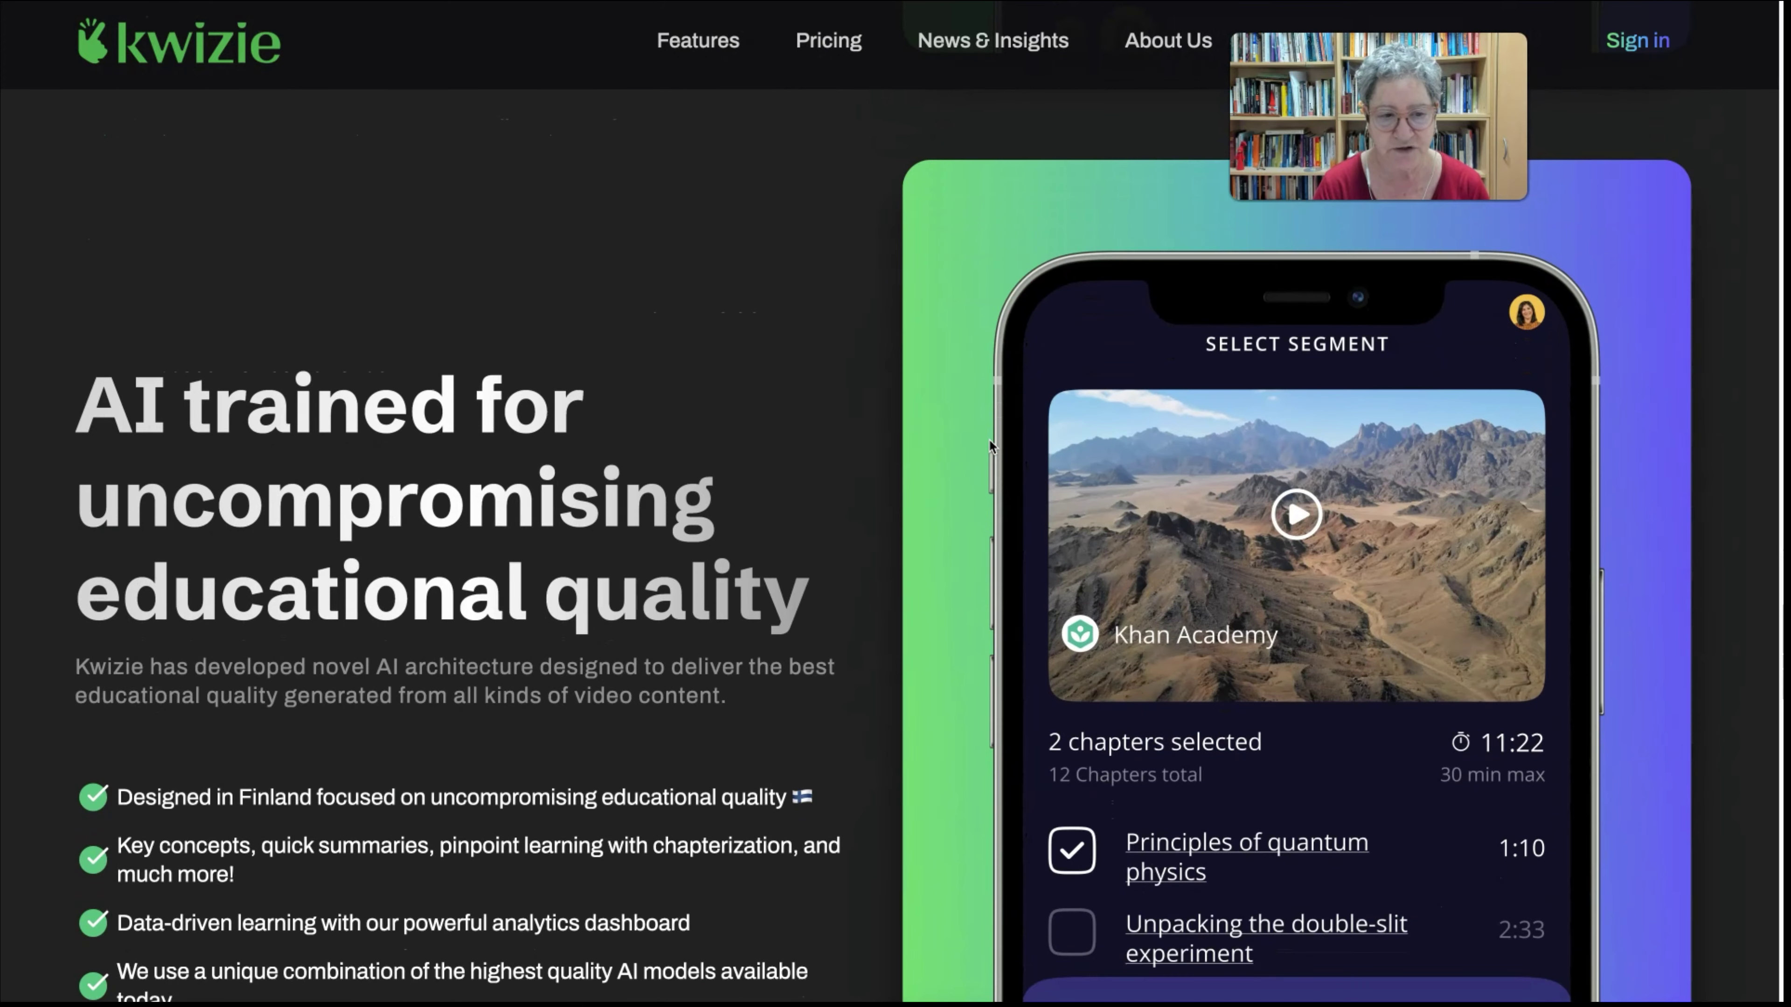
pyautogui.scroll(-1, 990, 445)
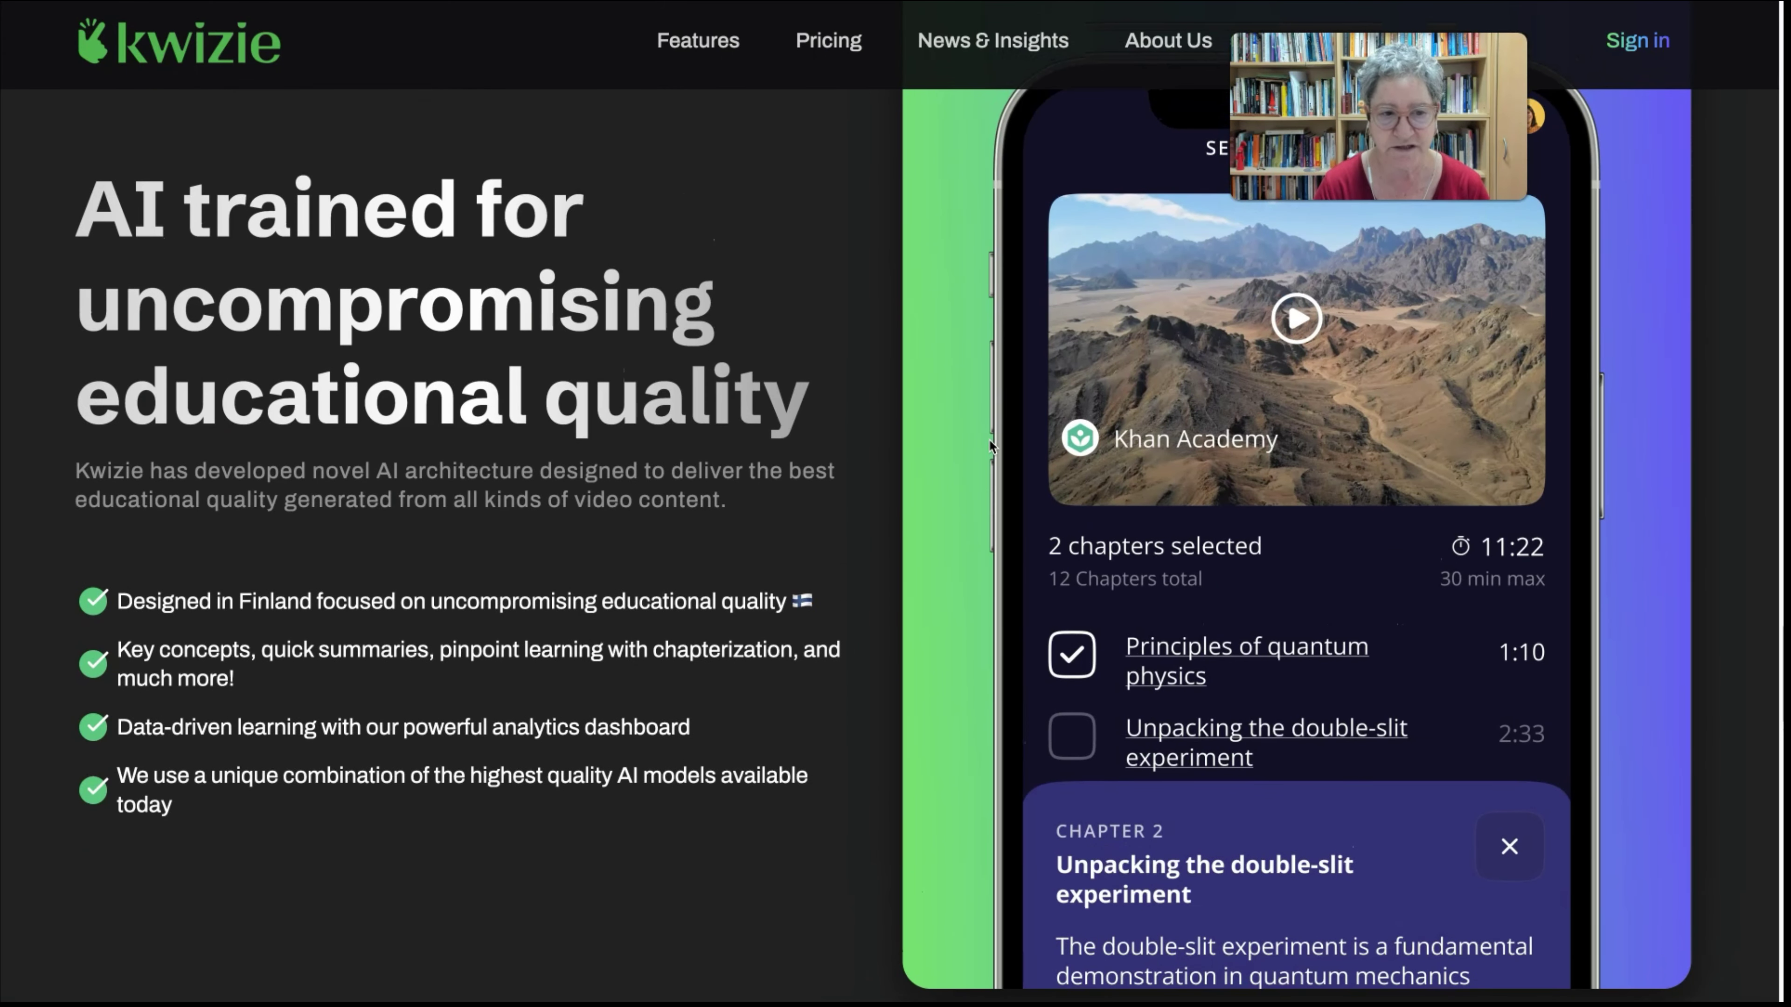
pyautogui.scroll(-3, 989, 444)
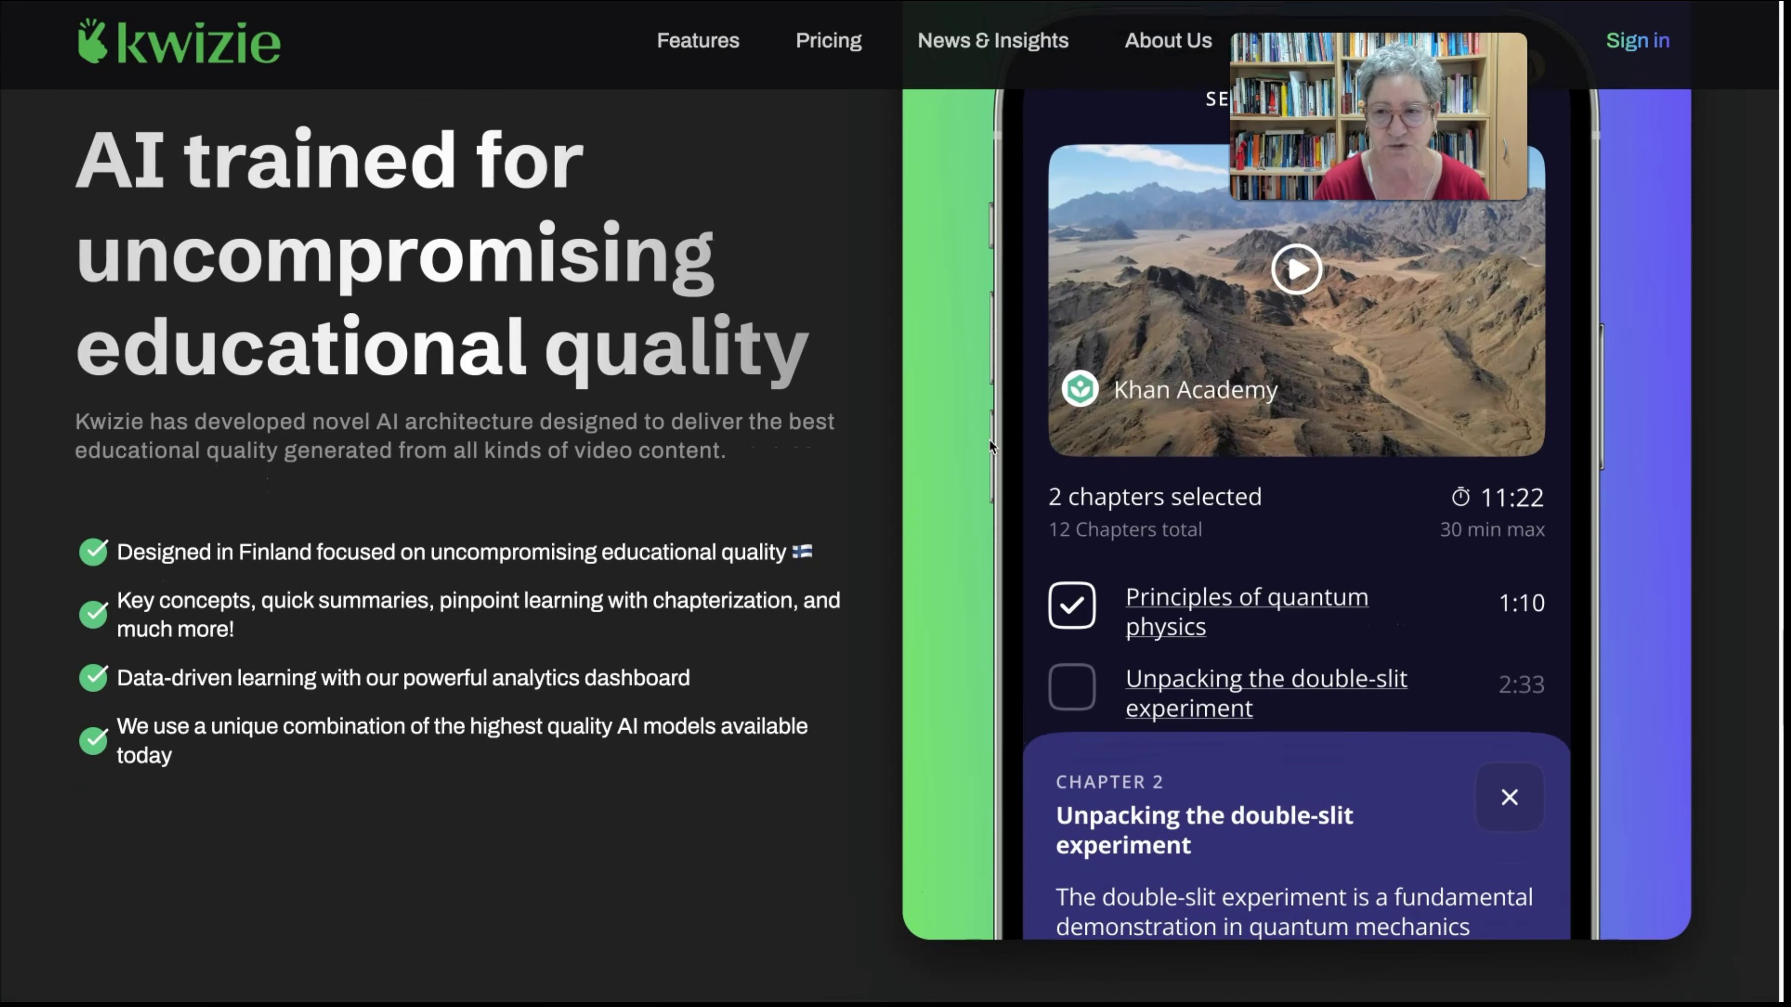
pyautogui.scroll(-10, 991, 446)
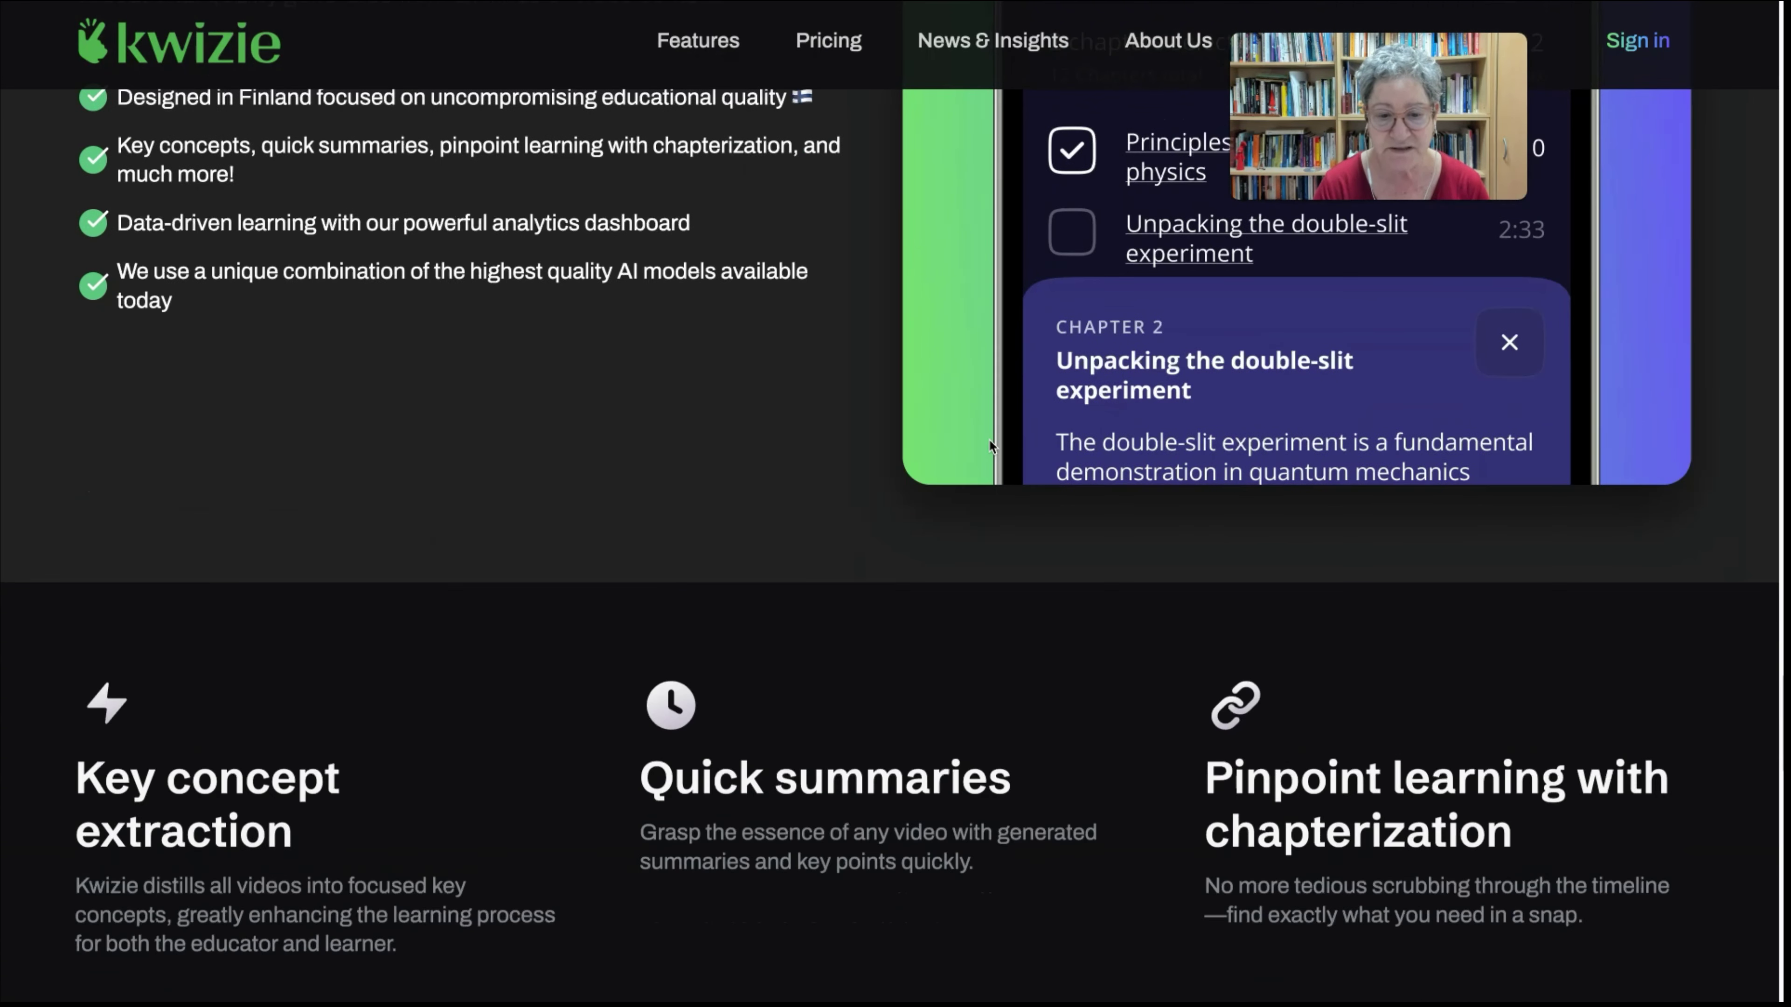
pyautogui.scroll(-2, 993, 446)
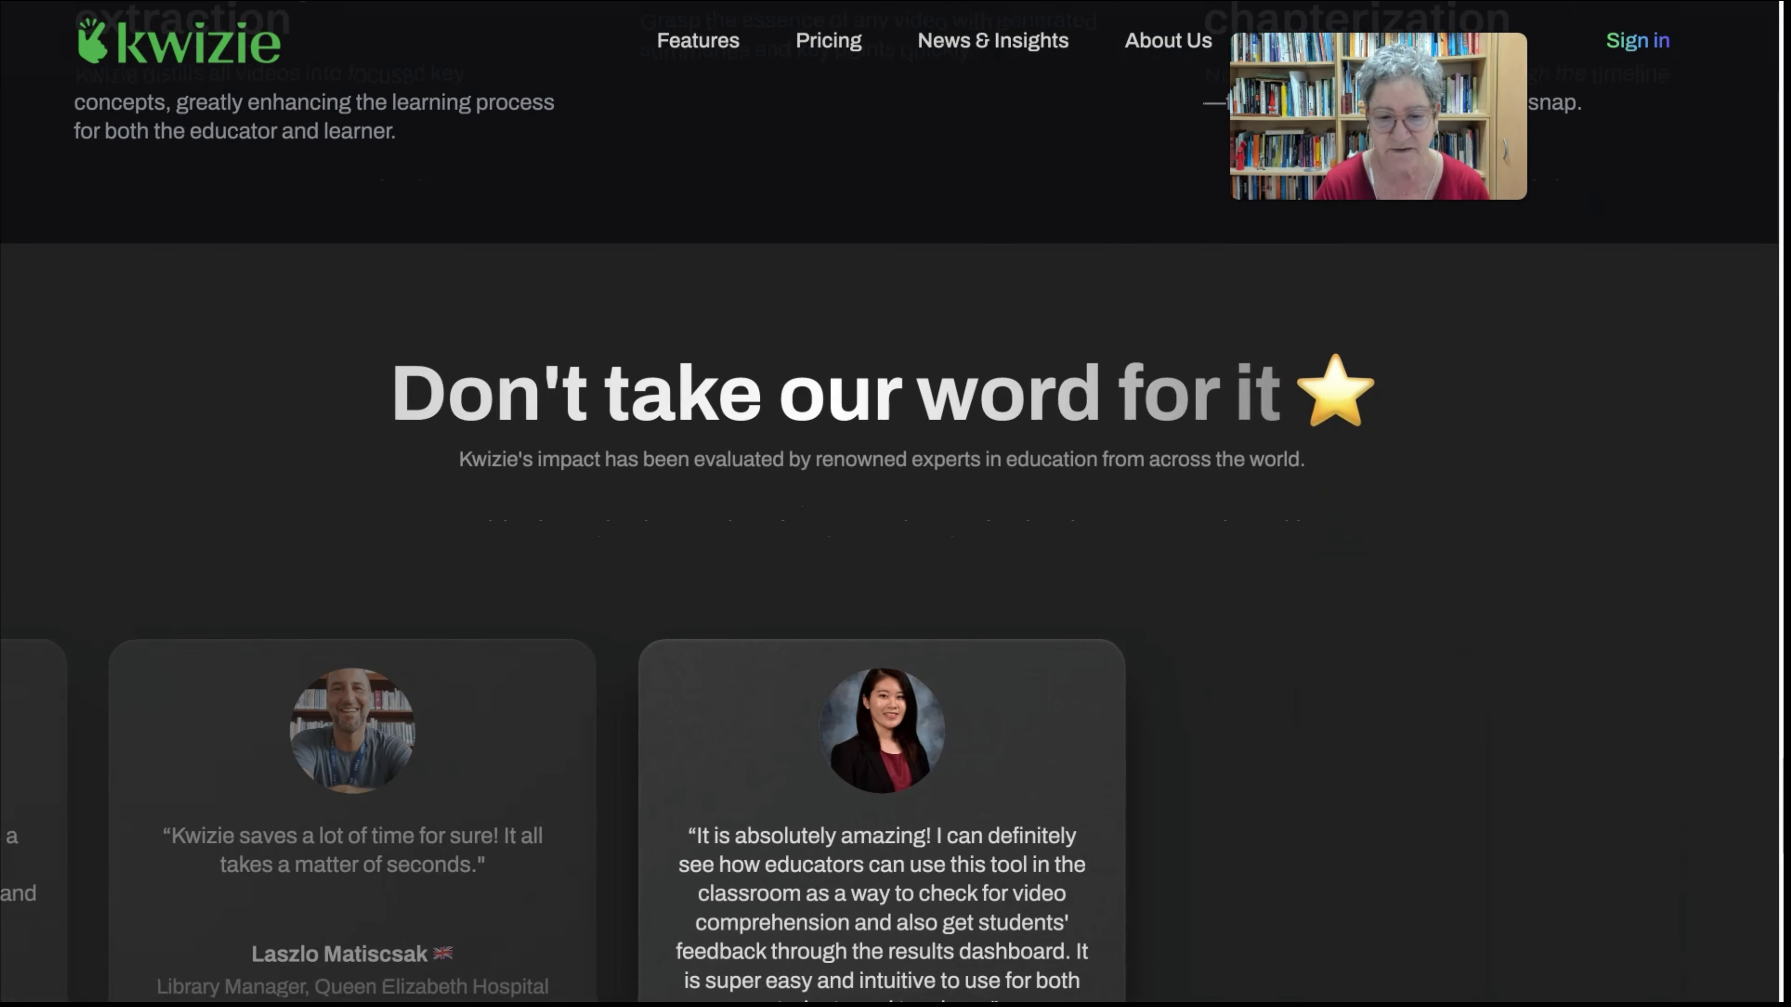
pyautogui.scroll(-3, 989, 441)
pyautogui.scroll(-11, 938, 554)
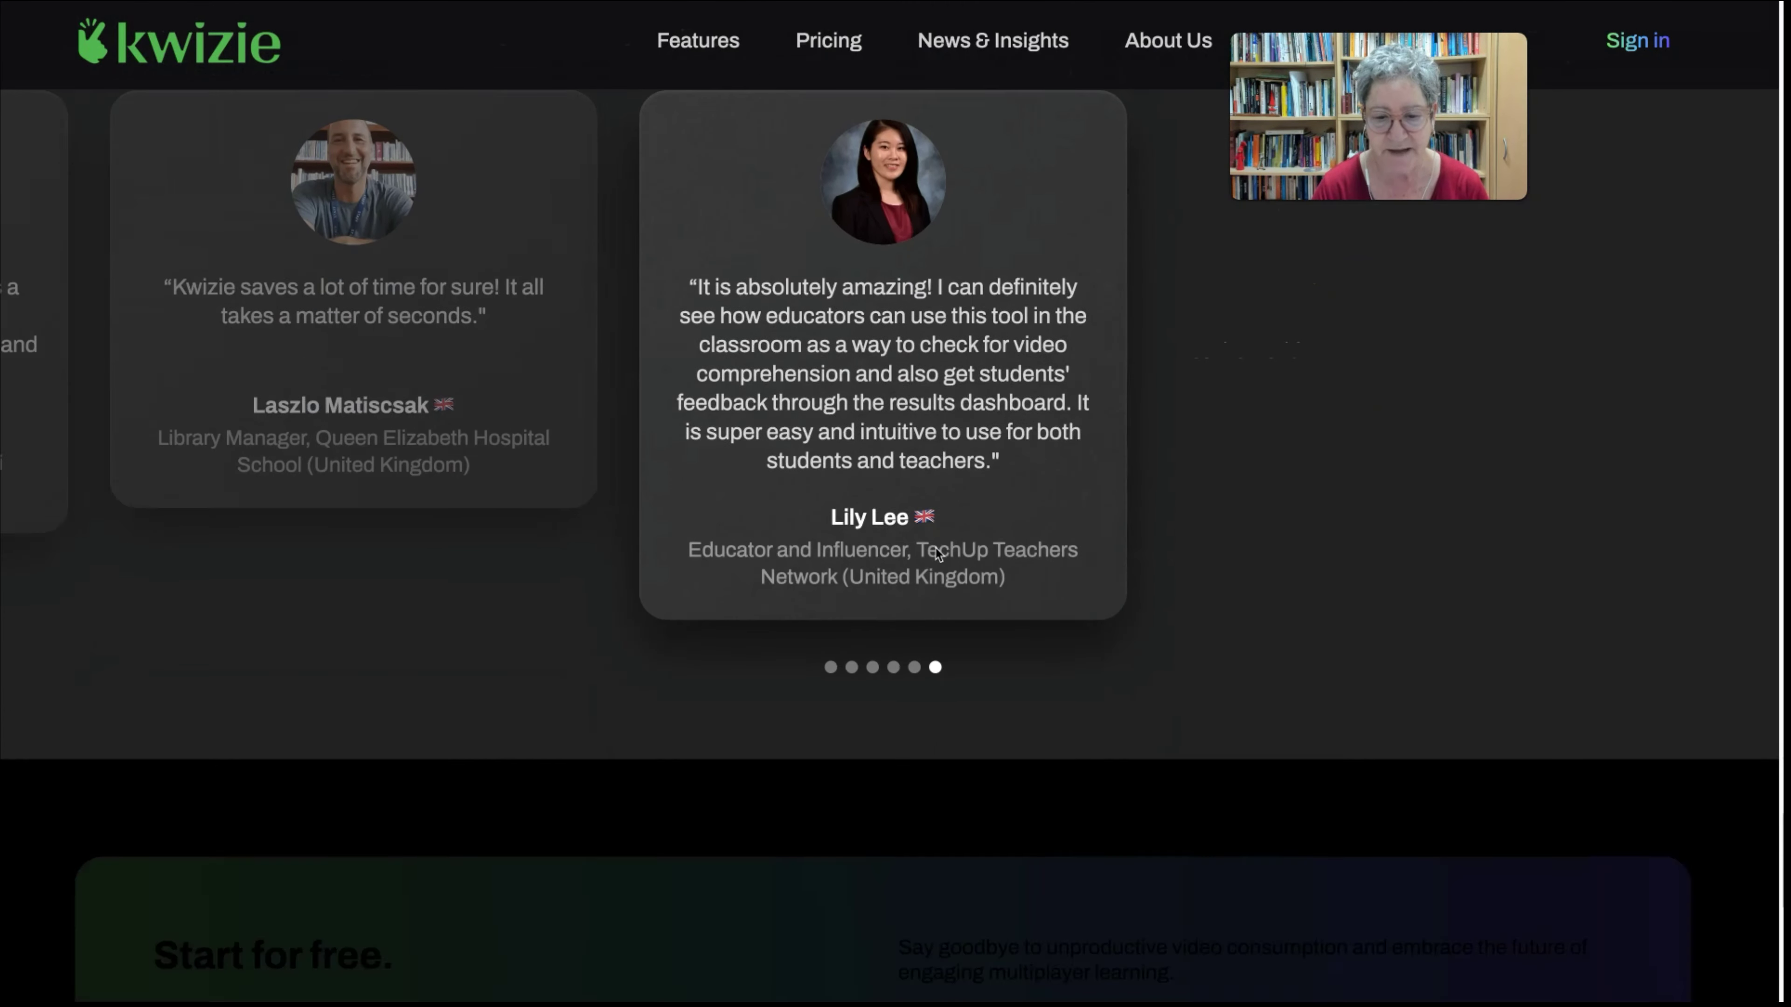
pyautogui.scroll(-1, 935, 547)
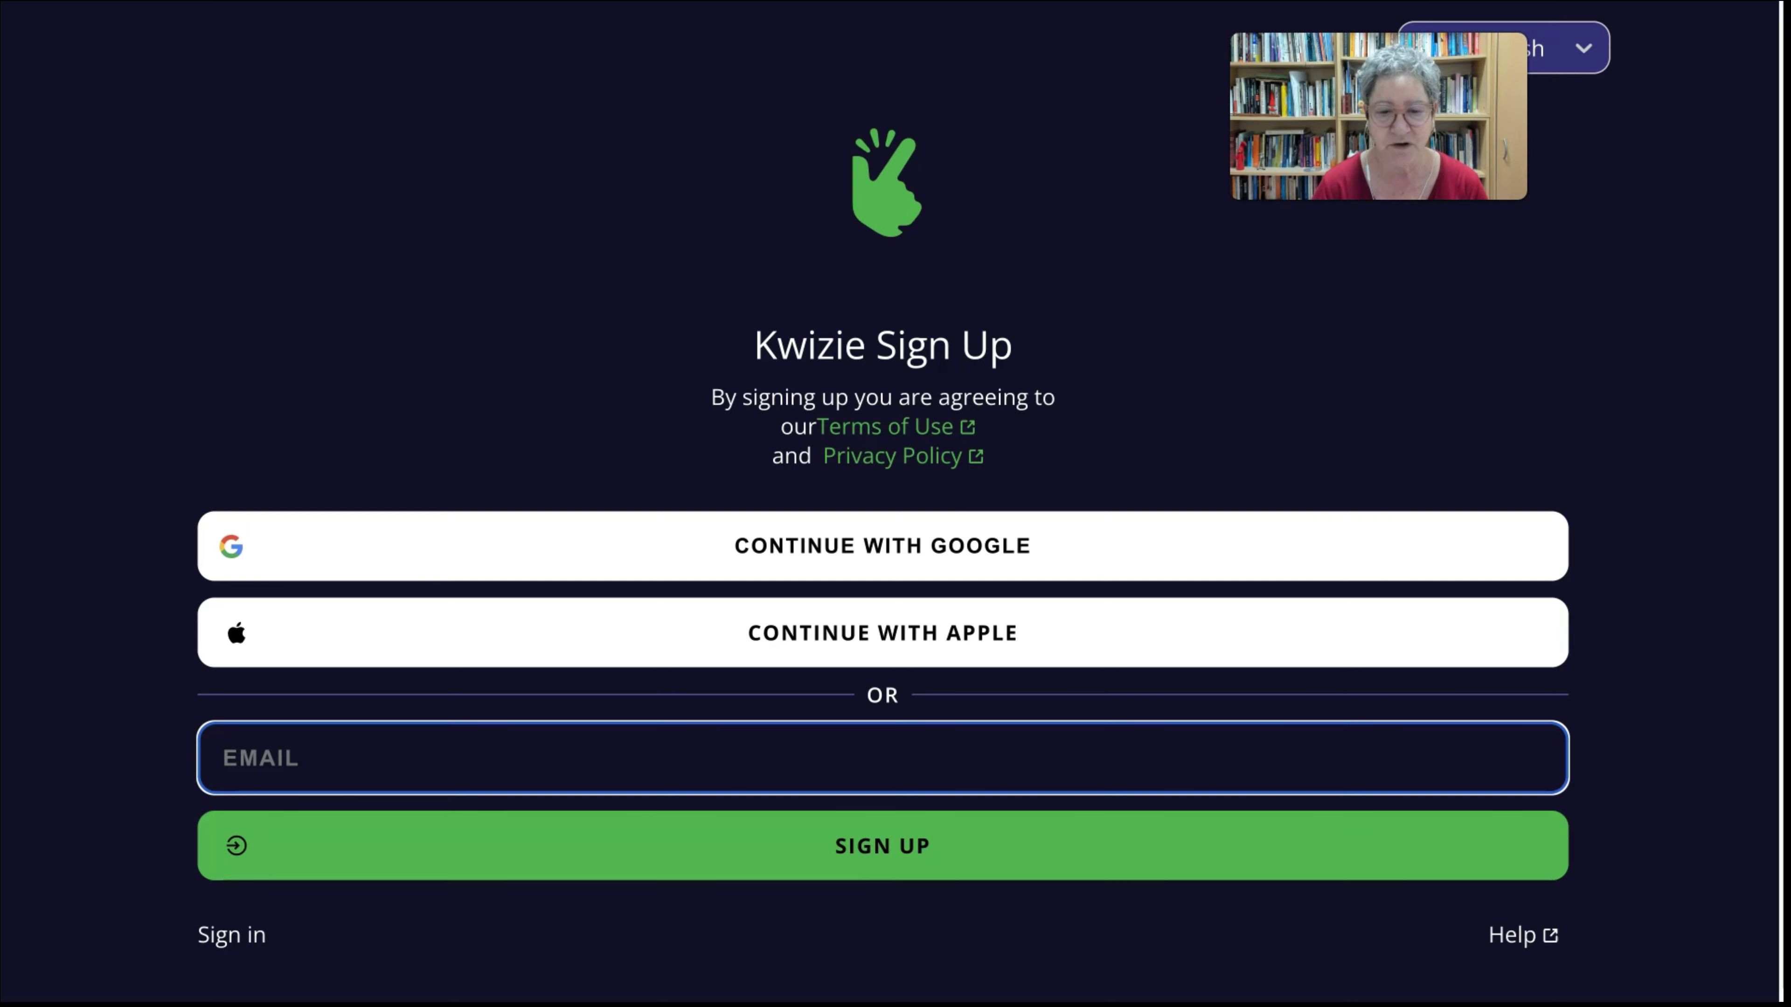
# Step: Scroll down the Kwizie sign-in page
pyautogui.scroll(-1, 904, 536)
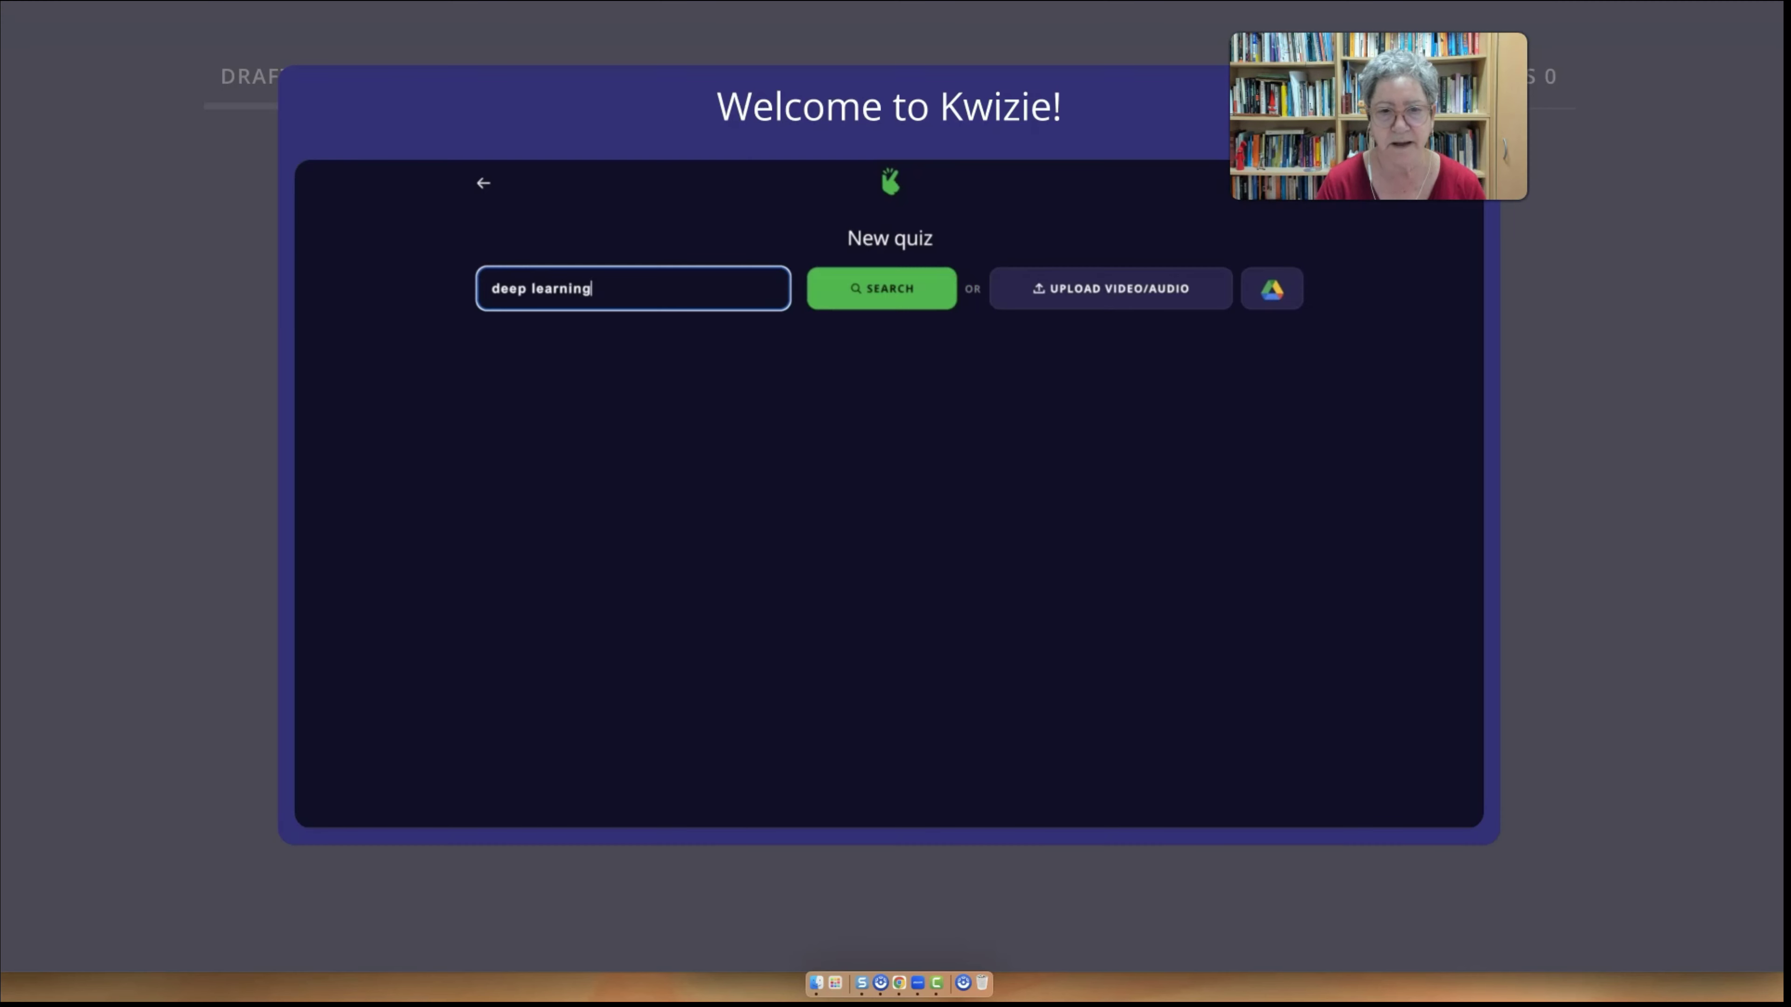
# Step: Search 'deep learning' and select the MIT Introduction to Deep Learning video
pyautogui.click(881, 288)
pyautogui.scroll(-3, 925, 486)
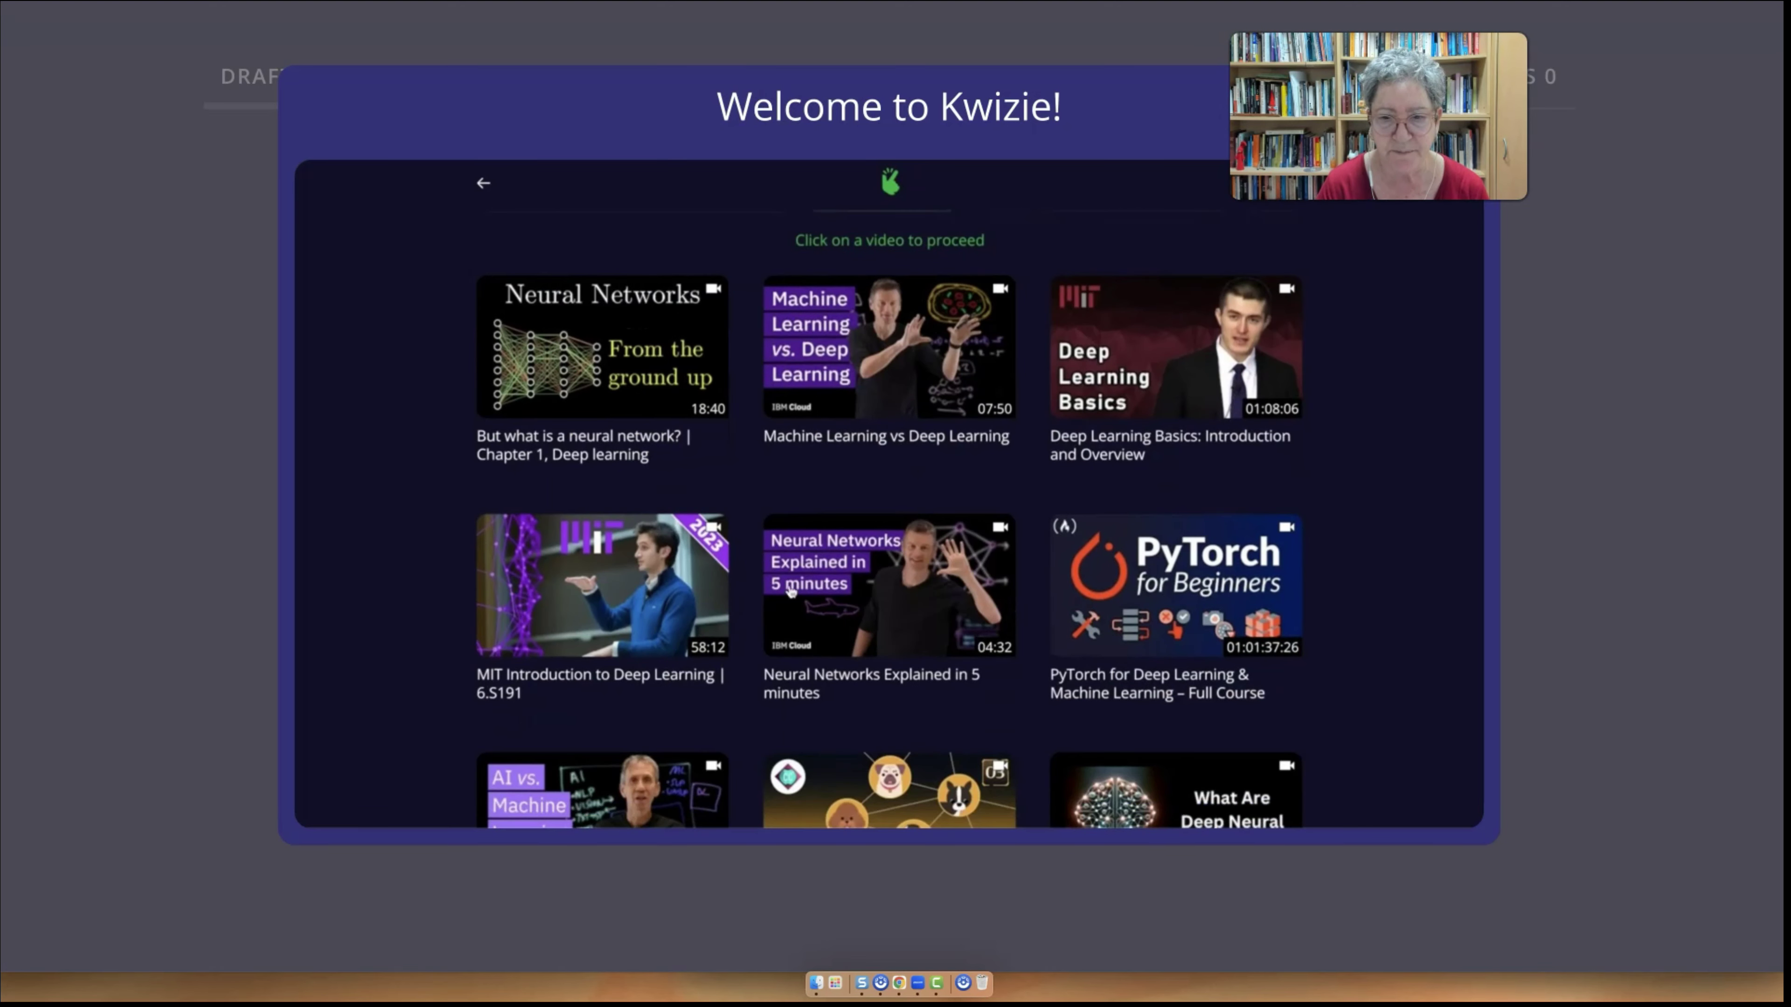
pyautogui.click(621, 671)
pyautogui.click(948, 557)
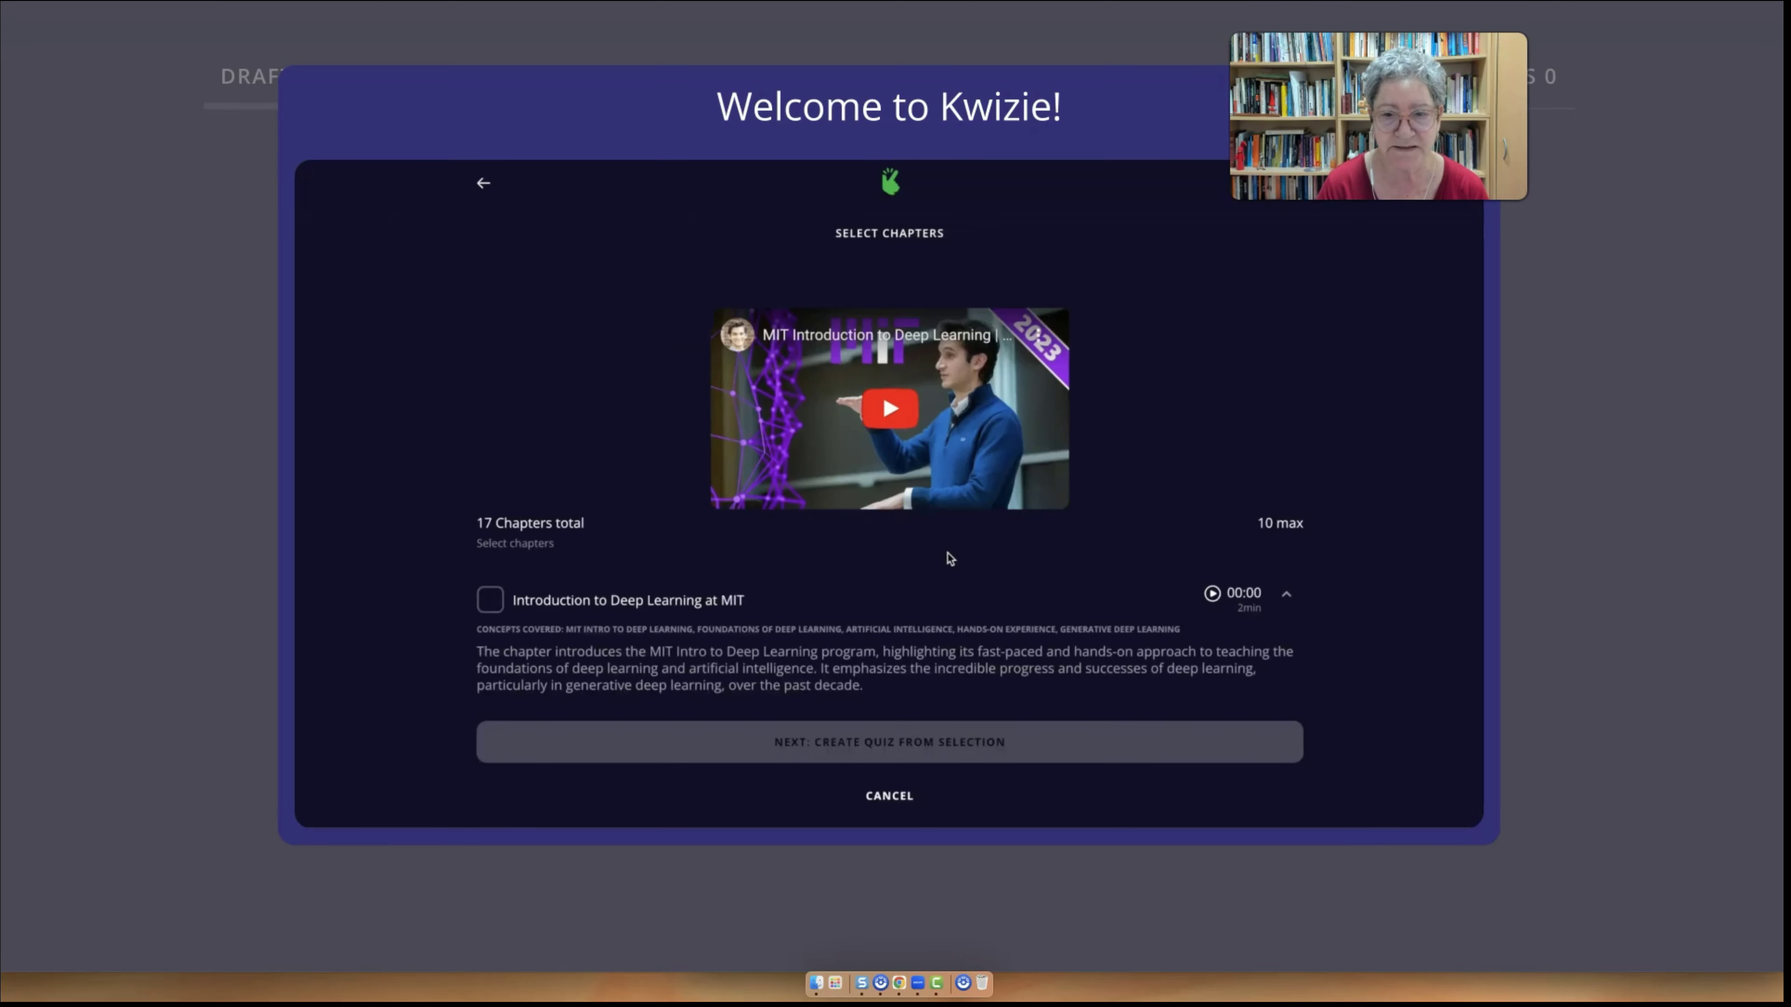
# Step: Tick the Non-linear Activation Functions and Sequential Models and Deep Neural Networks chapters
pyautogui.scroll(-5, 948, 557)
pyautogui.scroll(-3, 948, 551)
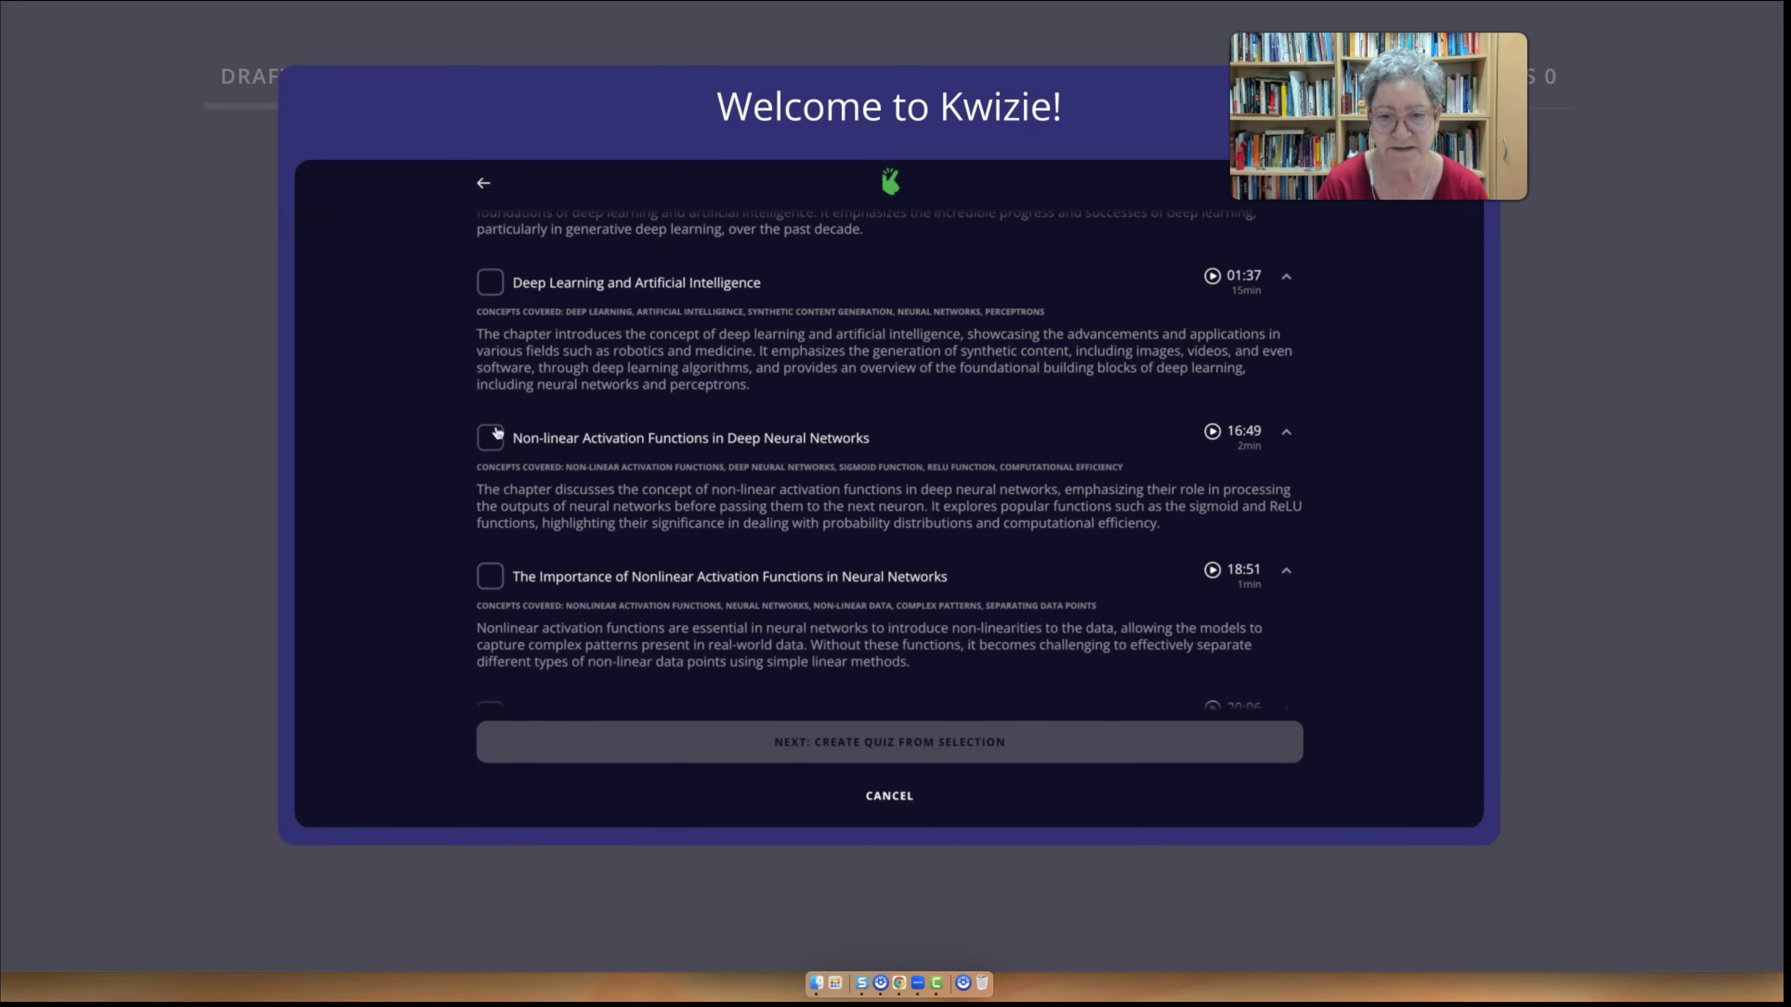
pyautogui.click(490, 432)
pyautogui.scroll(-3, 561, 553)
pyautogui.scroll(-5, 561, 553)
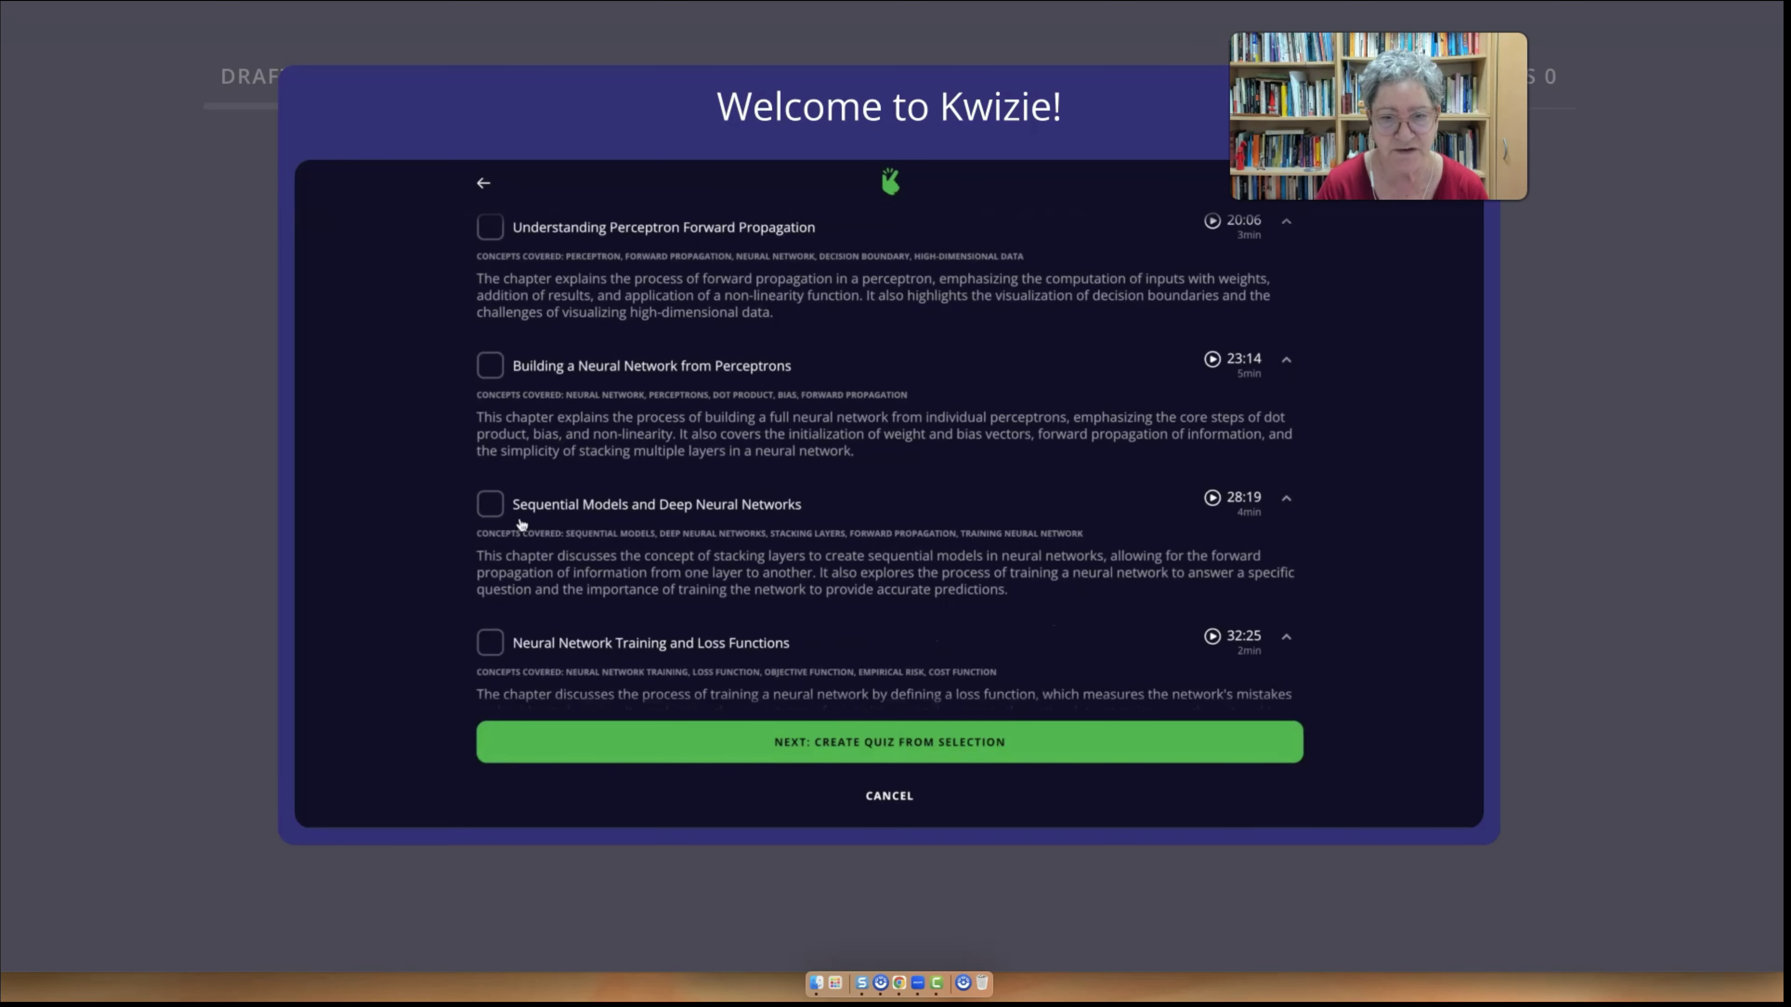
pyautogui.click(491, 495)
pyautogui.scroll(-2, 611, 610)
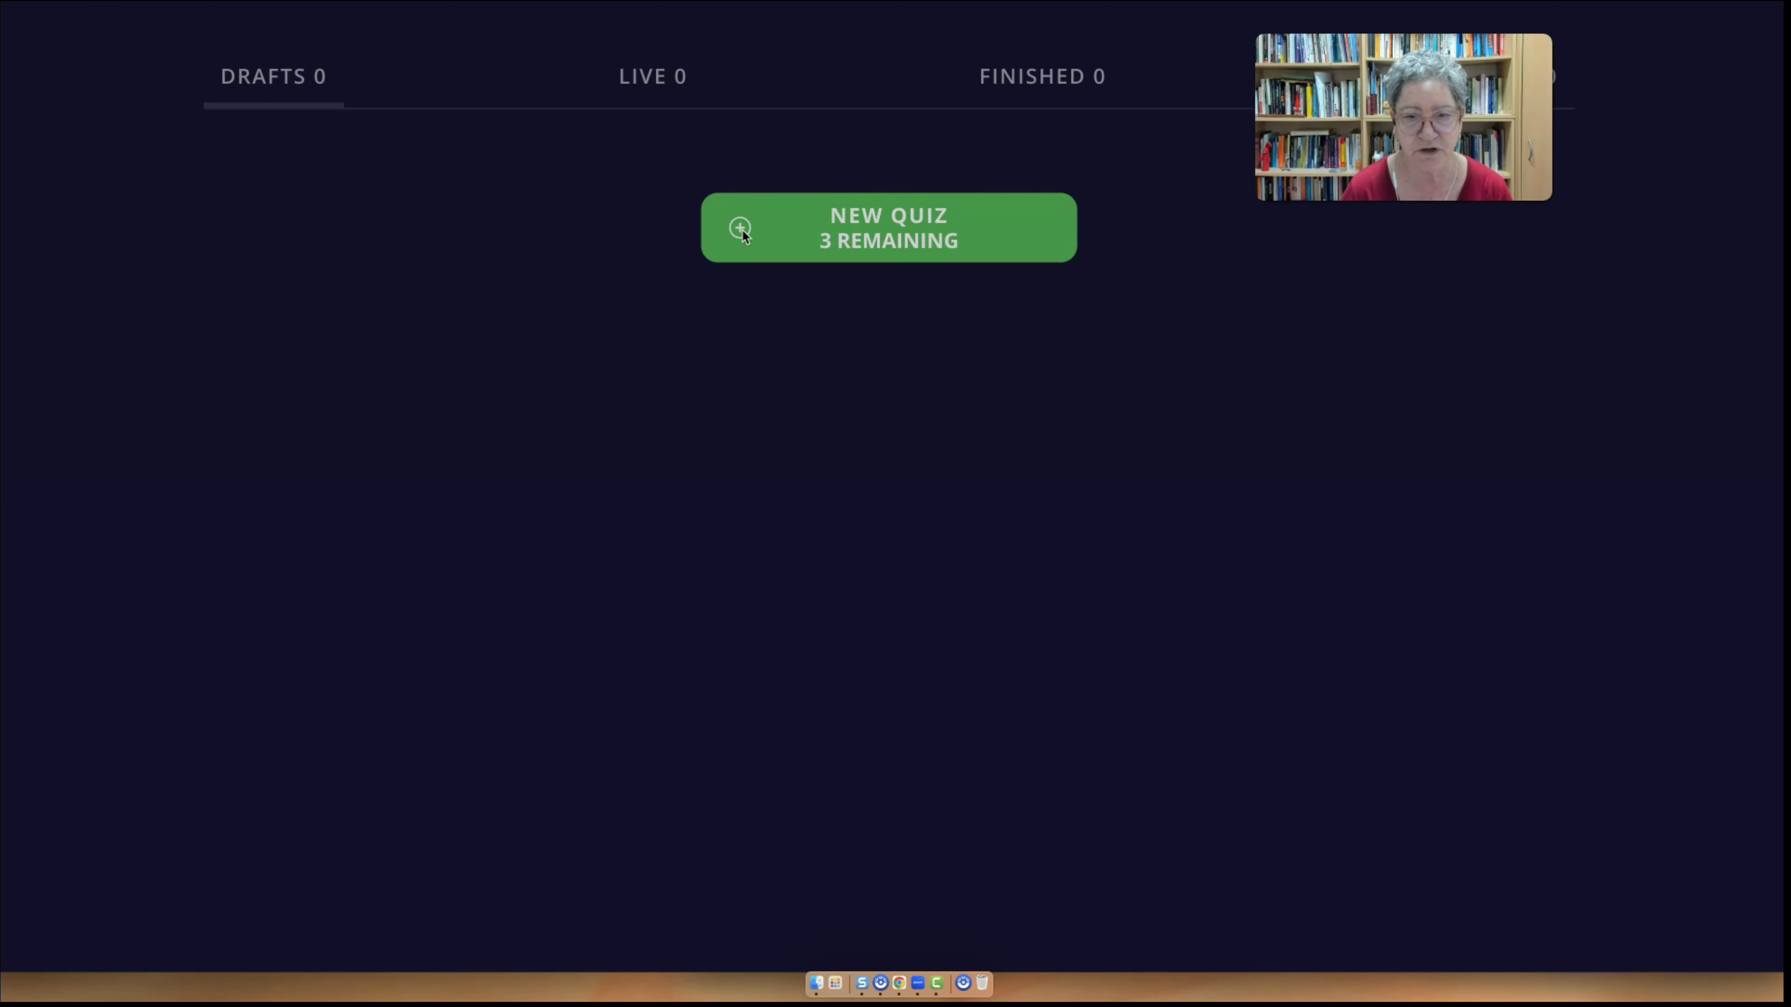
# Step: Create a new quiz from the pasted YouTube link of the Connecting Online conference video
pyautogui.click(742, 228)
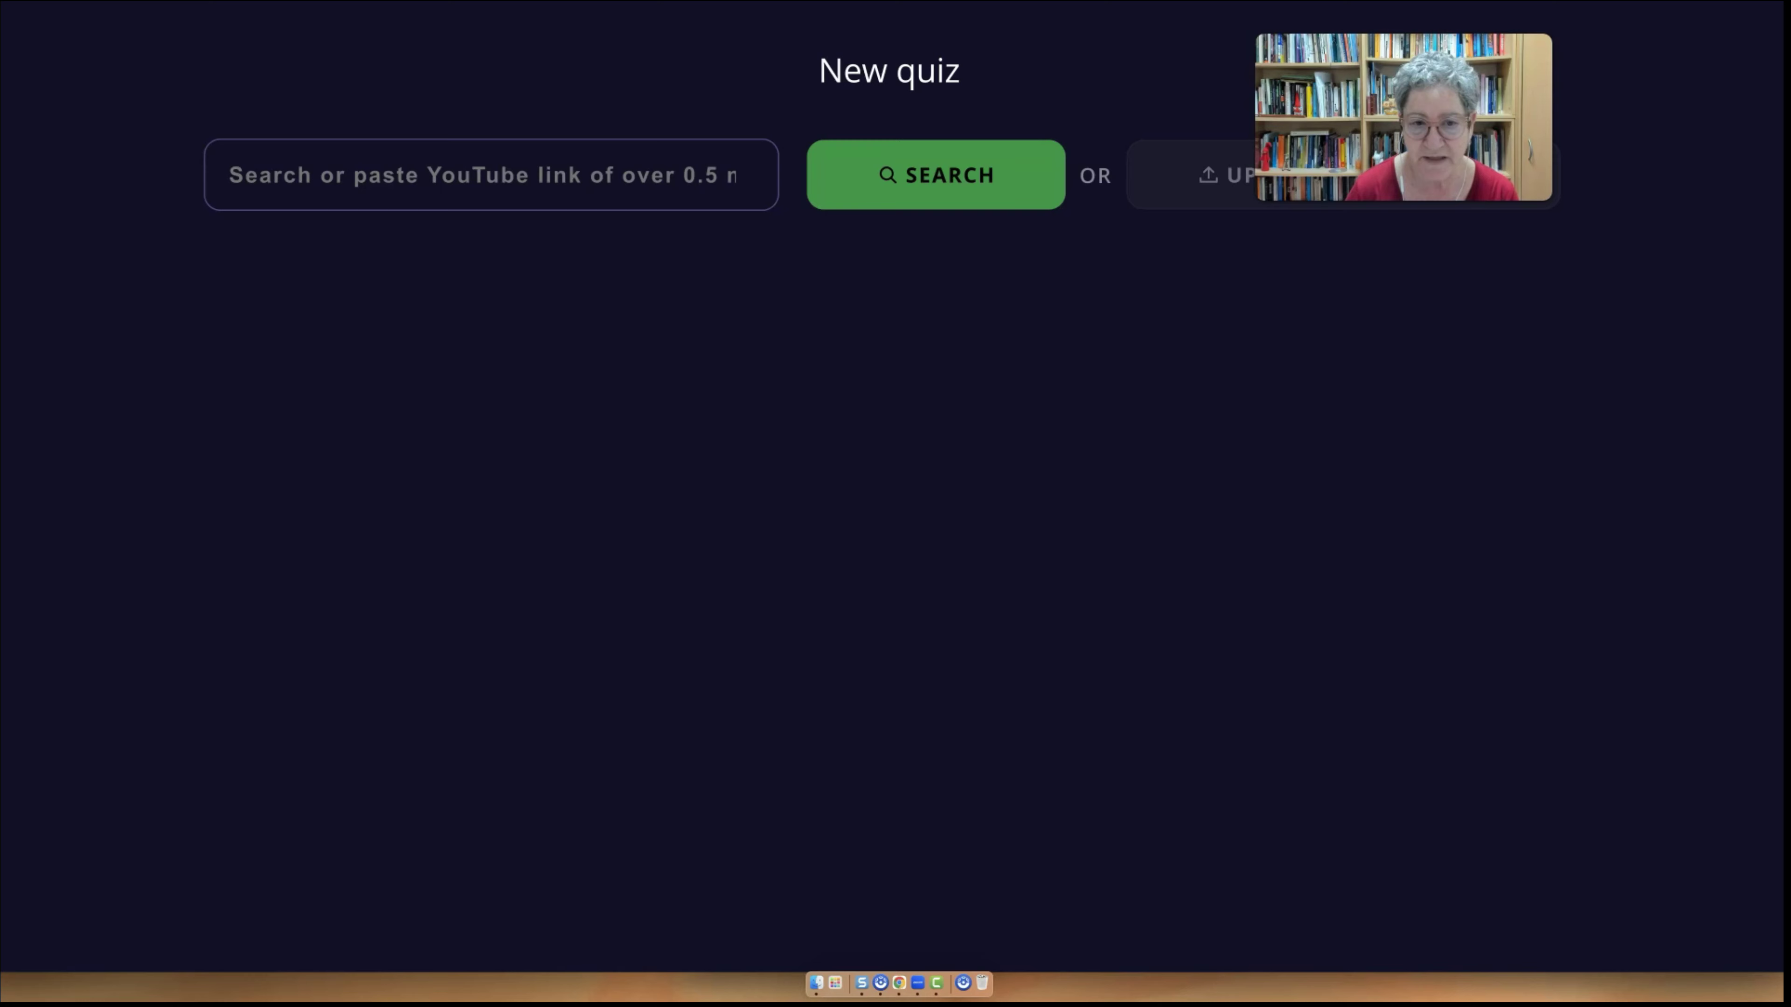
pyautogui.click(576, 181)
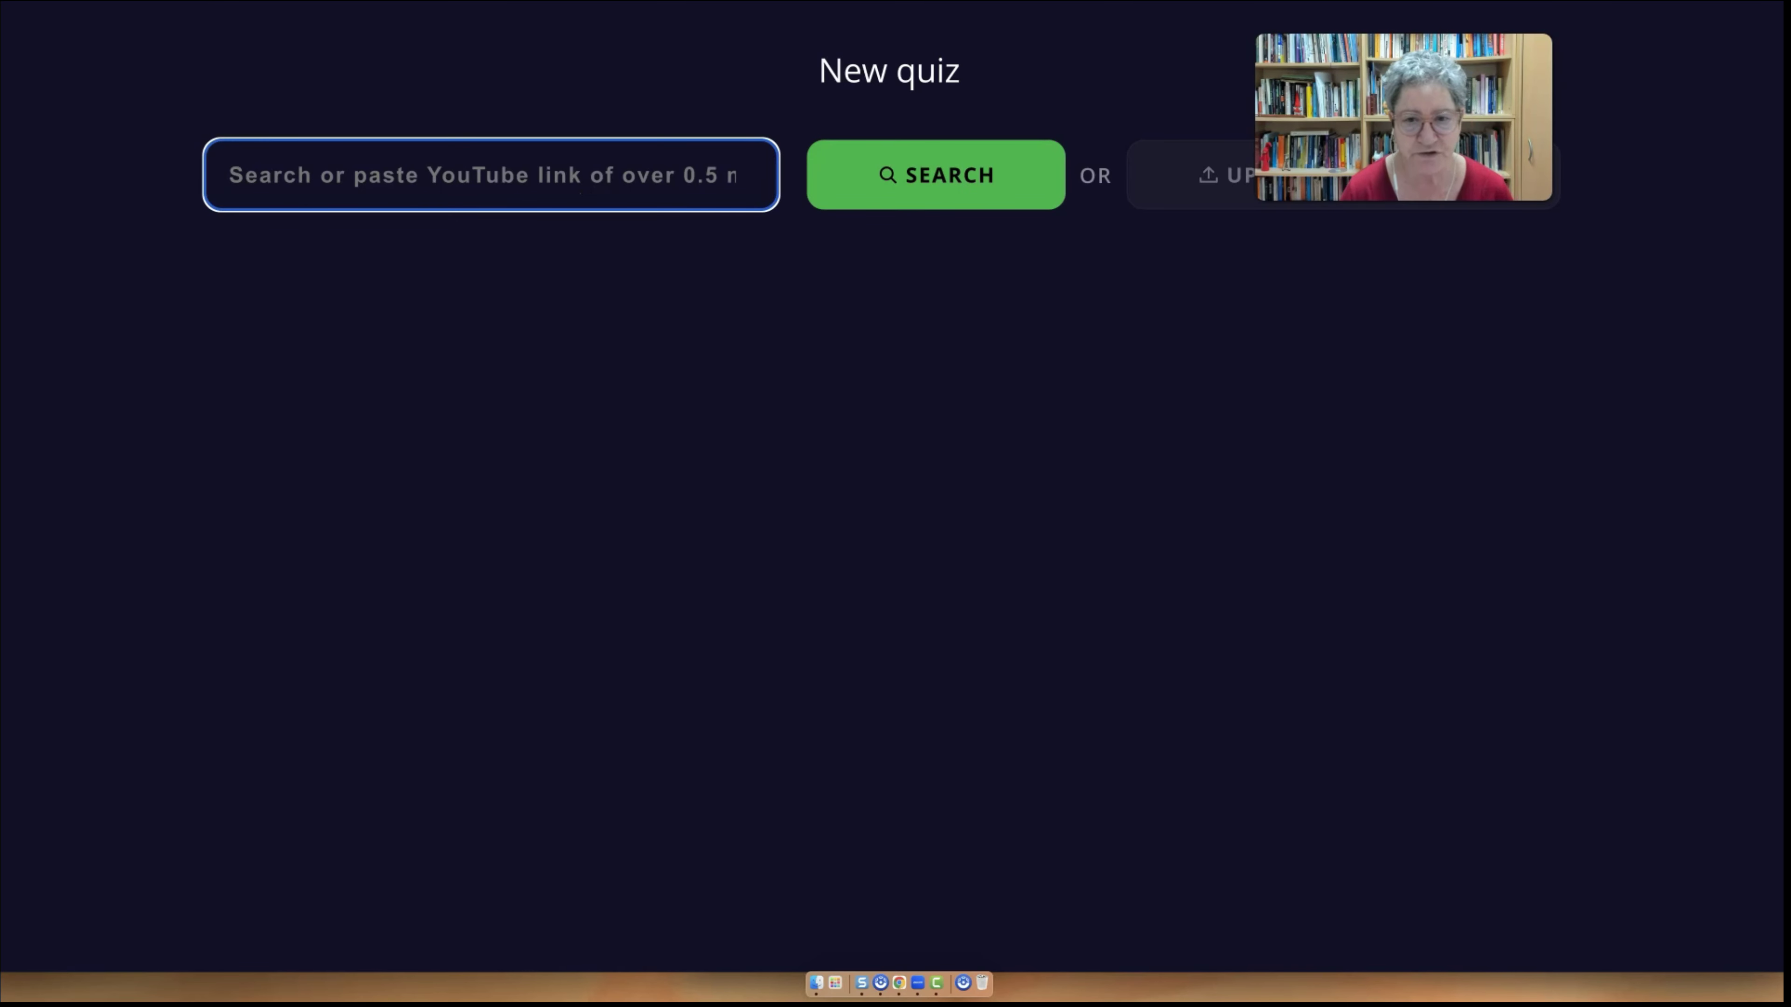
pyautogui.write('https://youtu.be/O2GCU0s9oOA')
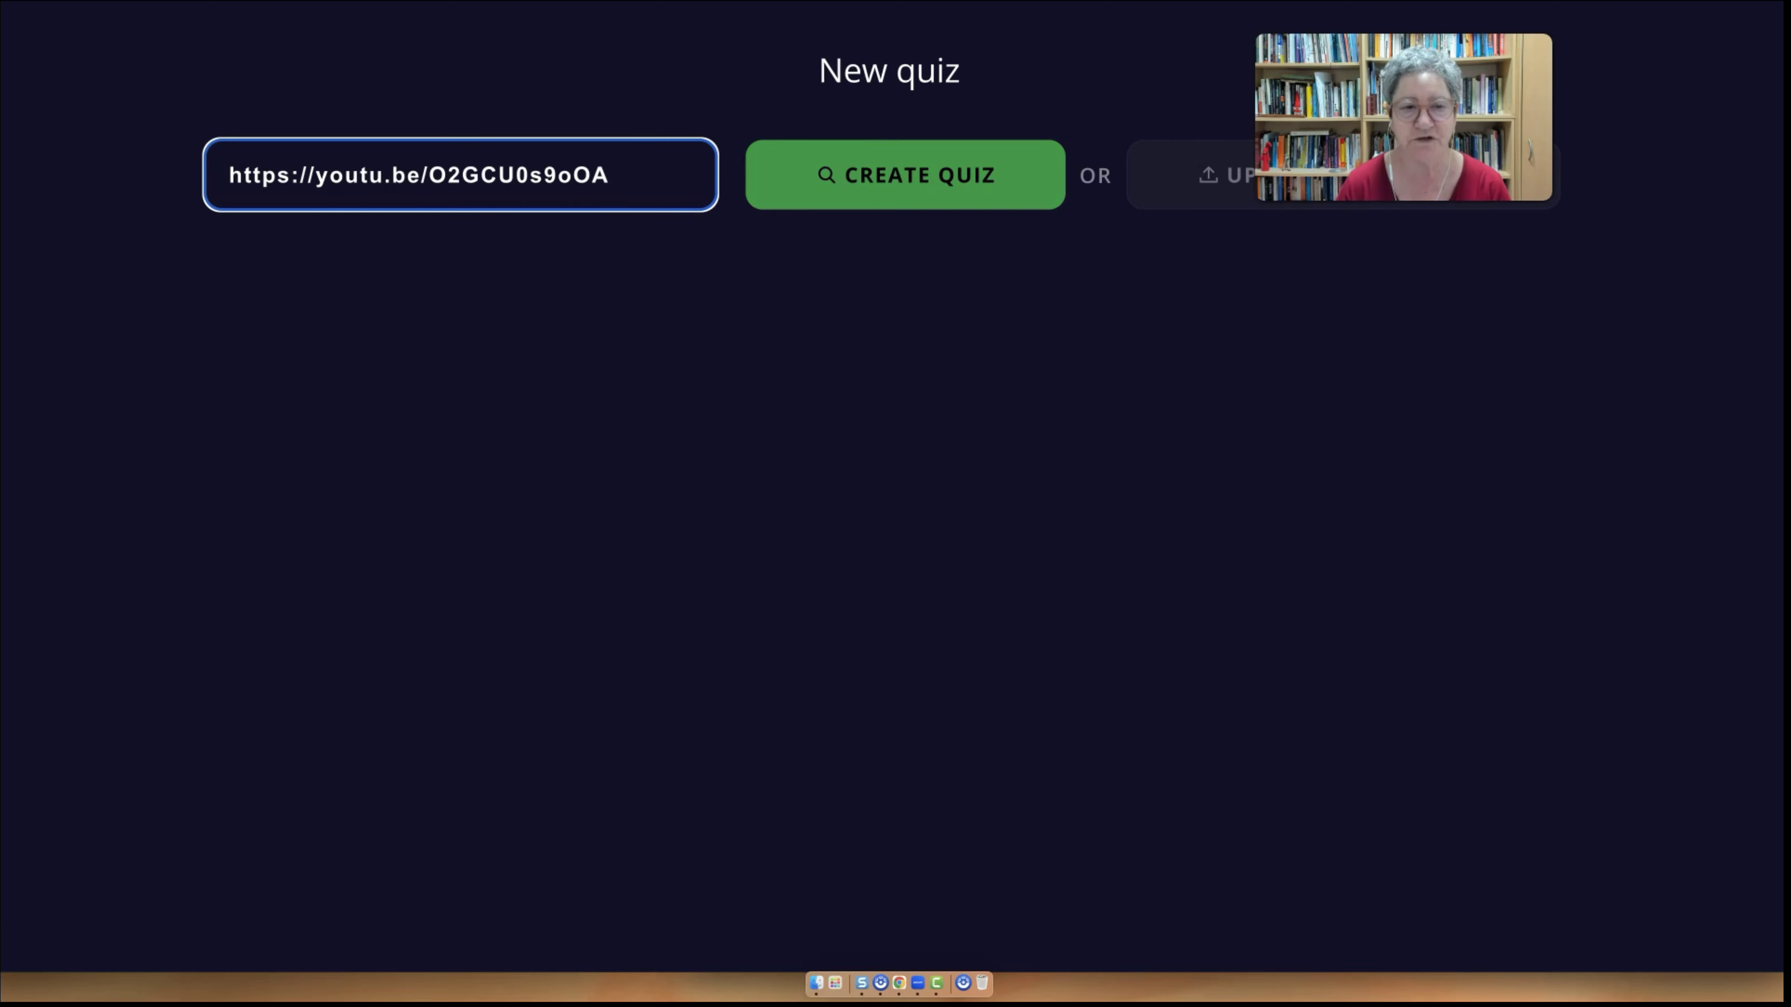
pyautogui.click(905, 175)
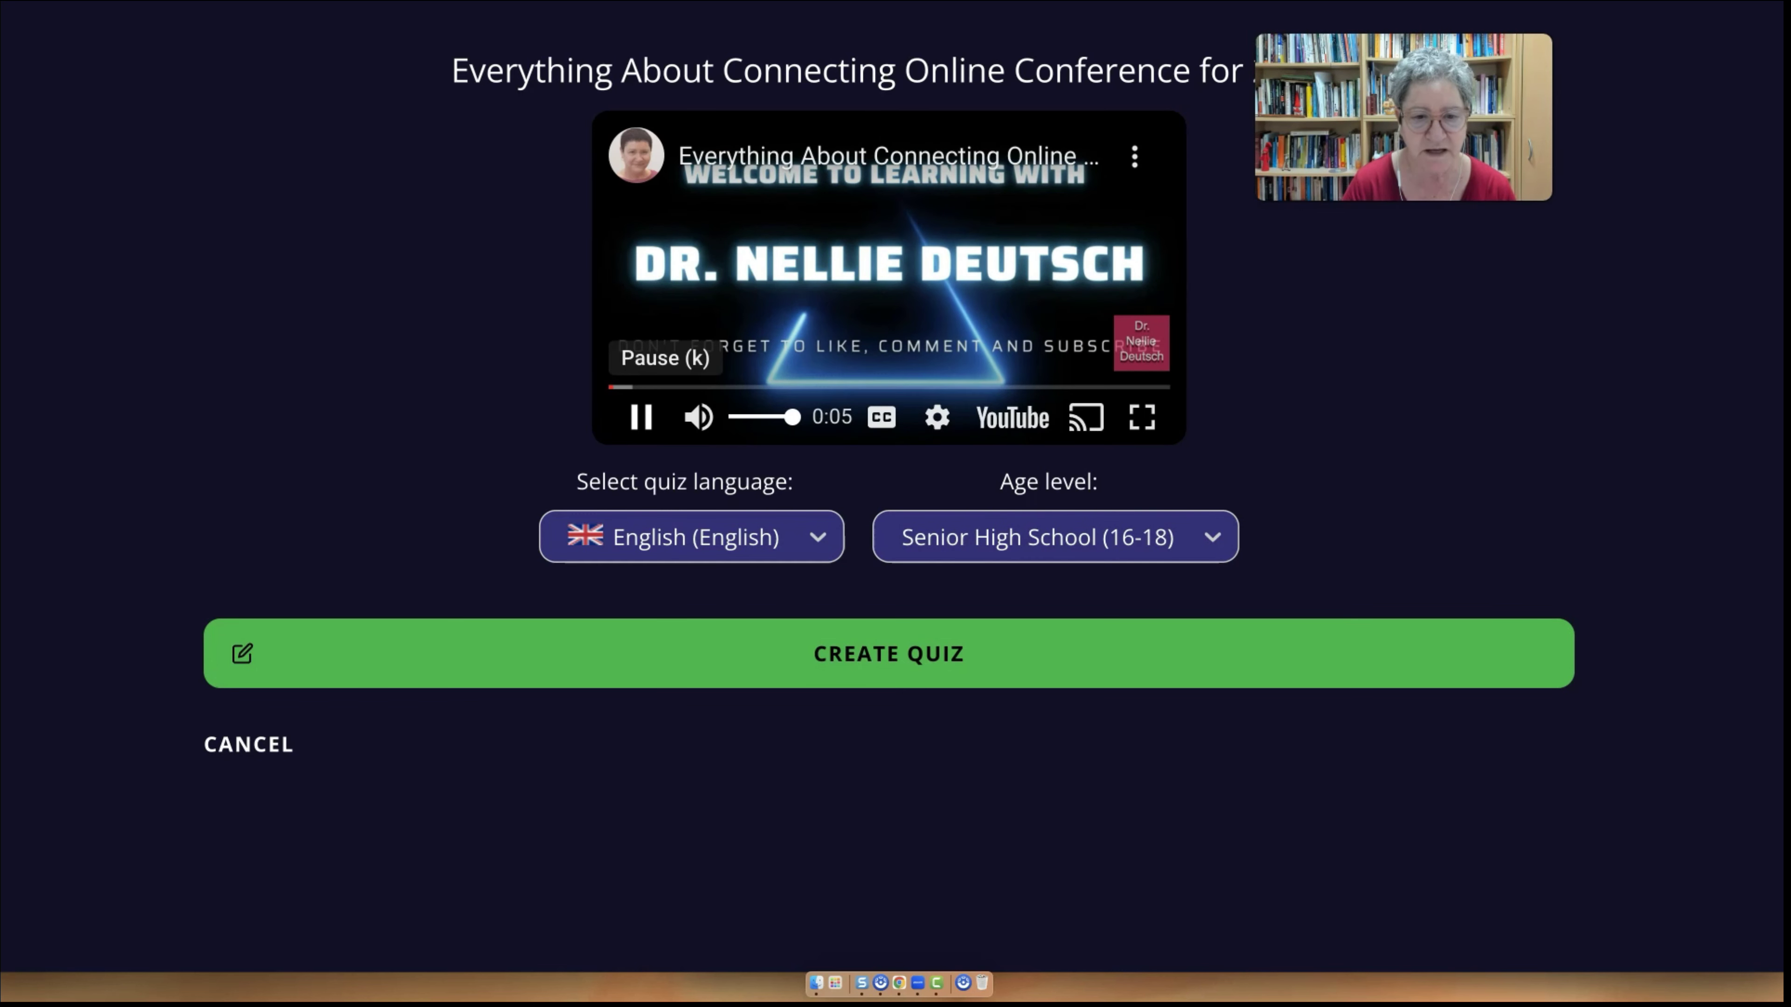
# Step: Pause the preview, set age level to Professional Learning (25+), and generate the quiz
pyautogui.click(639, 417)
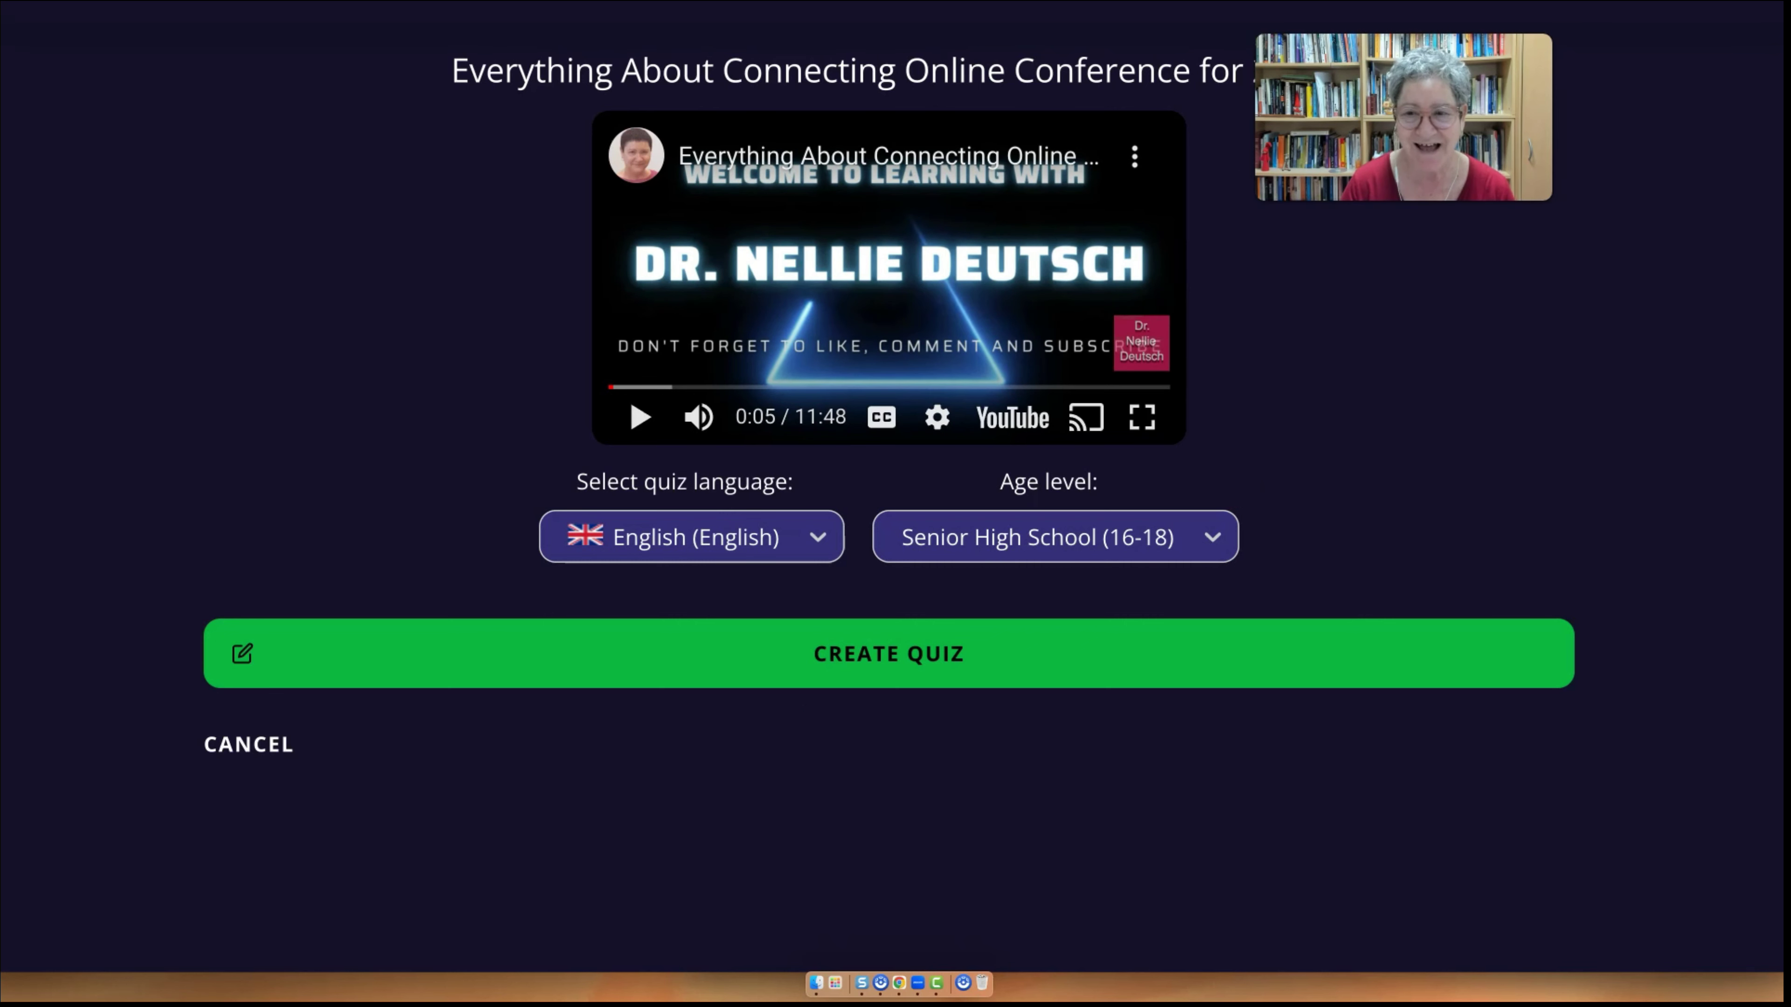
pyautogui.click(1055, 537)
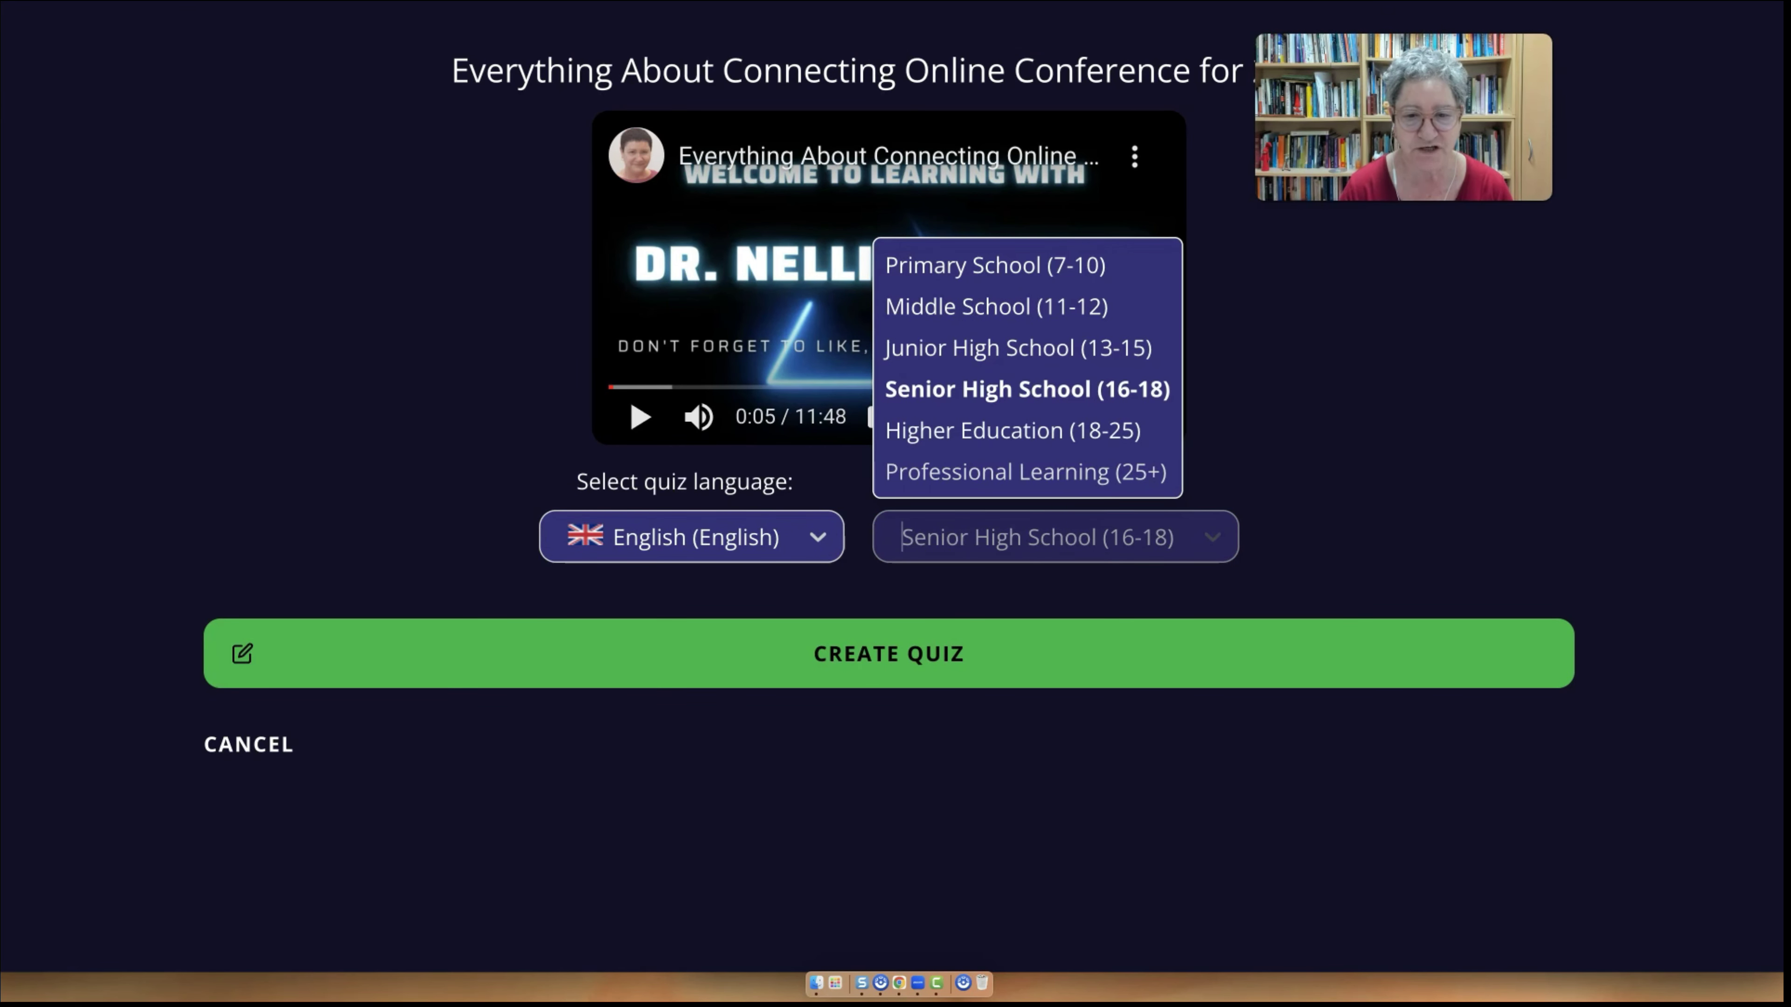
pyautogui.click(1001, 472)
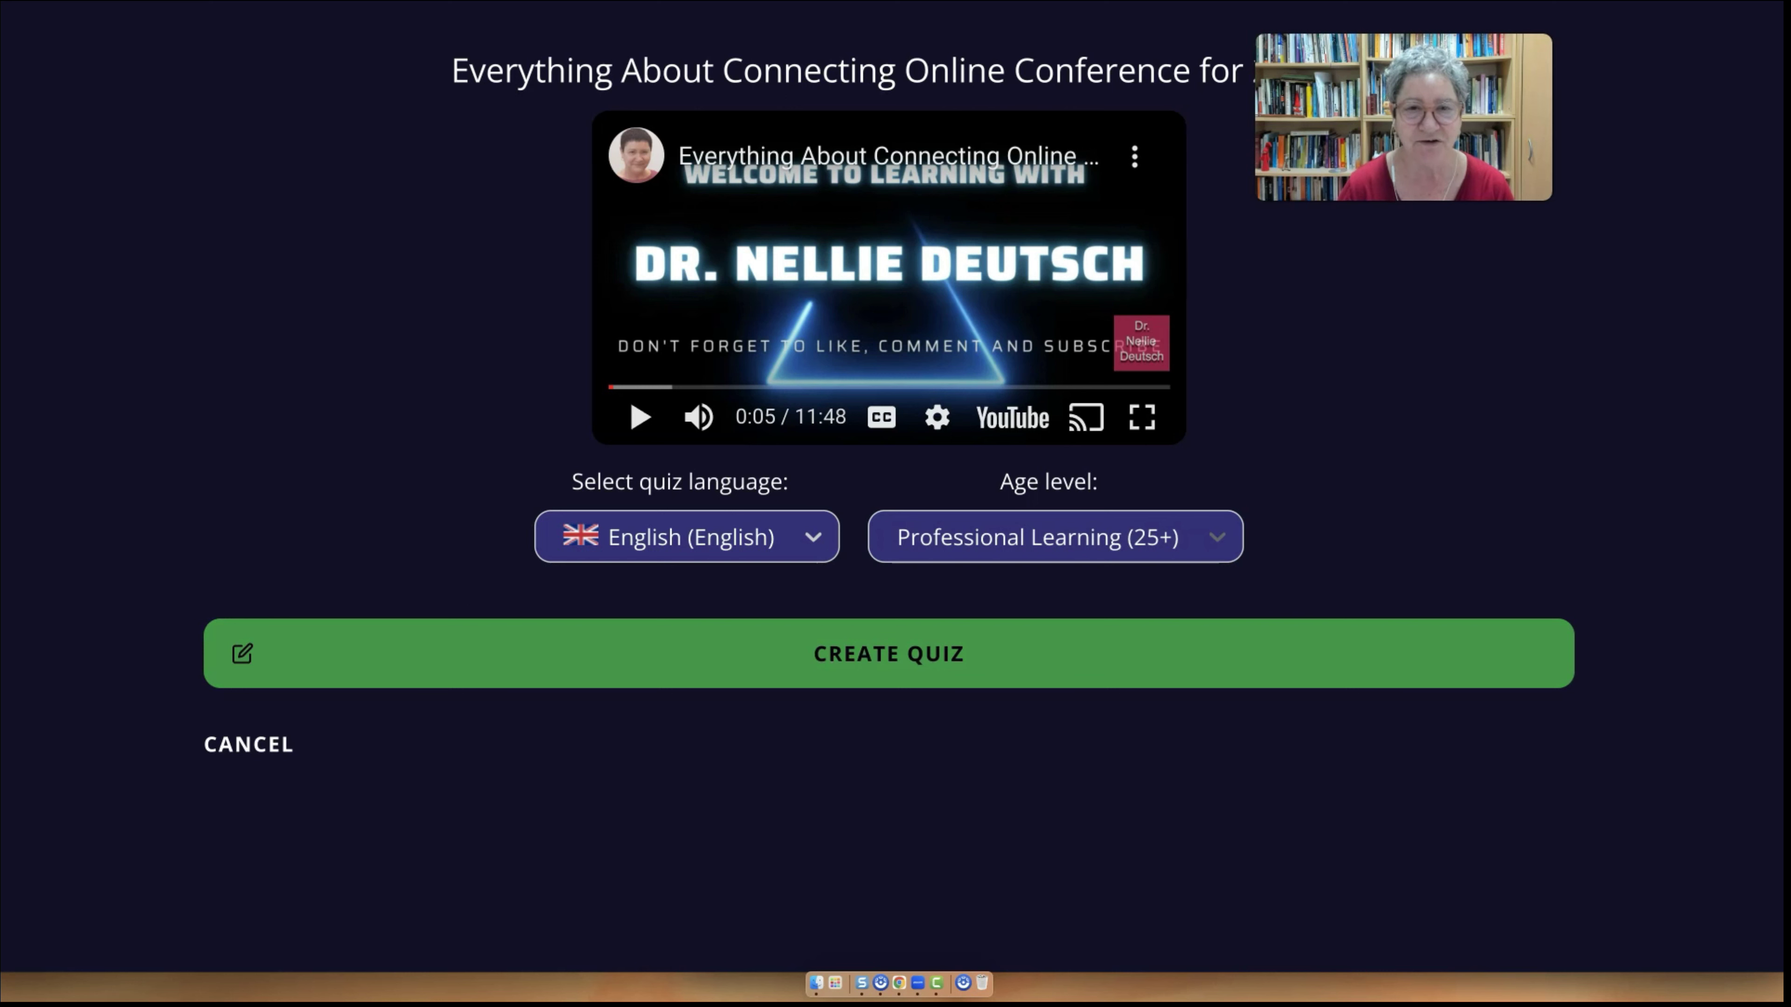
pyautogui.click(917, 662)
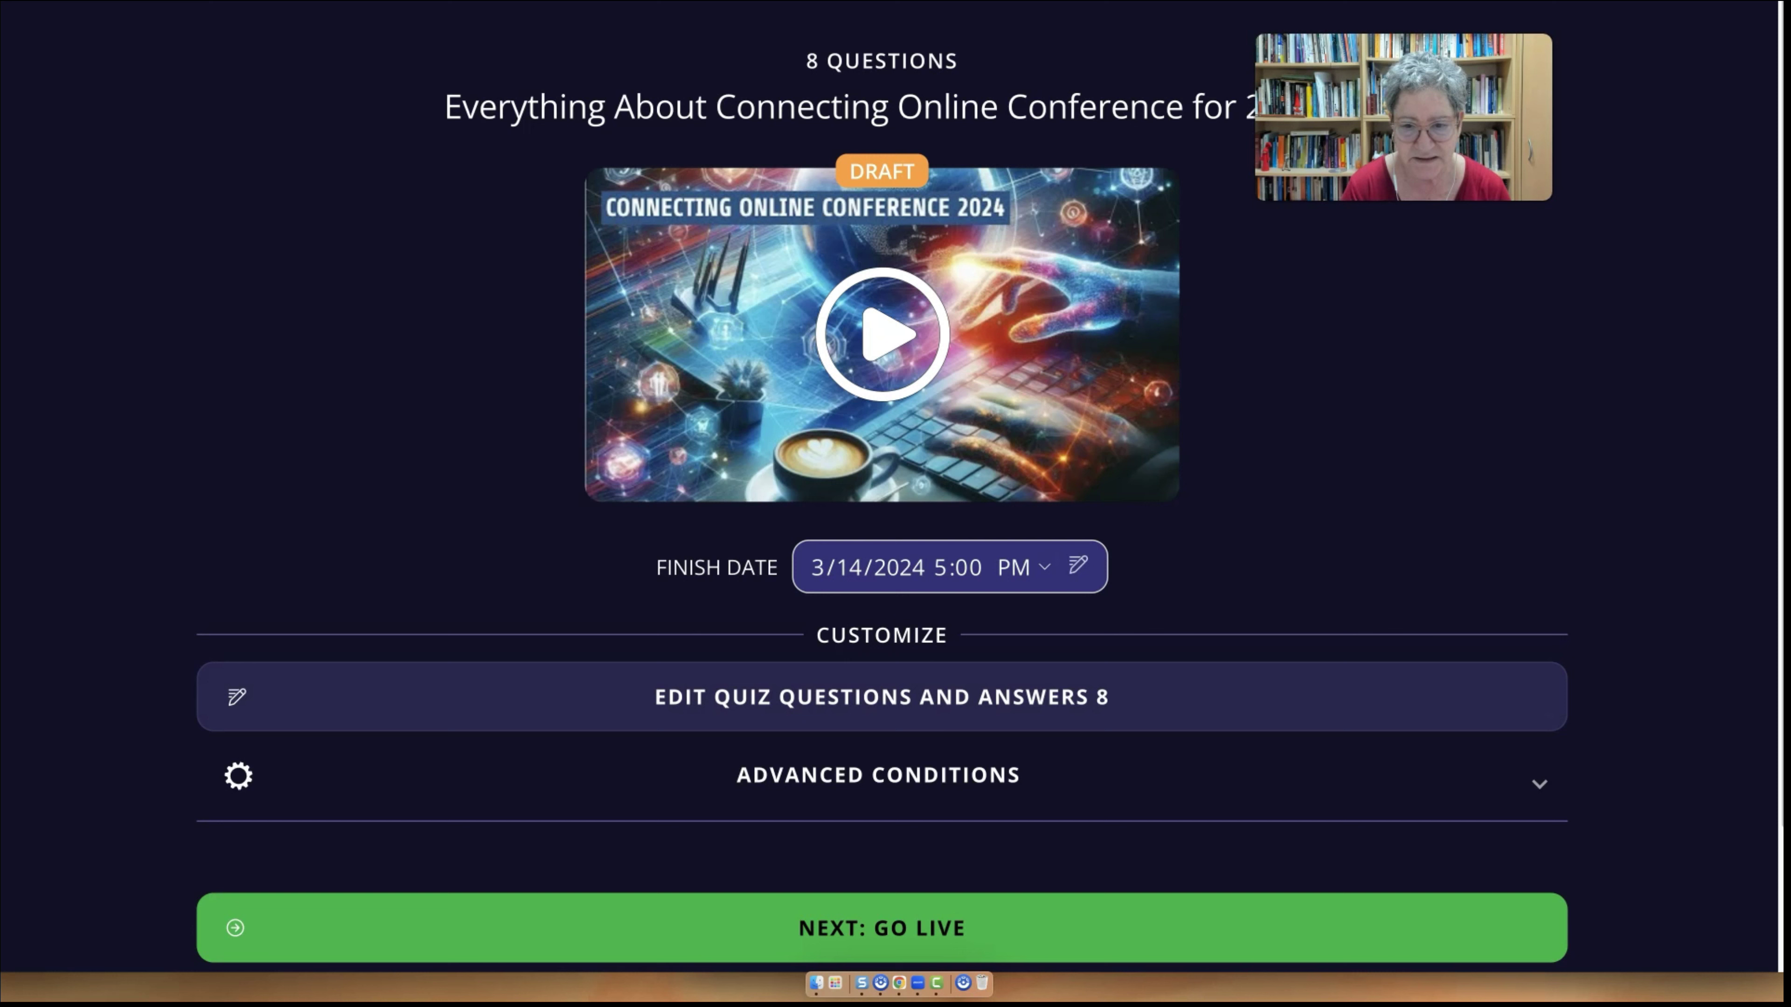
# Step: Change the finish date to March 31, 2024 in the calendar picker
pyautogui.click(1078, 568)
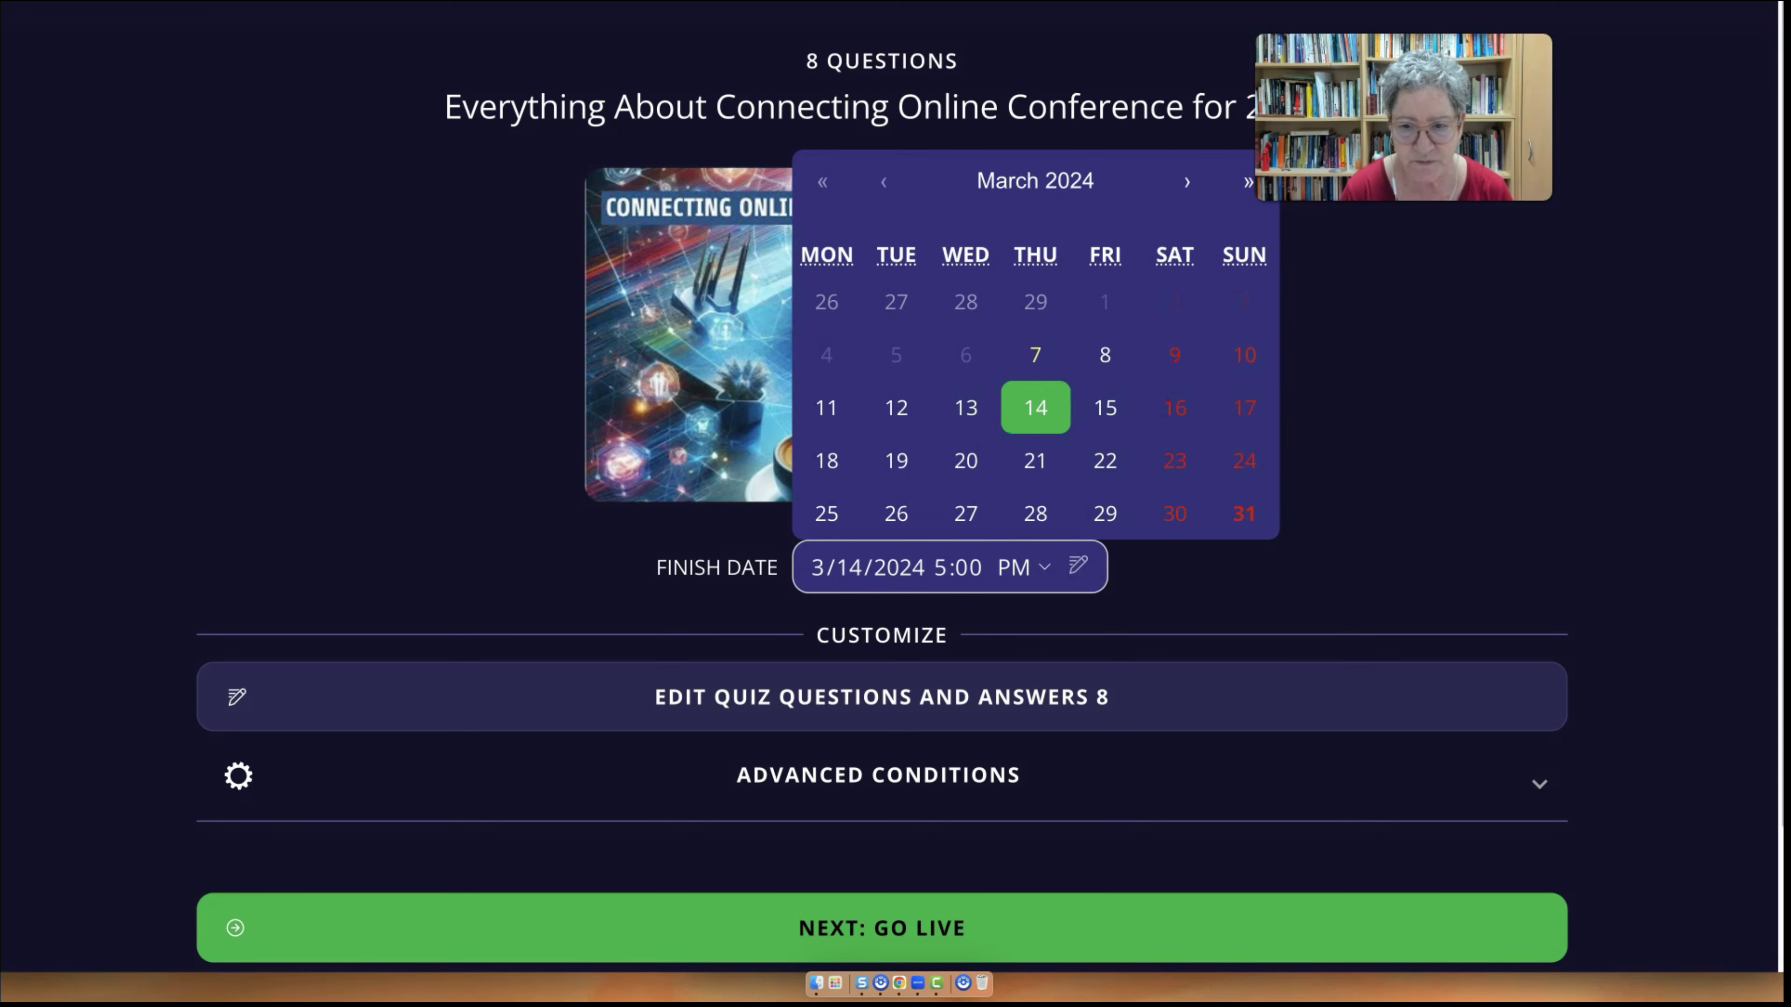
pyautogui.click(1252, 518)
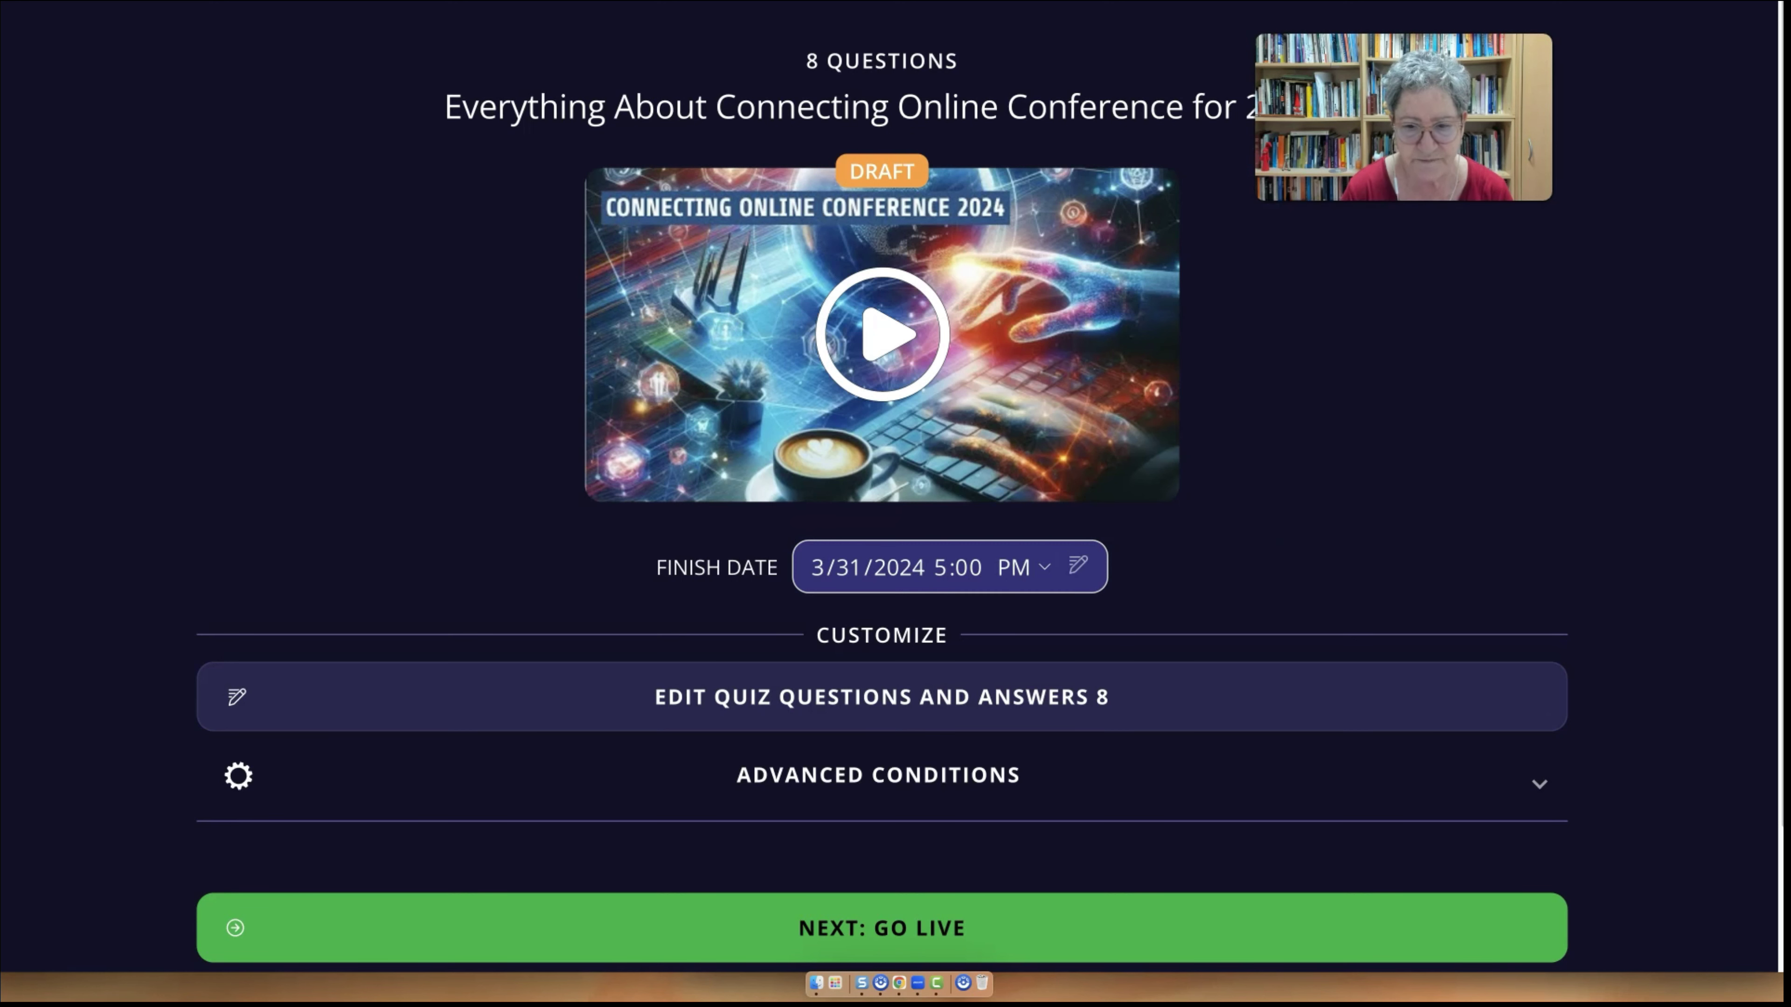
pyautogui.click(1078, 565)
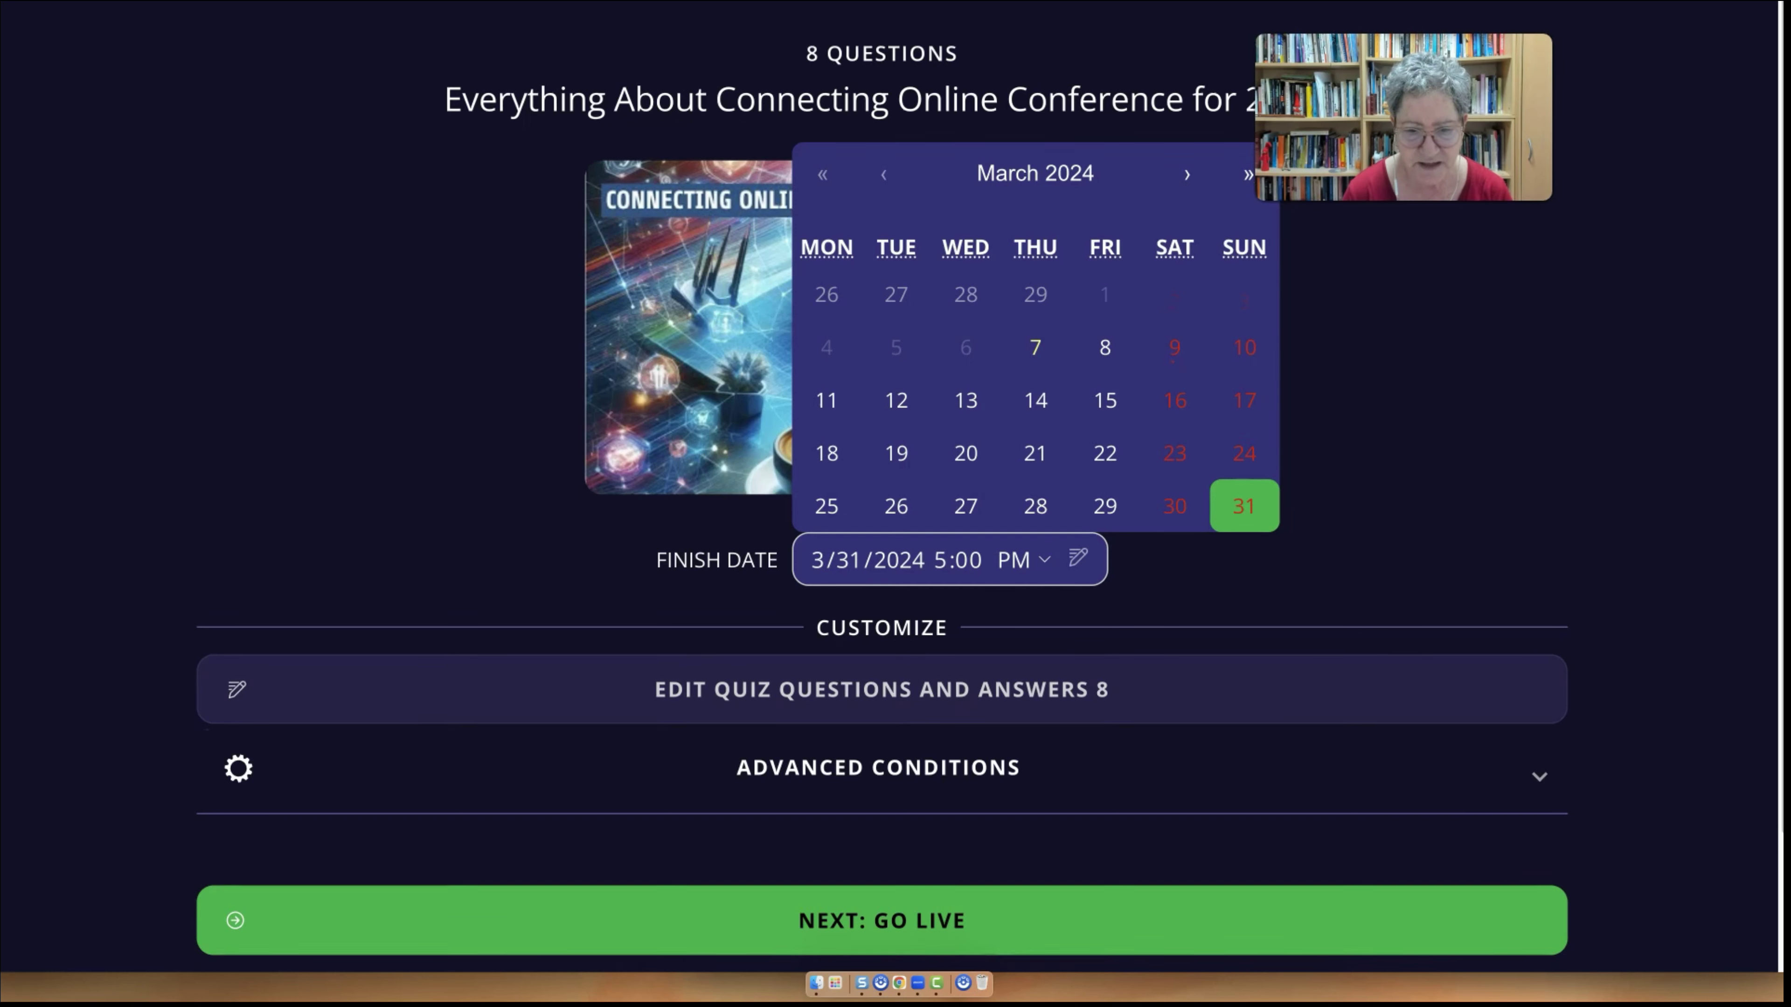
# Step: Expand Advanced Conditions and set the answering time limit to NO LIMIT
pyautogui.scroll(-1, 896, 508)
pyautogui.click(1033, 738)
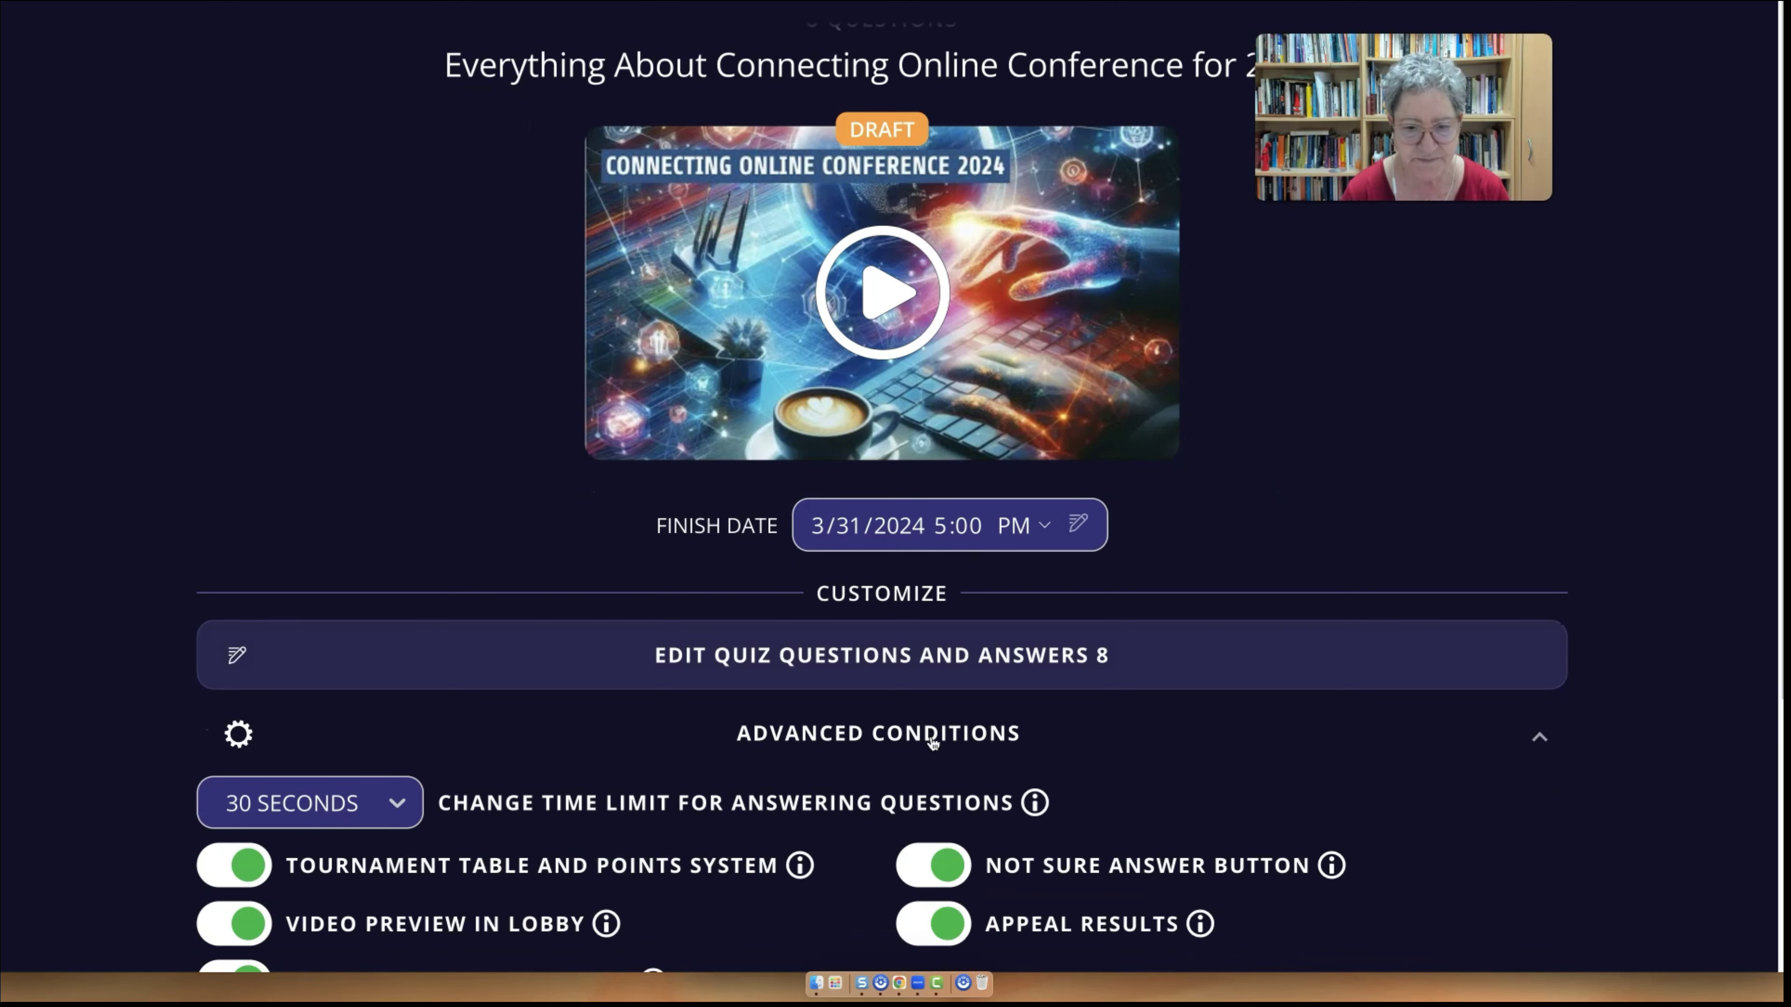
pyautogui.scroll(-4, 934, 743)
pyautogui.click(303, 585)
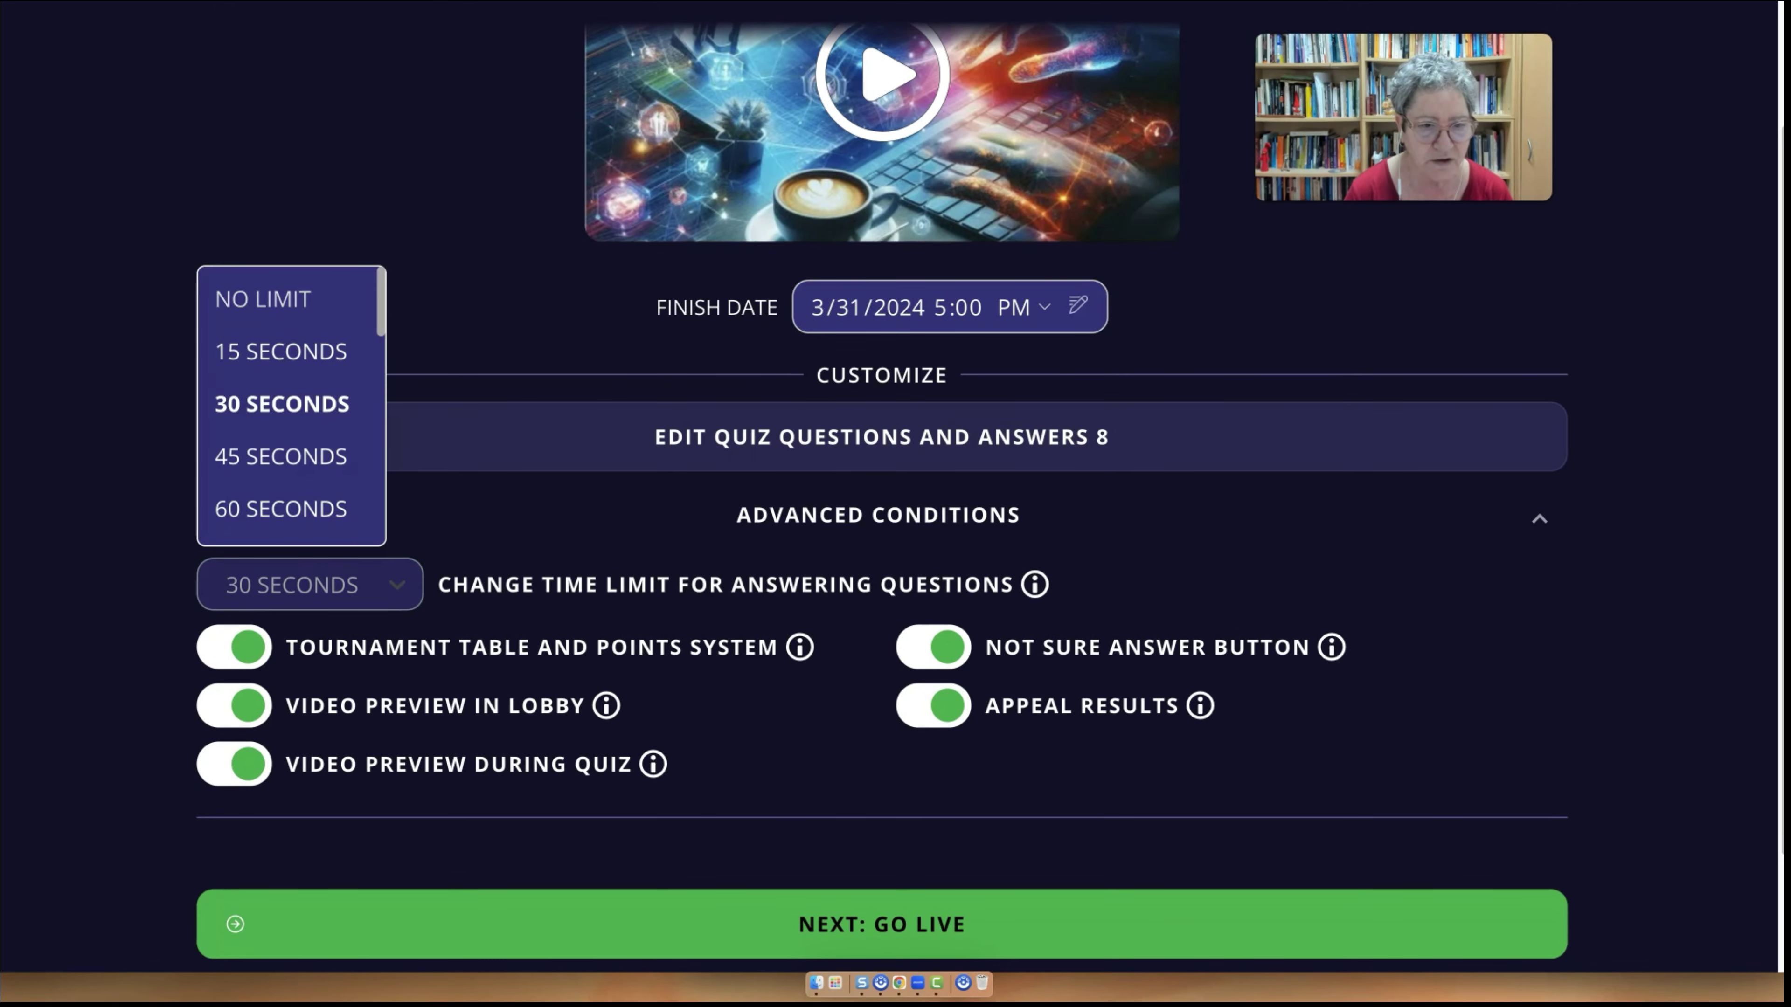
pyautogui.click(262, 299)
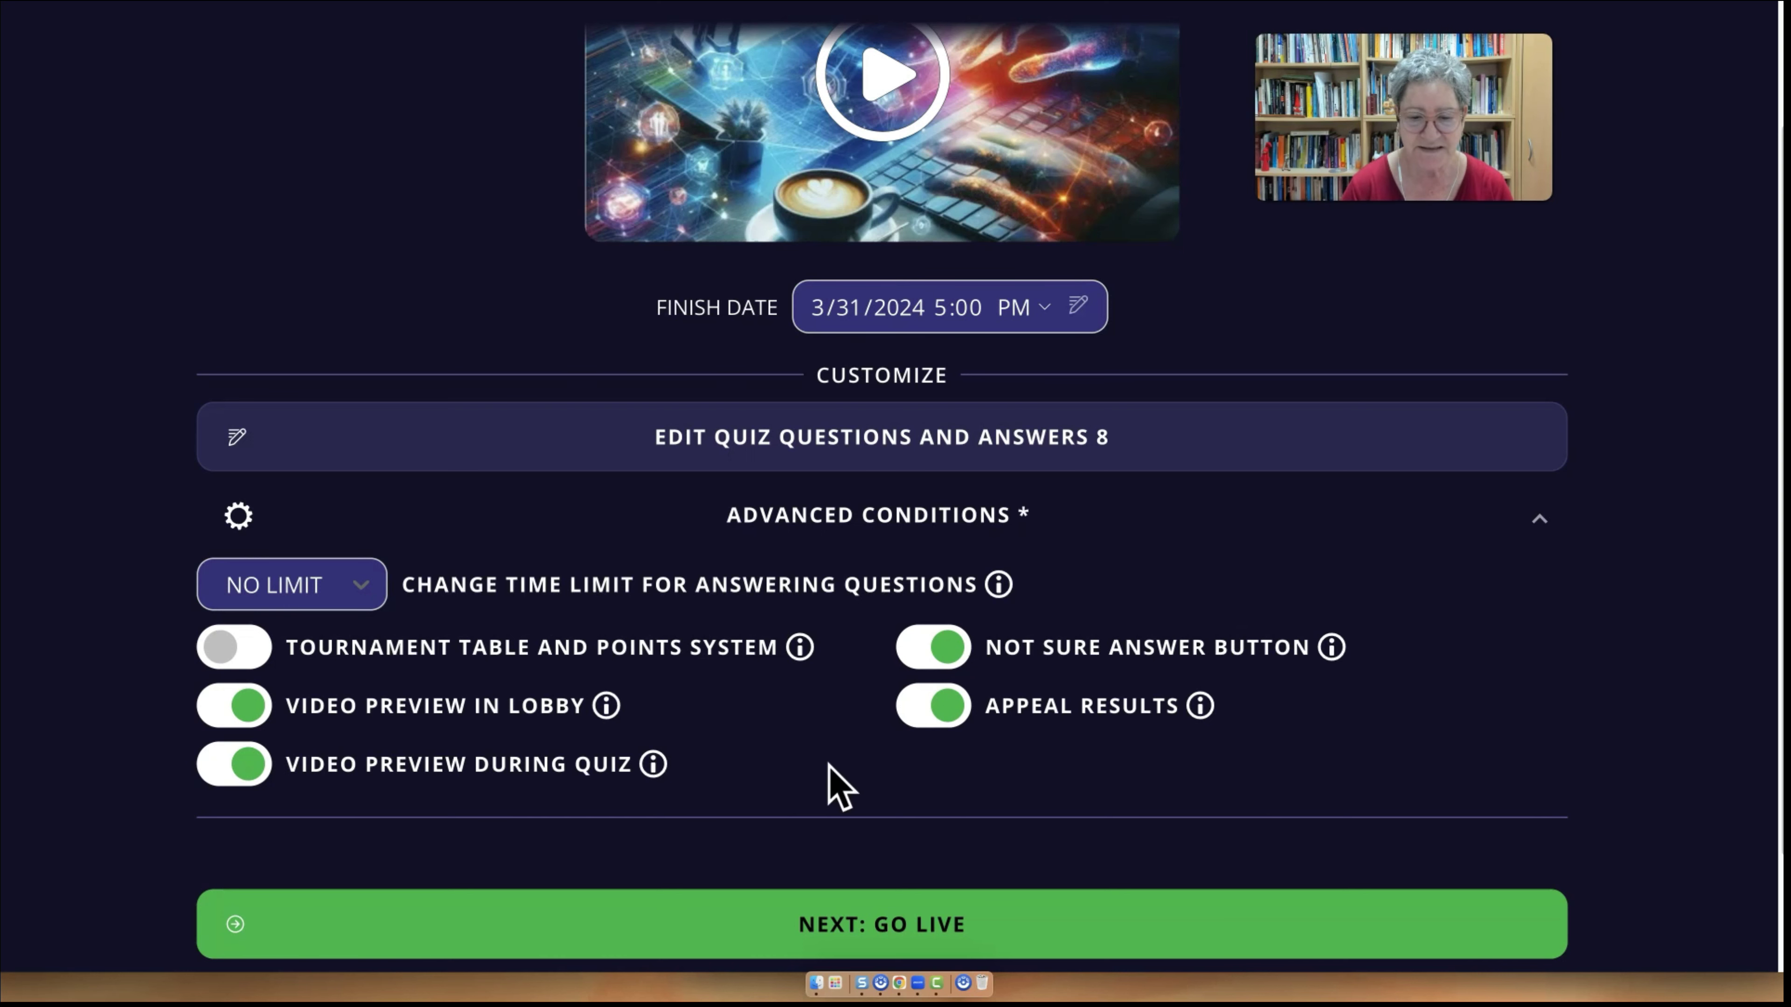
pyautogui.scroll(-2, 895, 494)
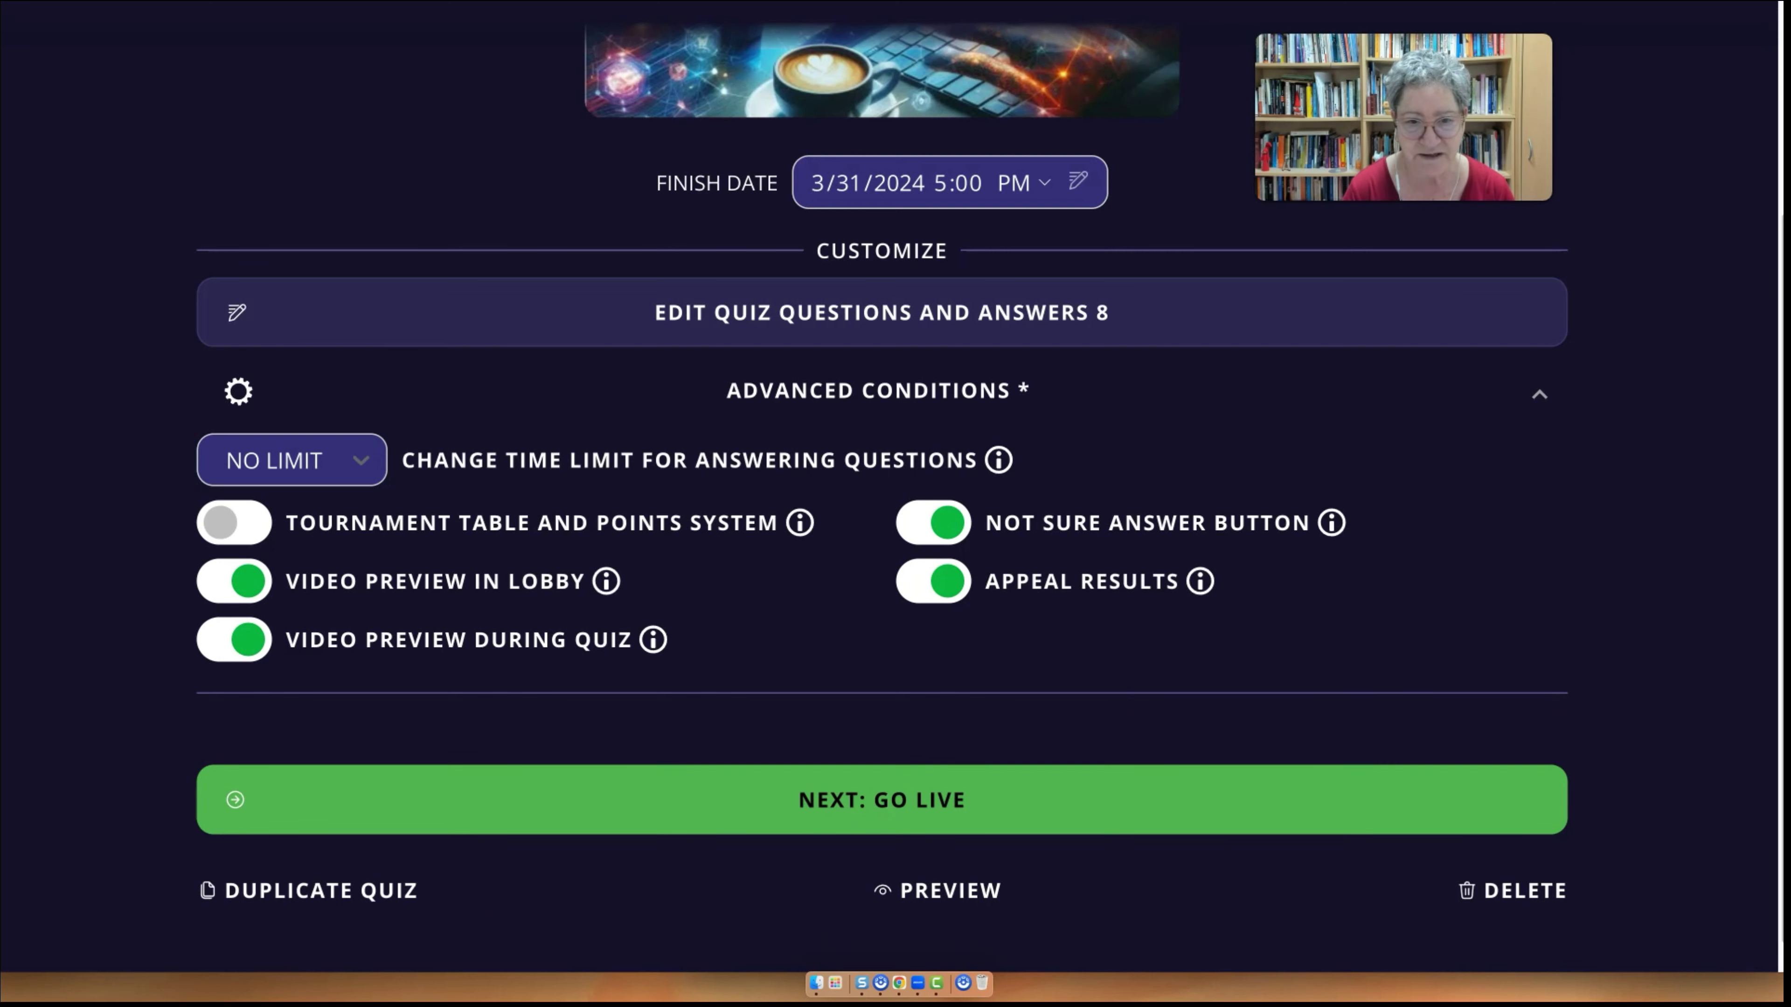
pyautogui.scroll(-2, 881, 494)
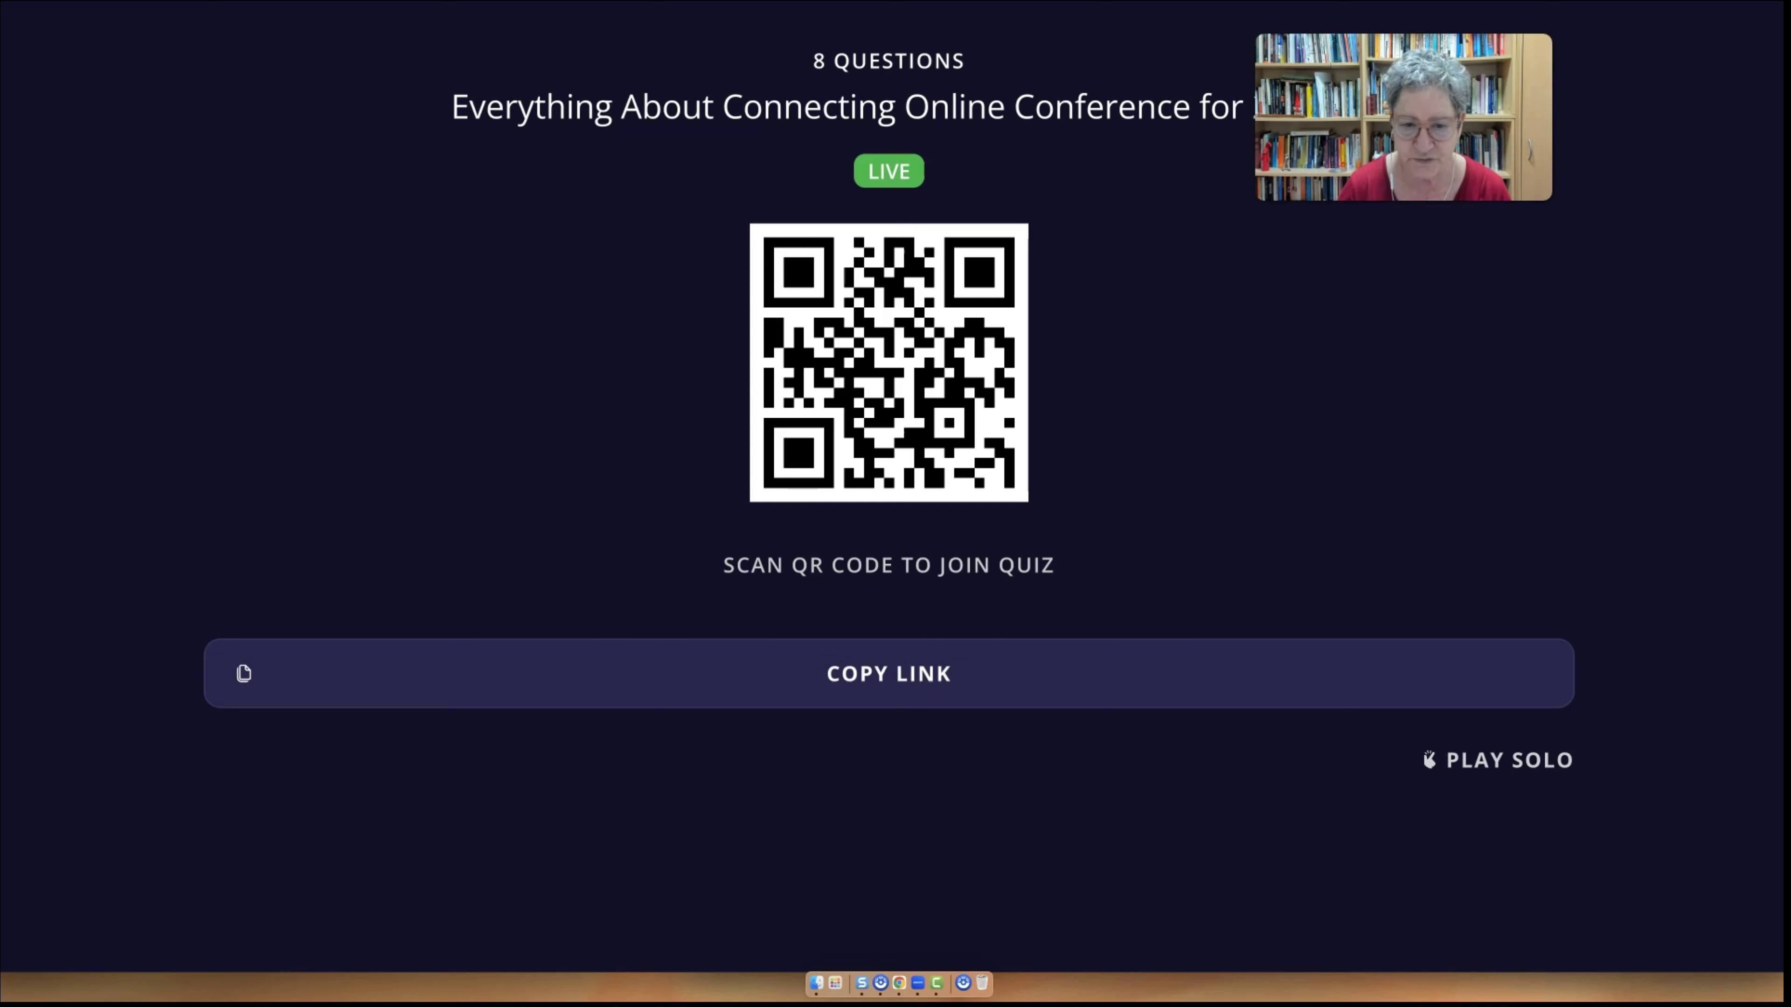
# Step: Play the live quiz solo, review its intro page, and start the questions
pyautogui.click(1491, 764)
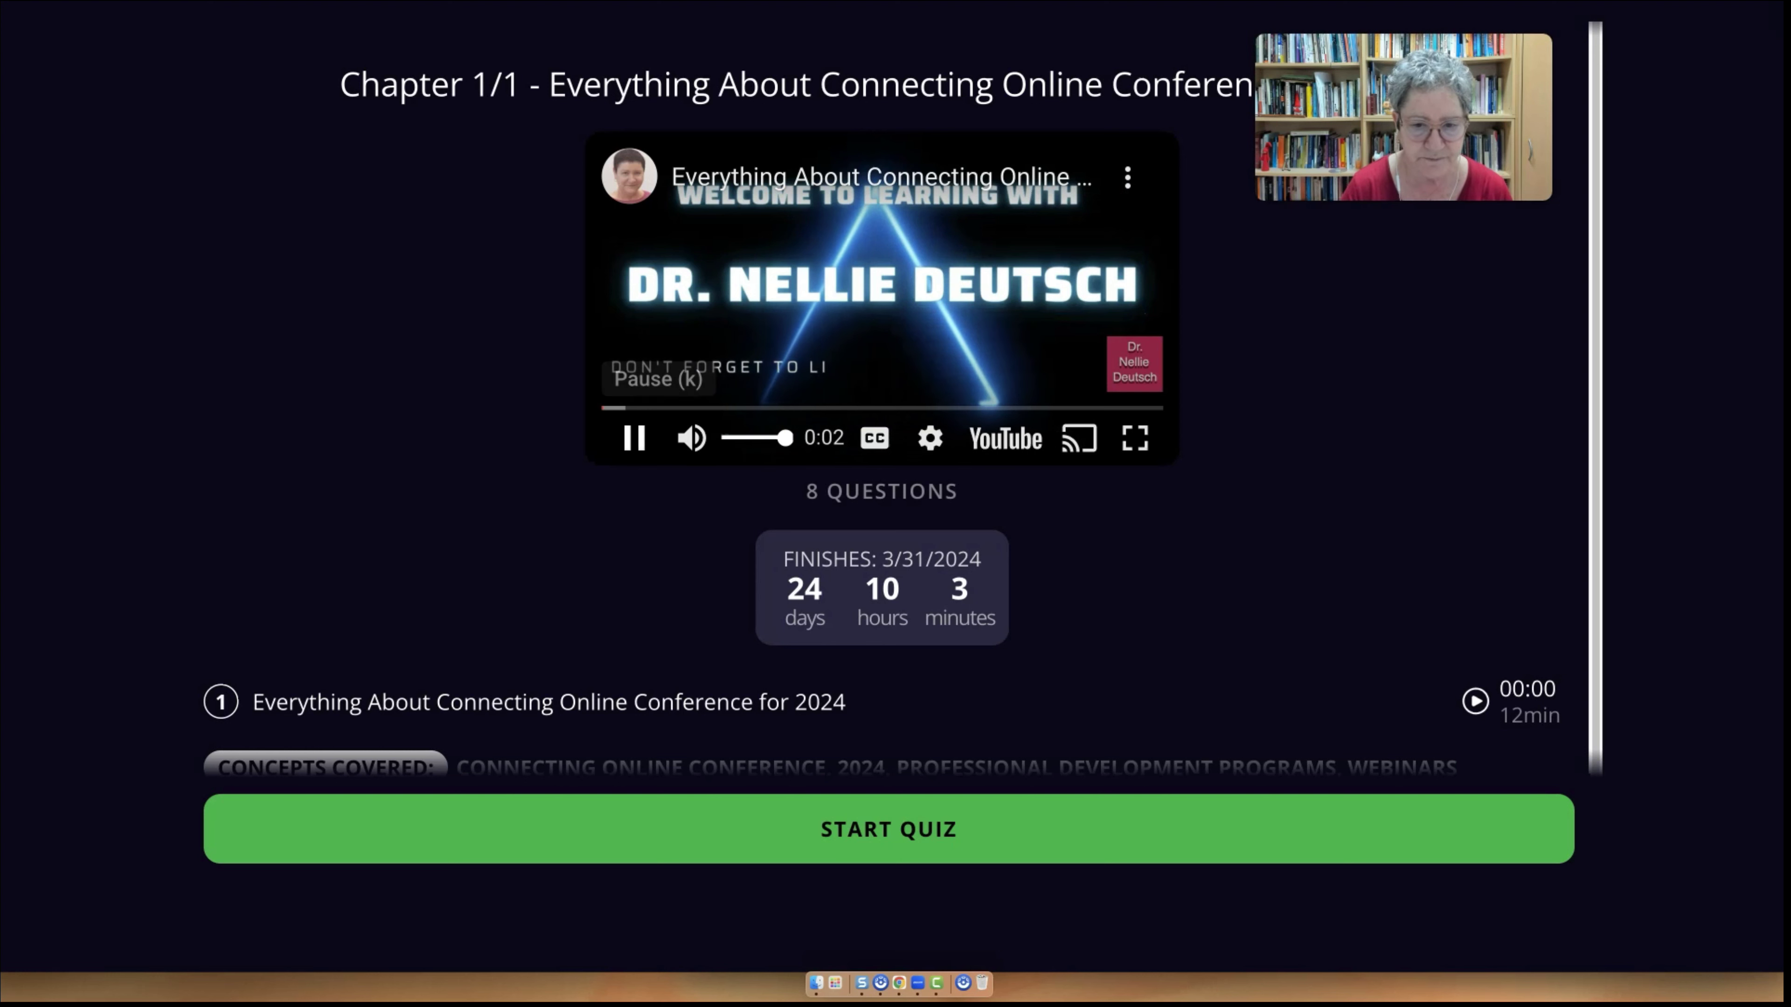
pyautogui.scroll(-3, 635, 451)
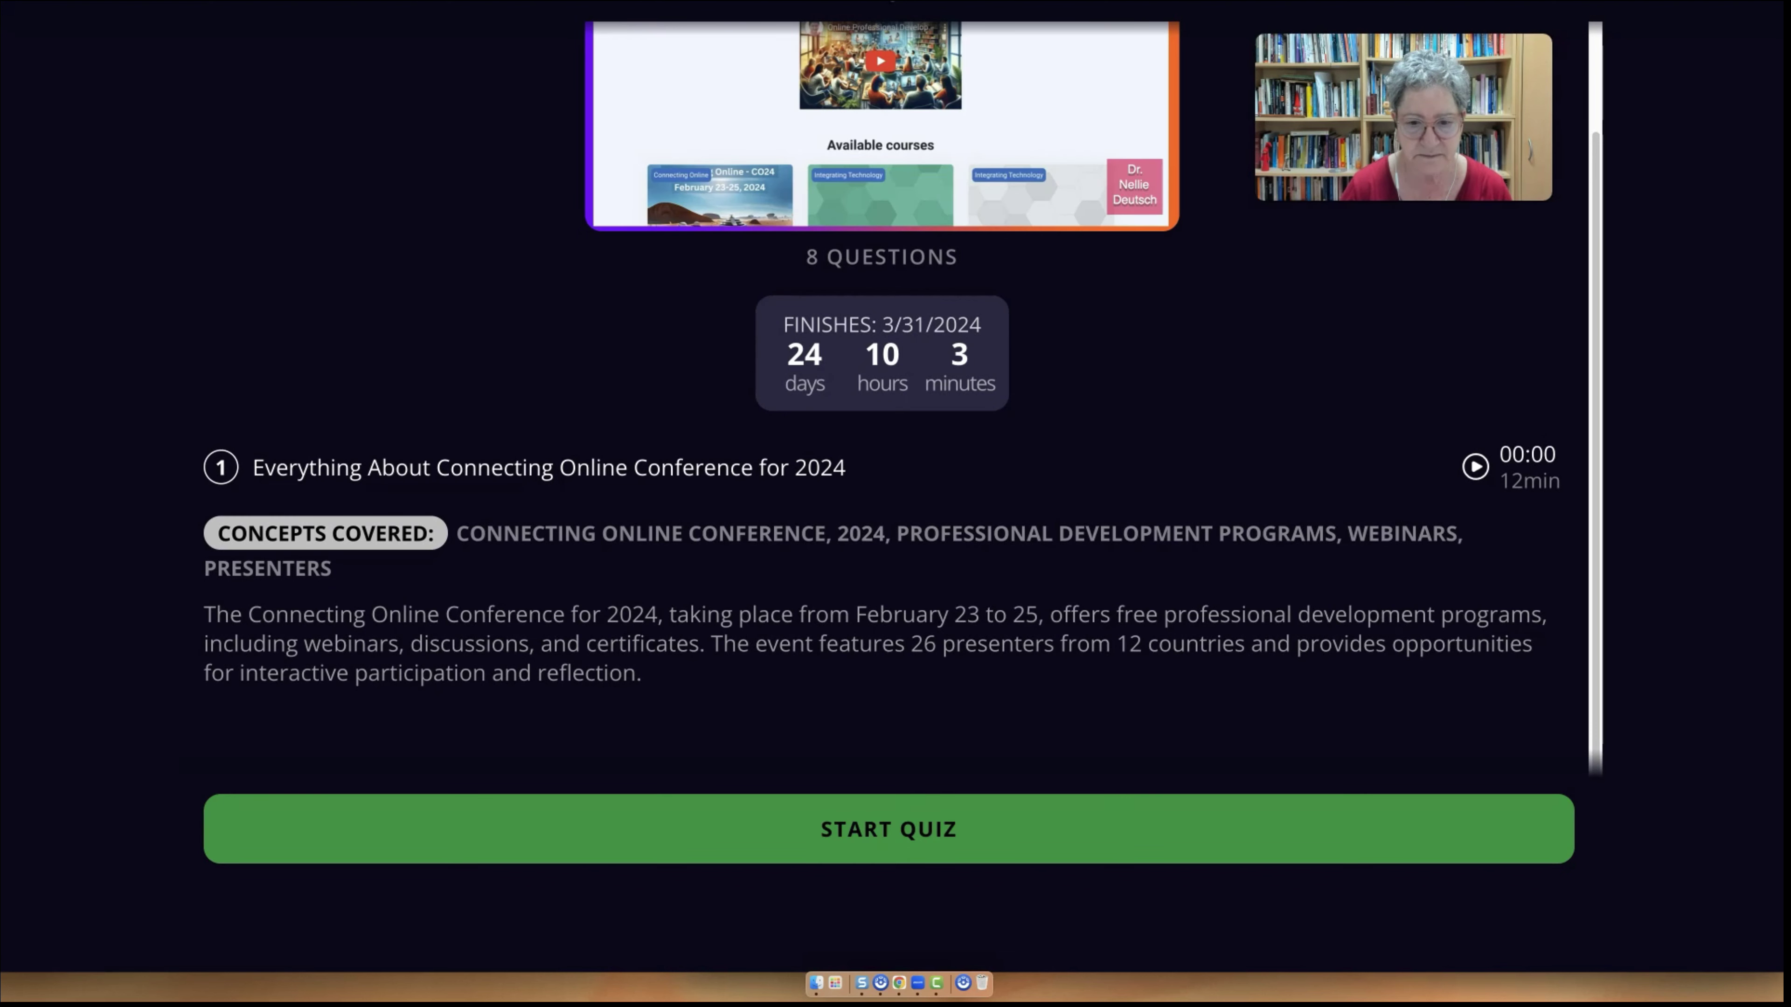
pyautogui.click(828, 833)
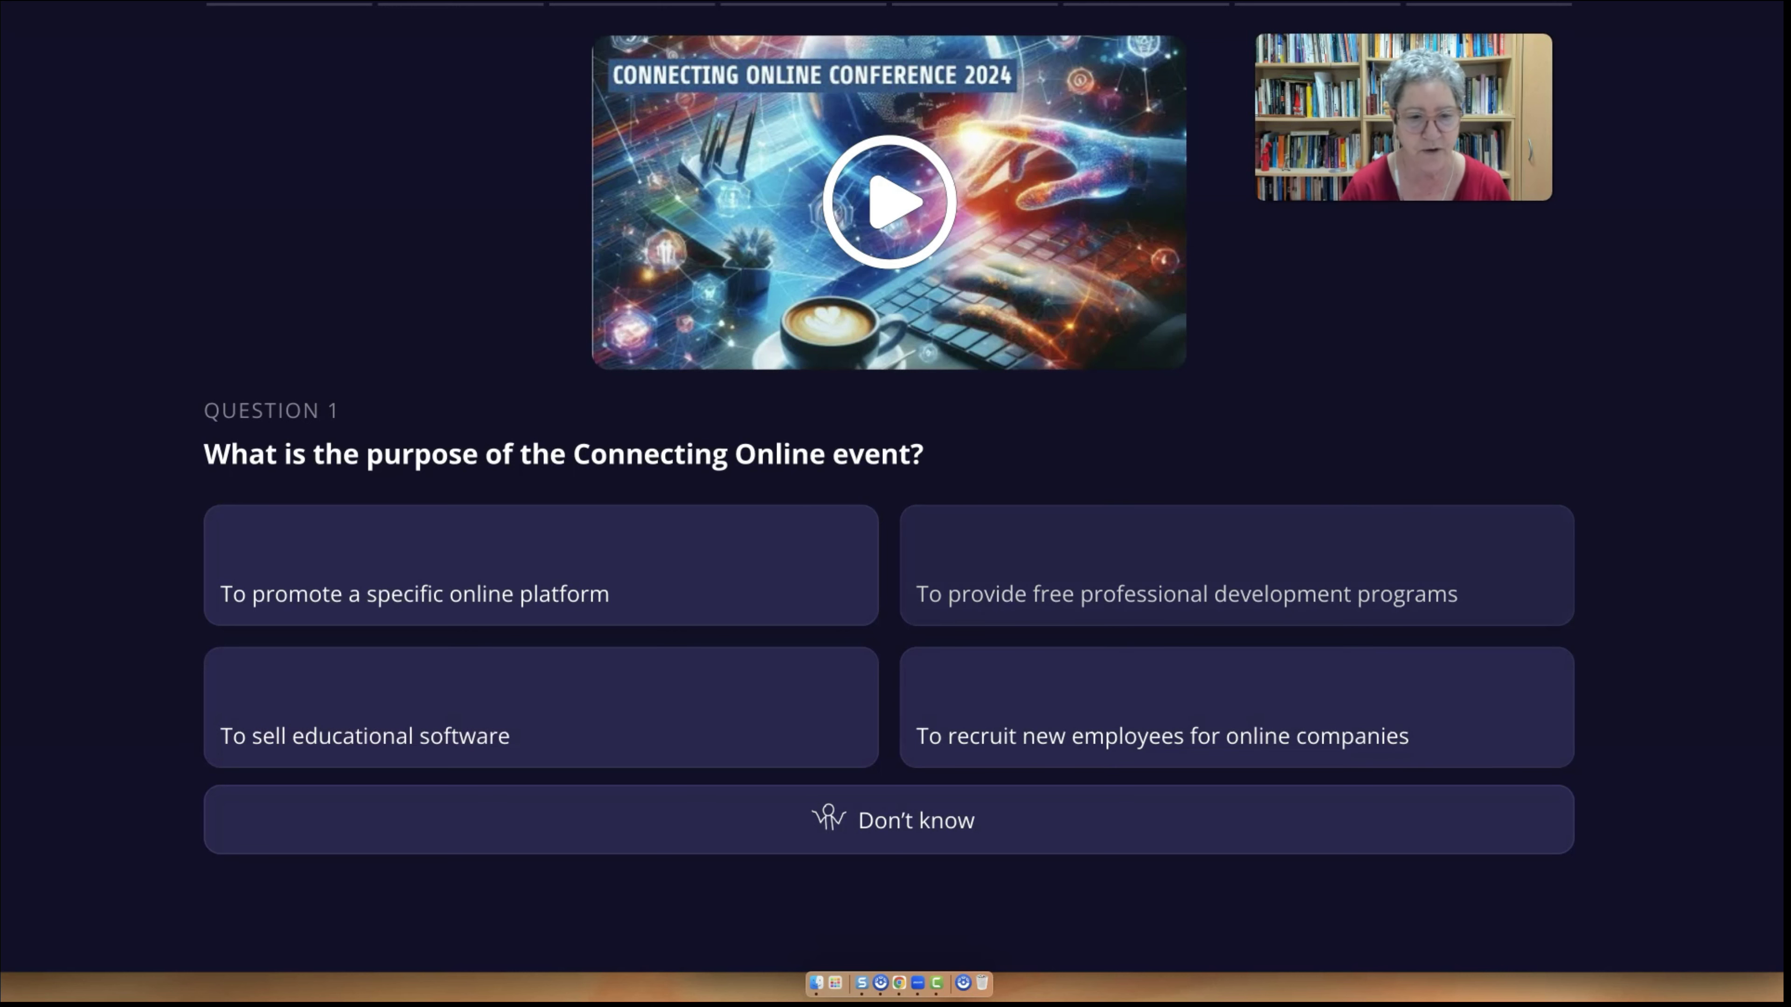
# Step: Answer: free professional development programs, February 23–25, then creating an account and enrolling
pyautogui.click(1237, 565)
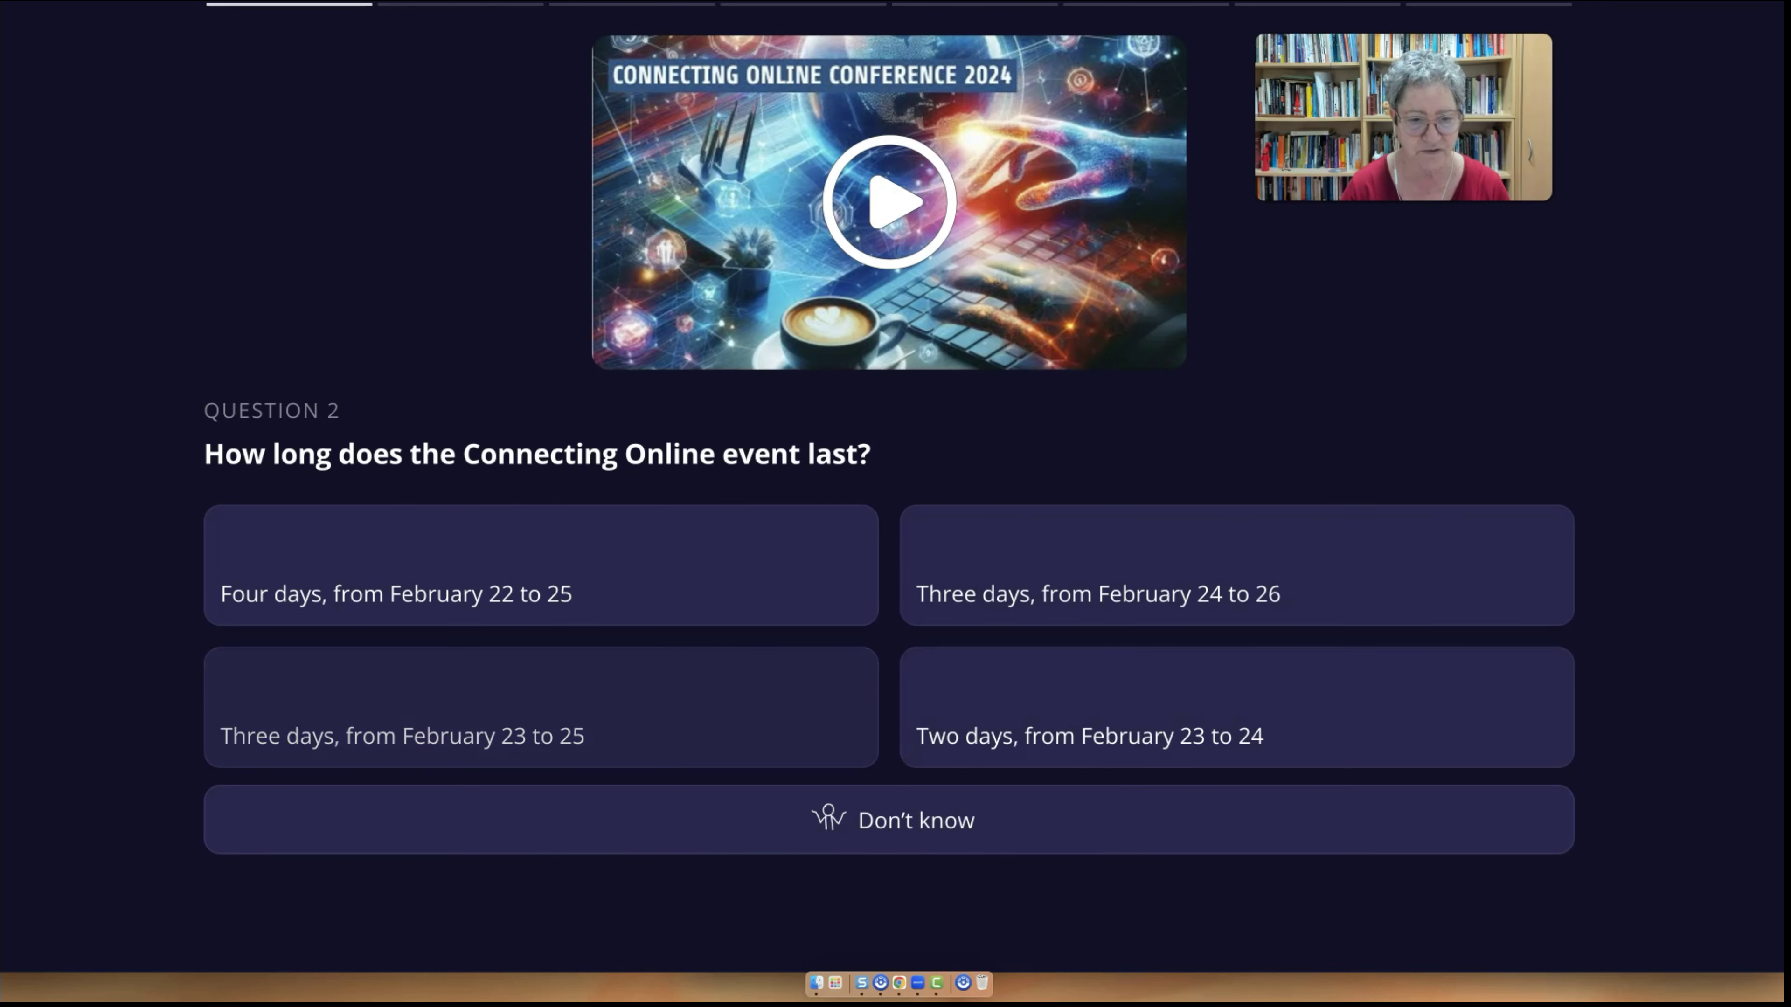
pyautogui.click(533, 741)
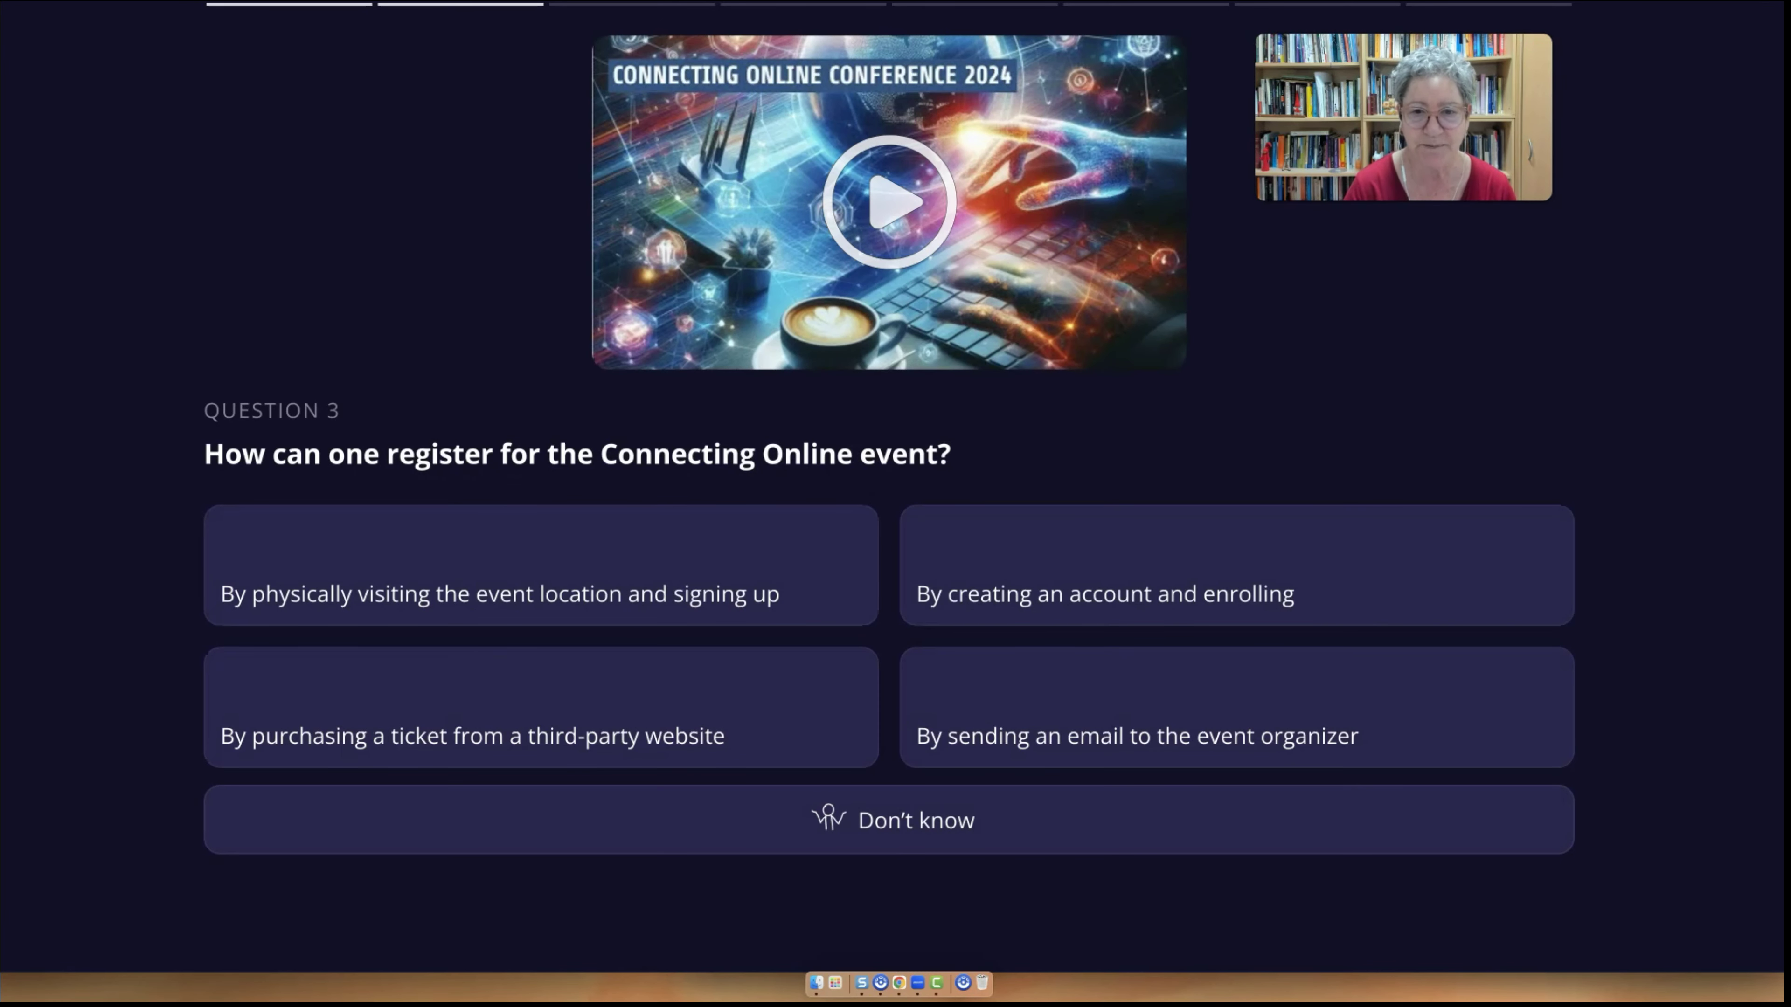
pyautogui.click(890, 203)
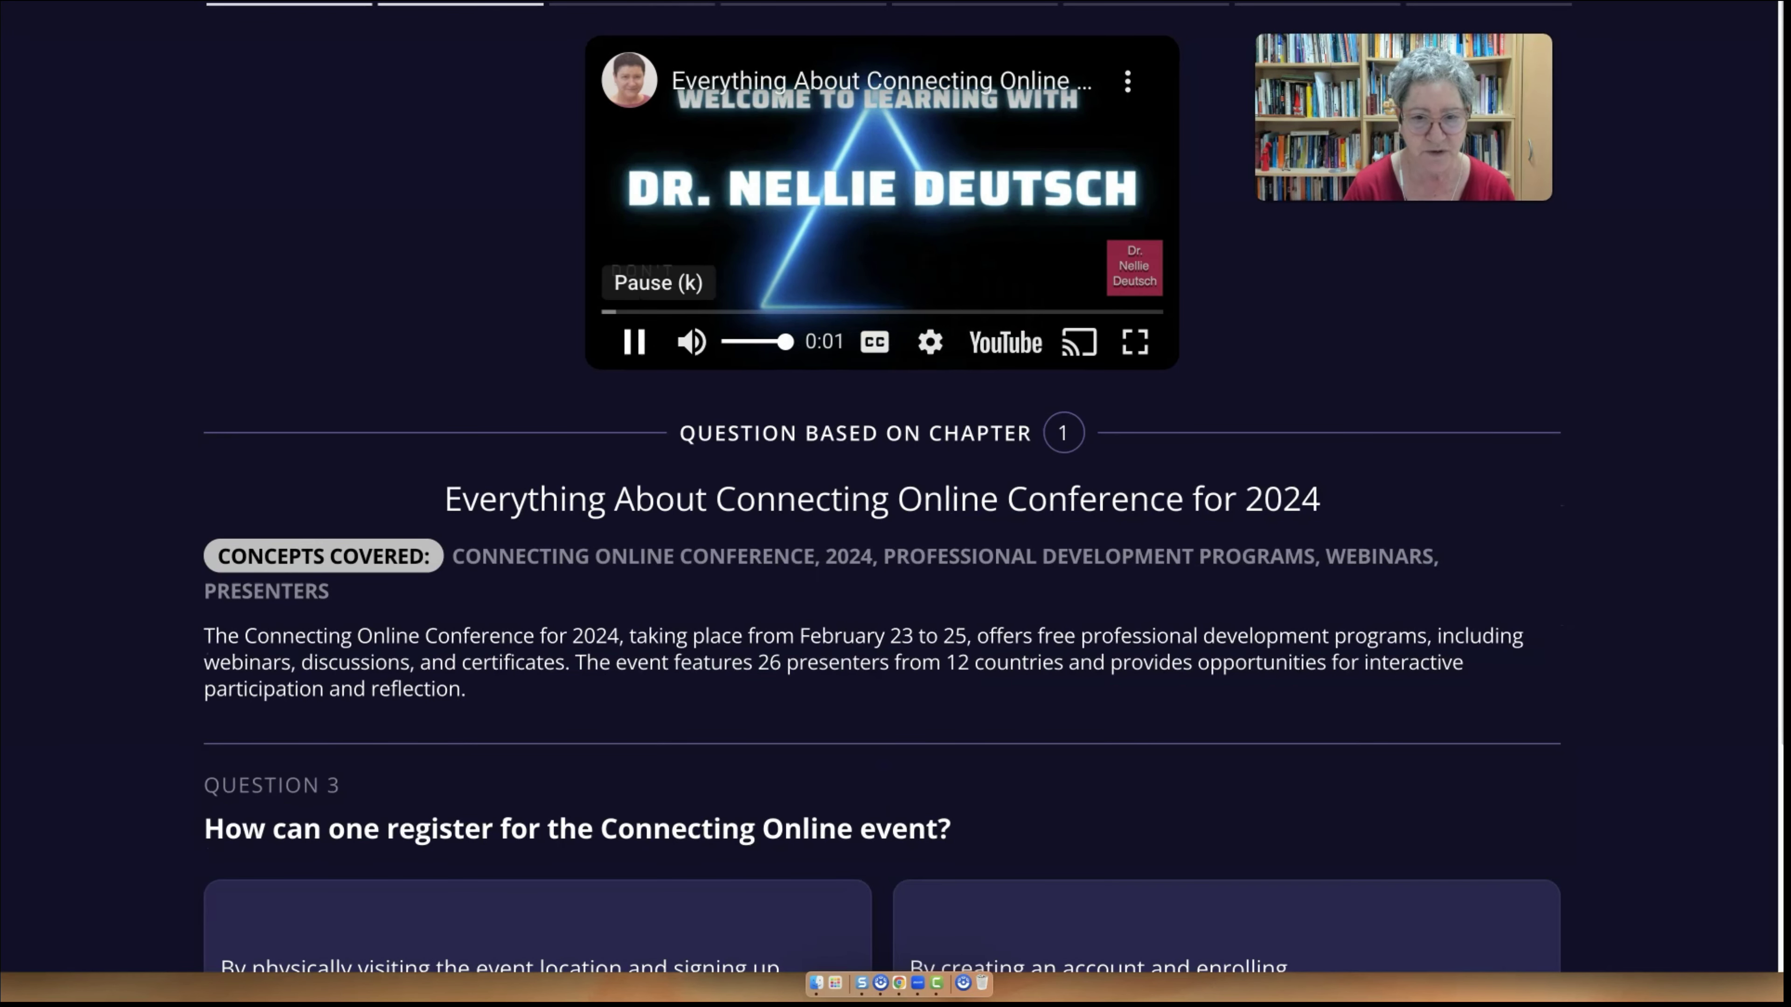
pyautogui.click(640, 342)
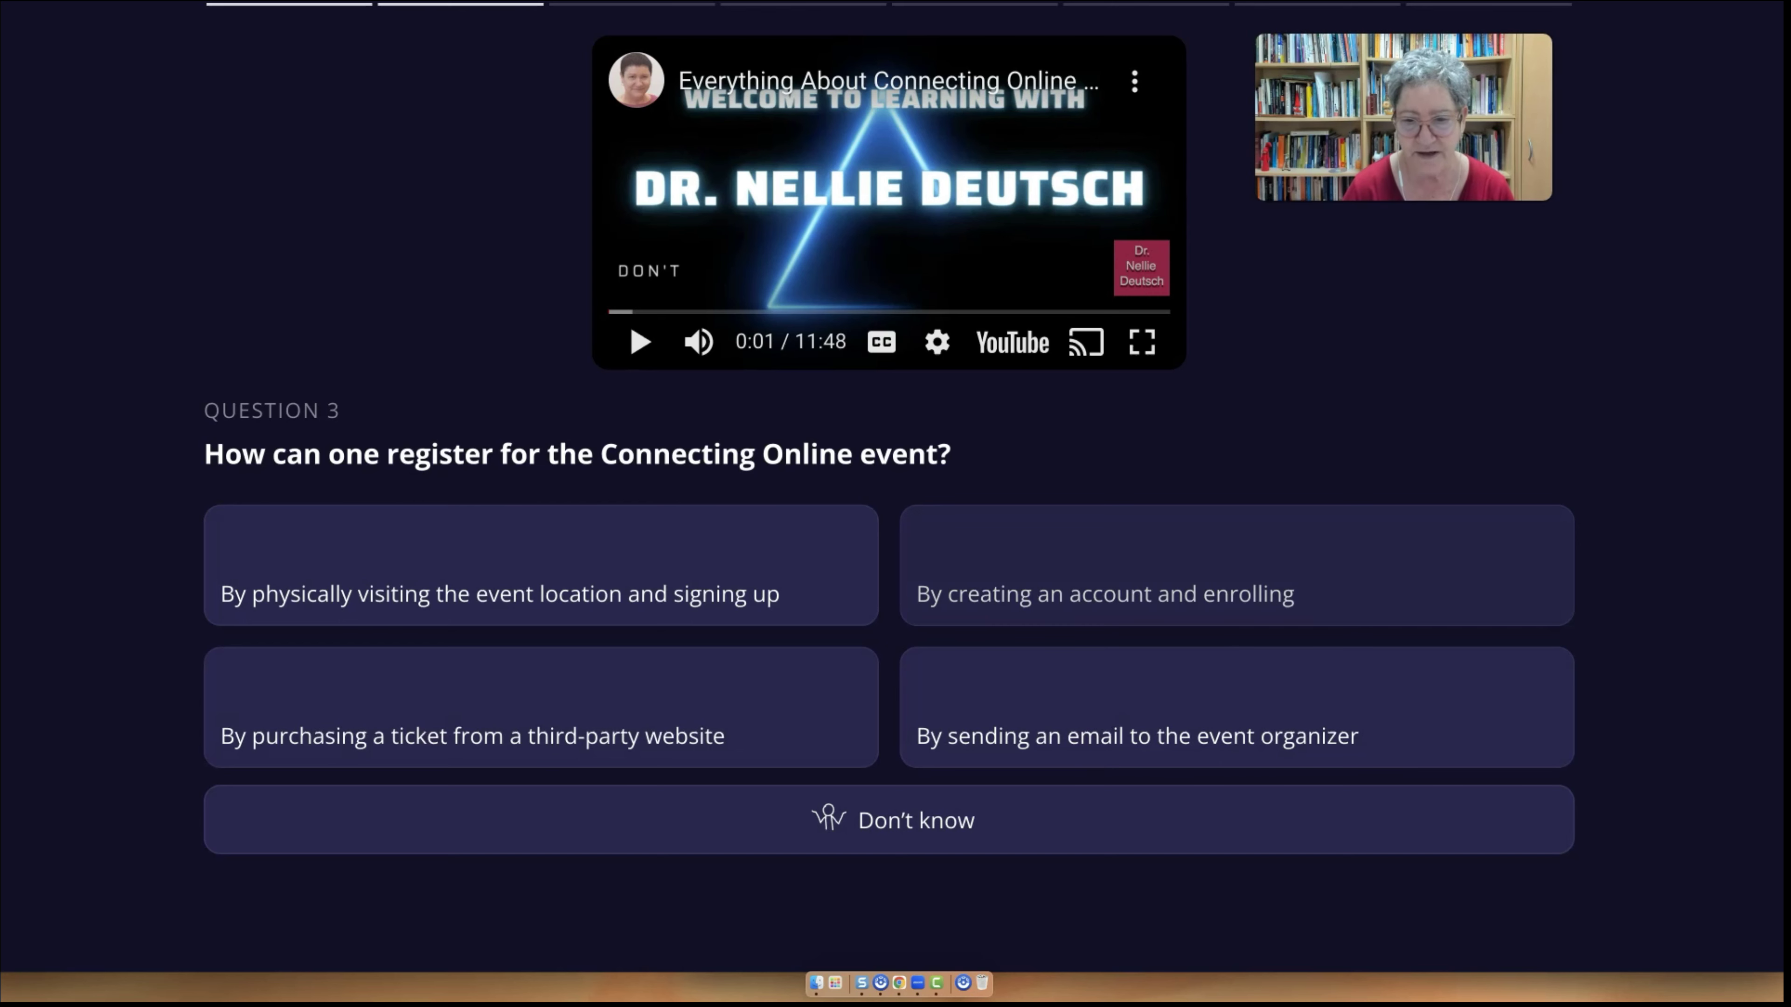
pyautogui.click(1237, 564)
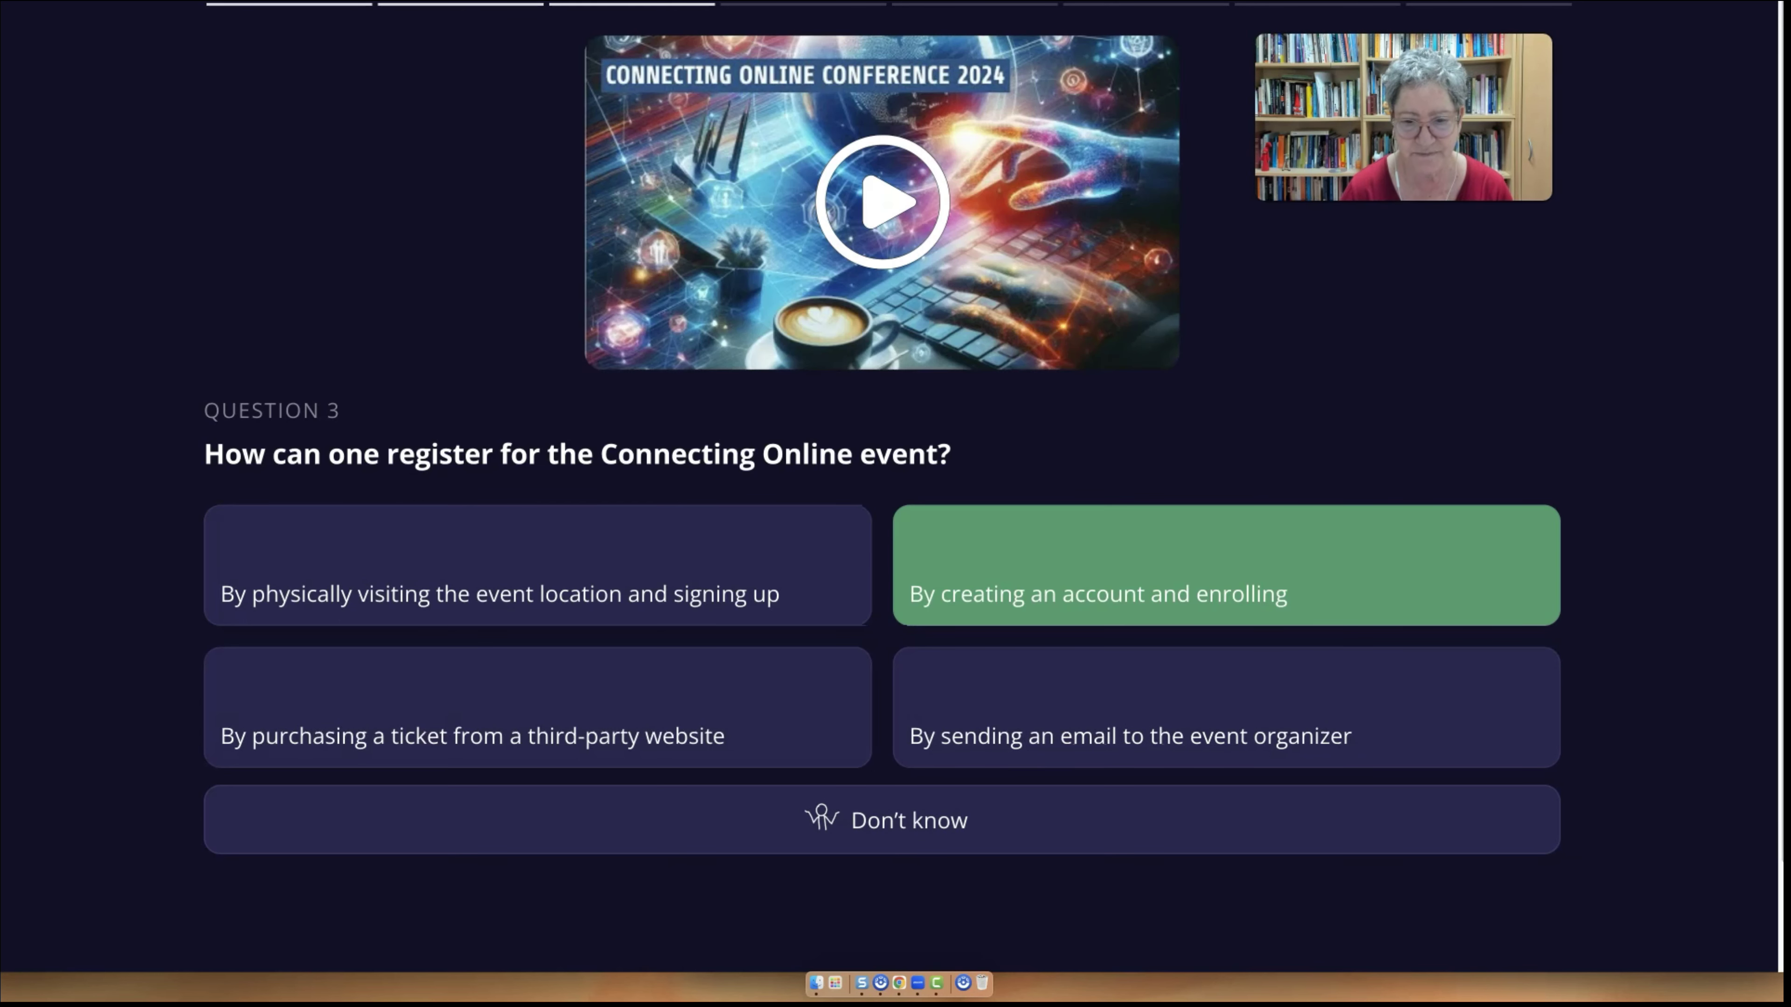
# Step: Answer Questions 4–8: forums, participation and reflection, 26 presenters from 12 countries, certificate, overview
pyautogui.moveTo(894, 821); pyautogui.dragTo(968, 821)
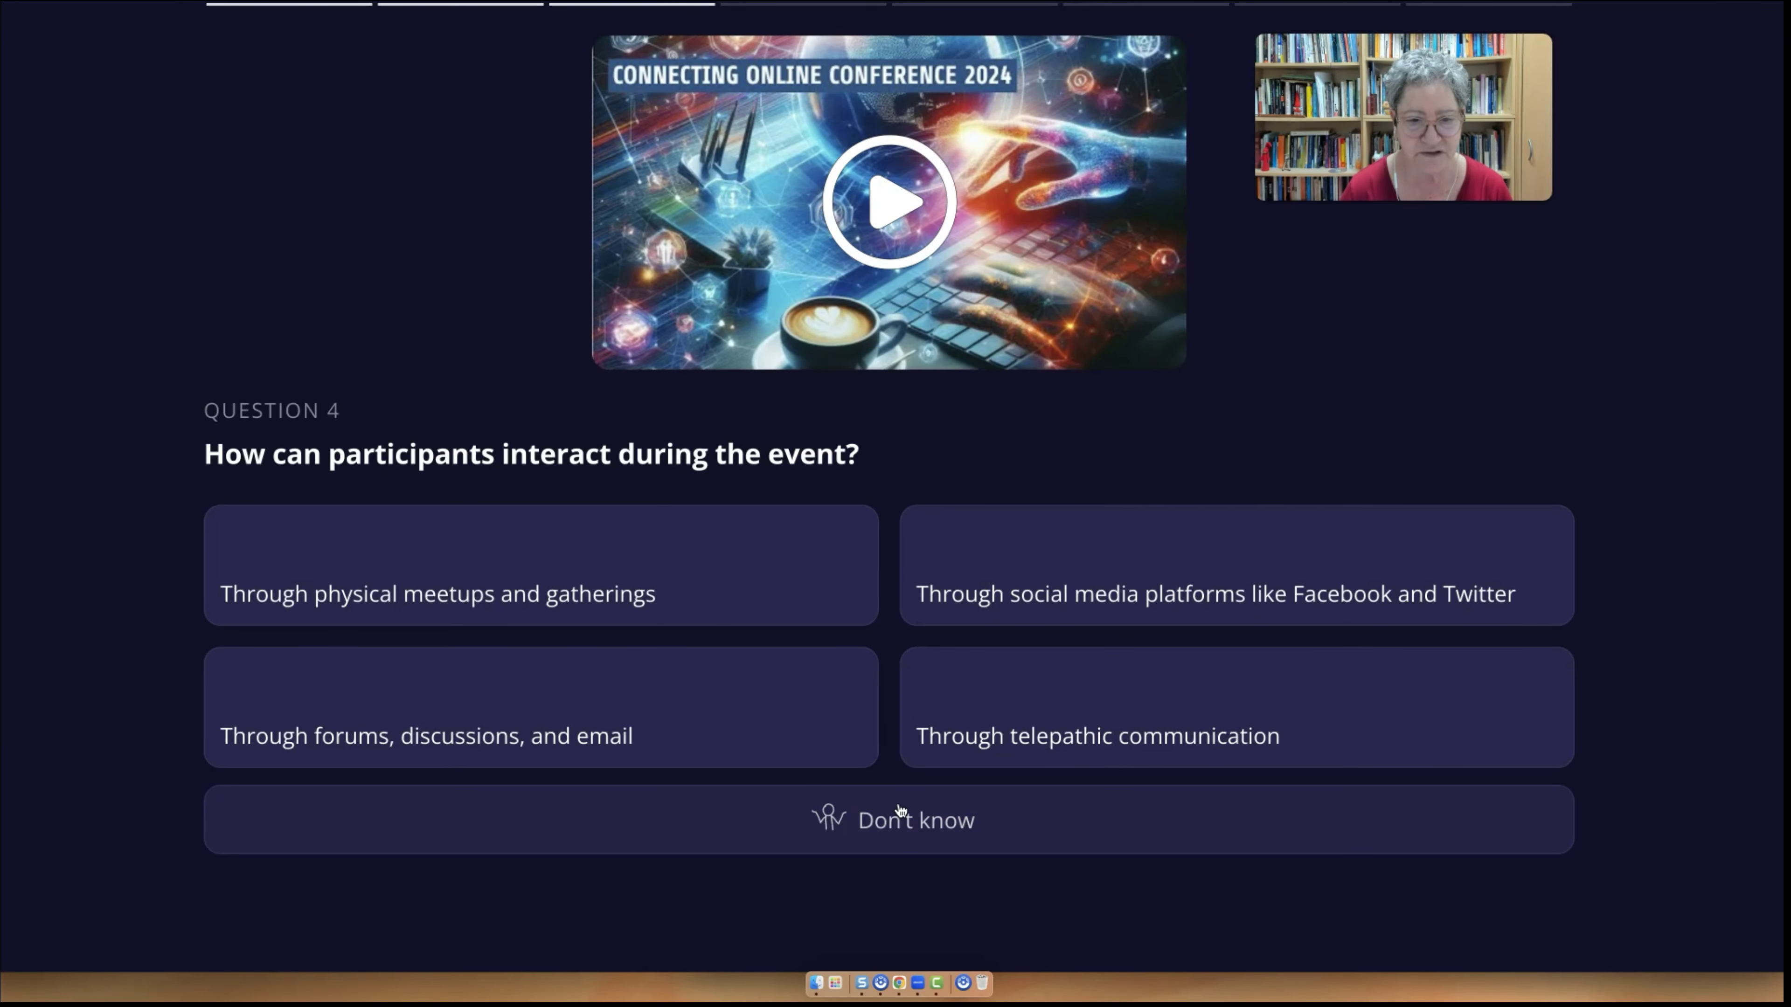
pyautogui.click(565, 738)
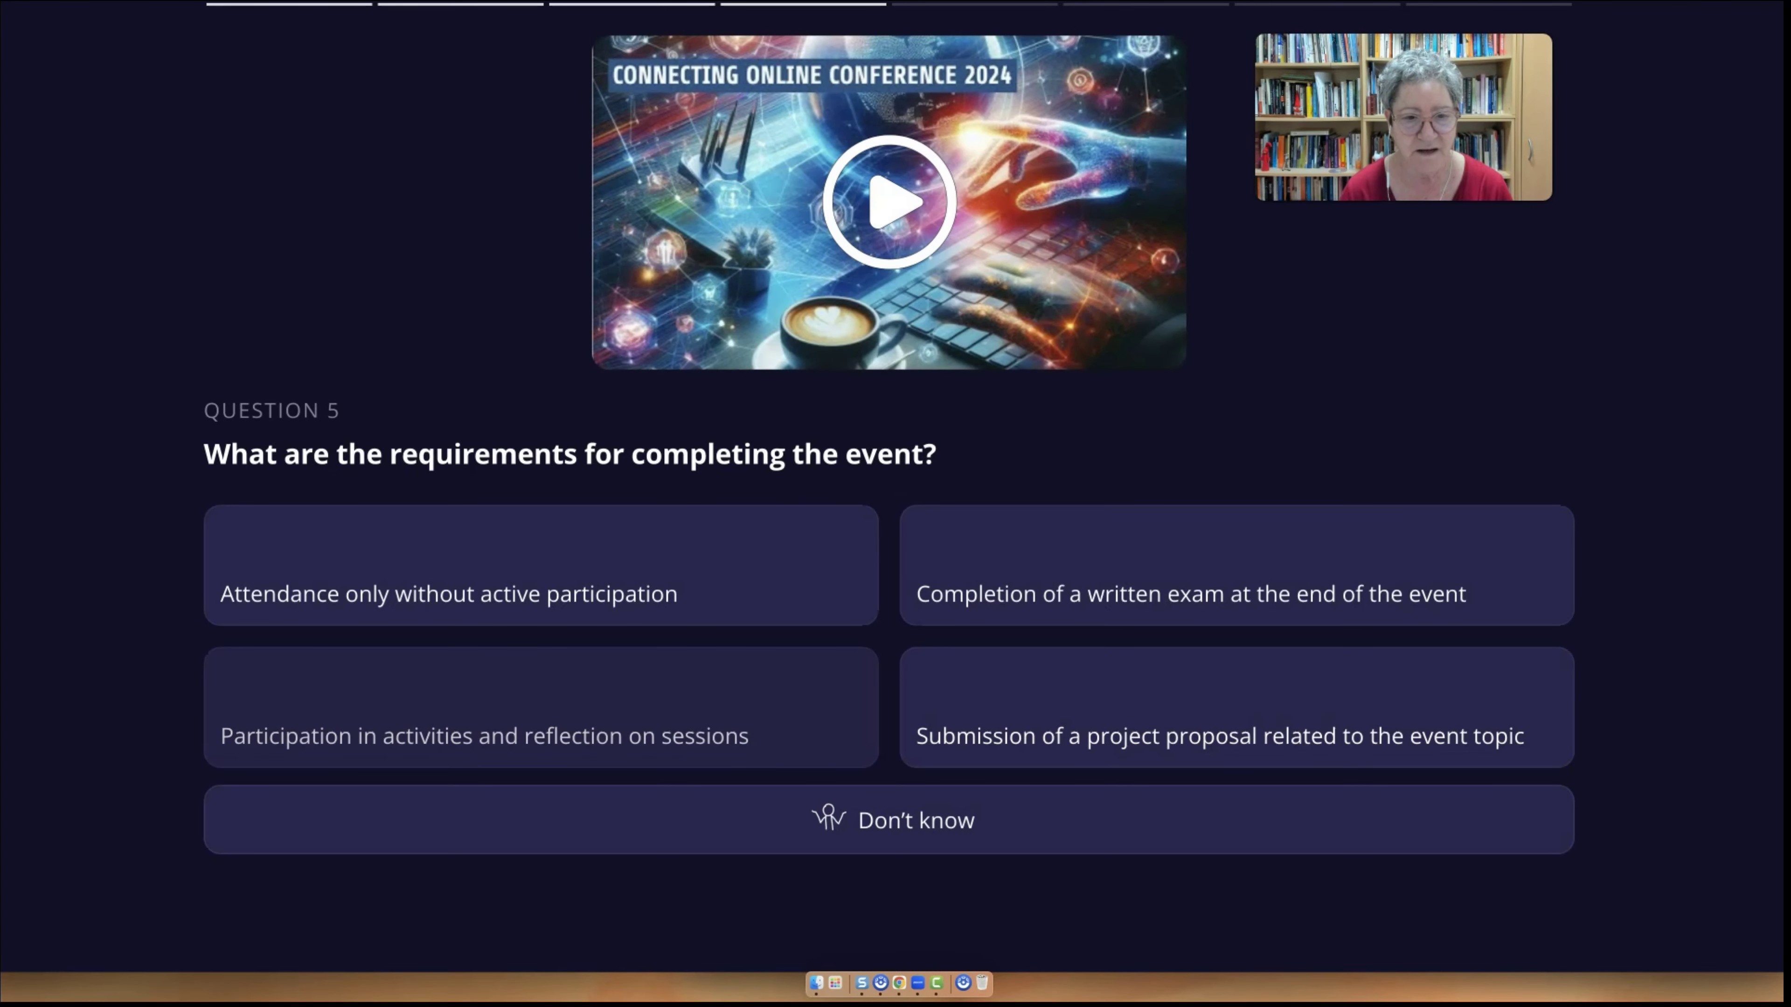
pyautogui.click(767, 737)
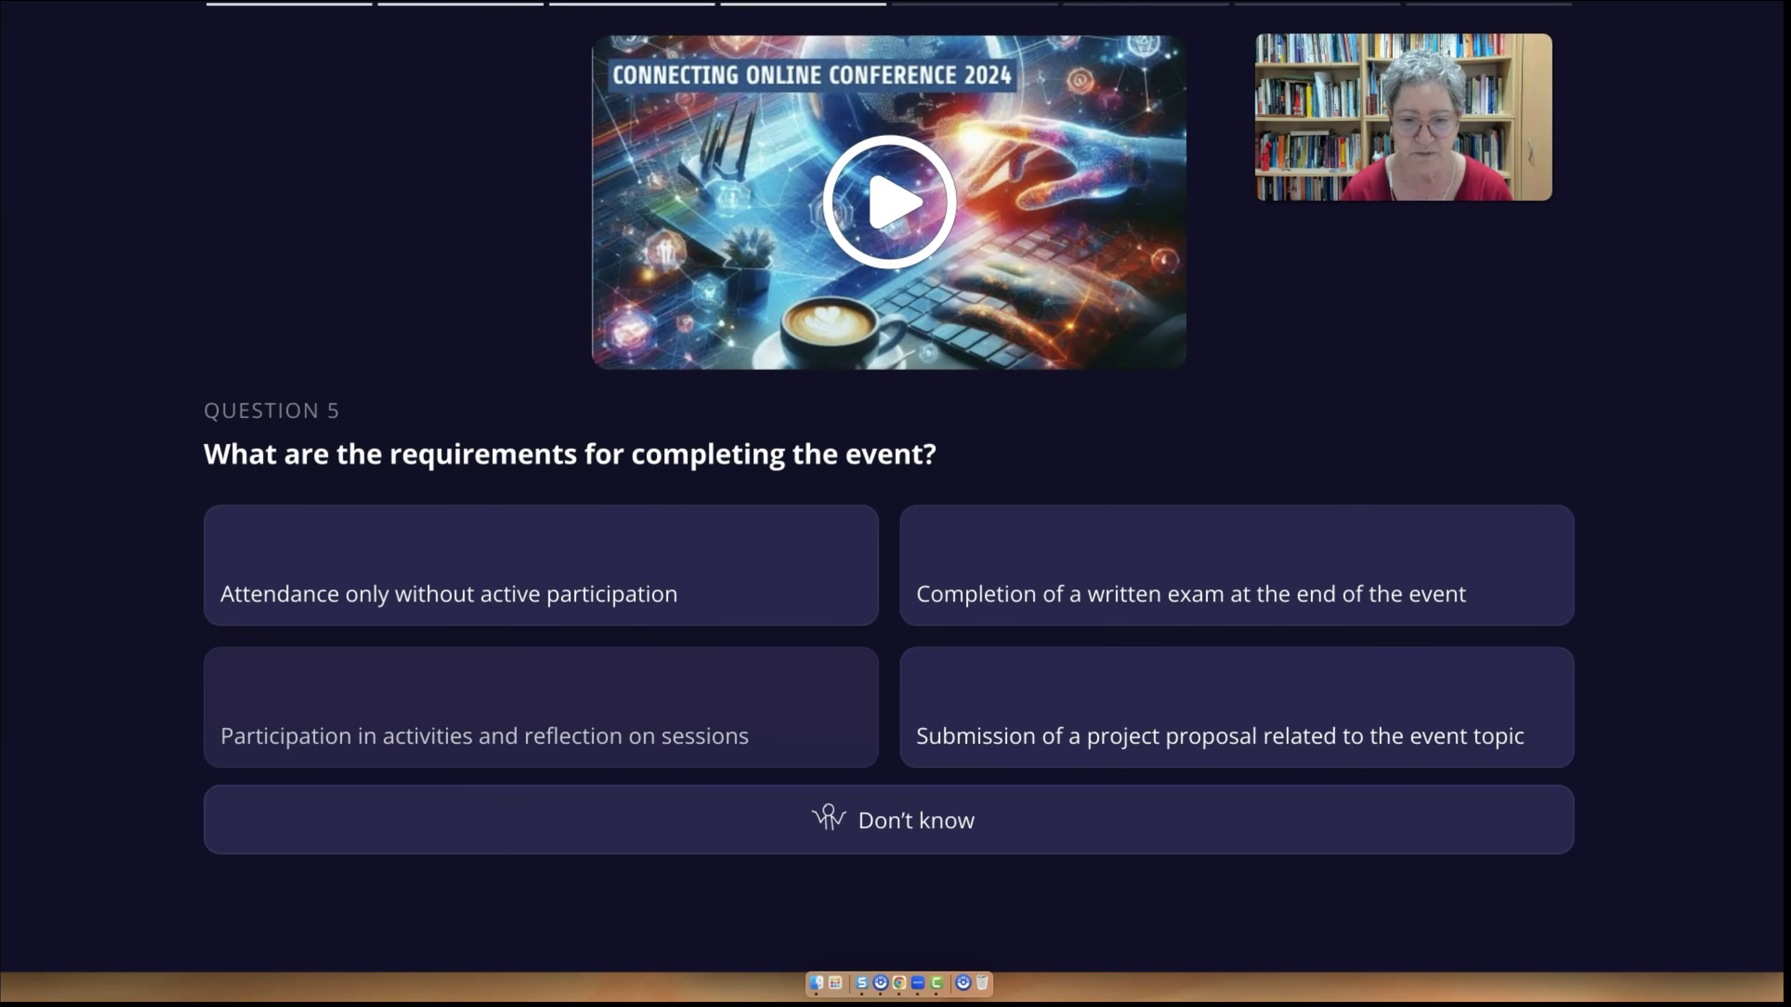
pyautogui.click(705, 744)
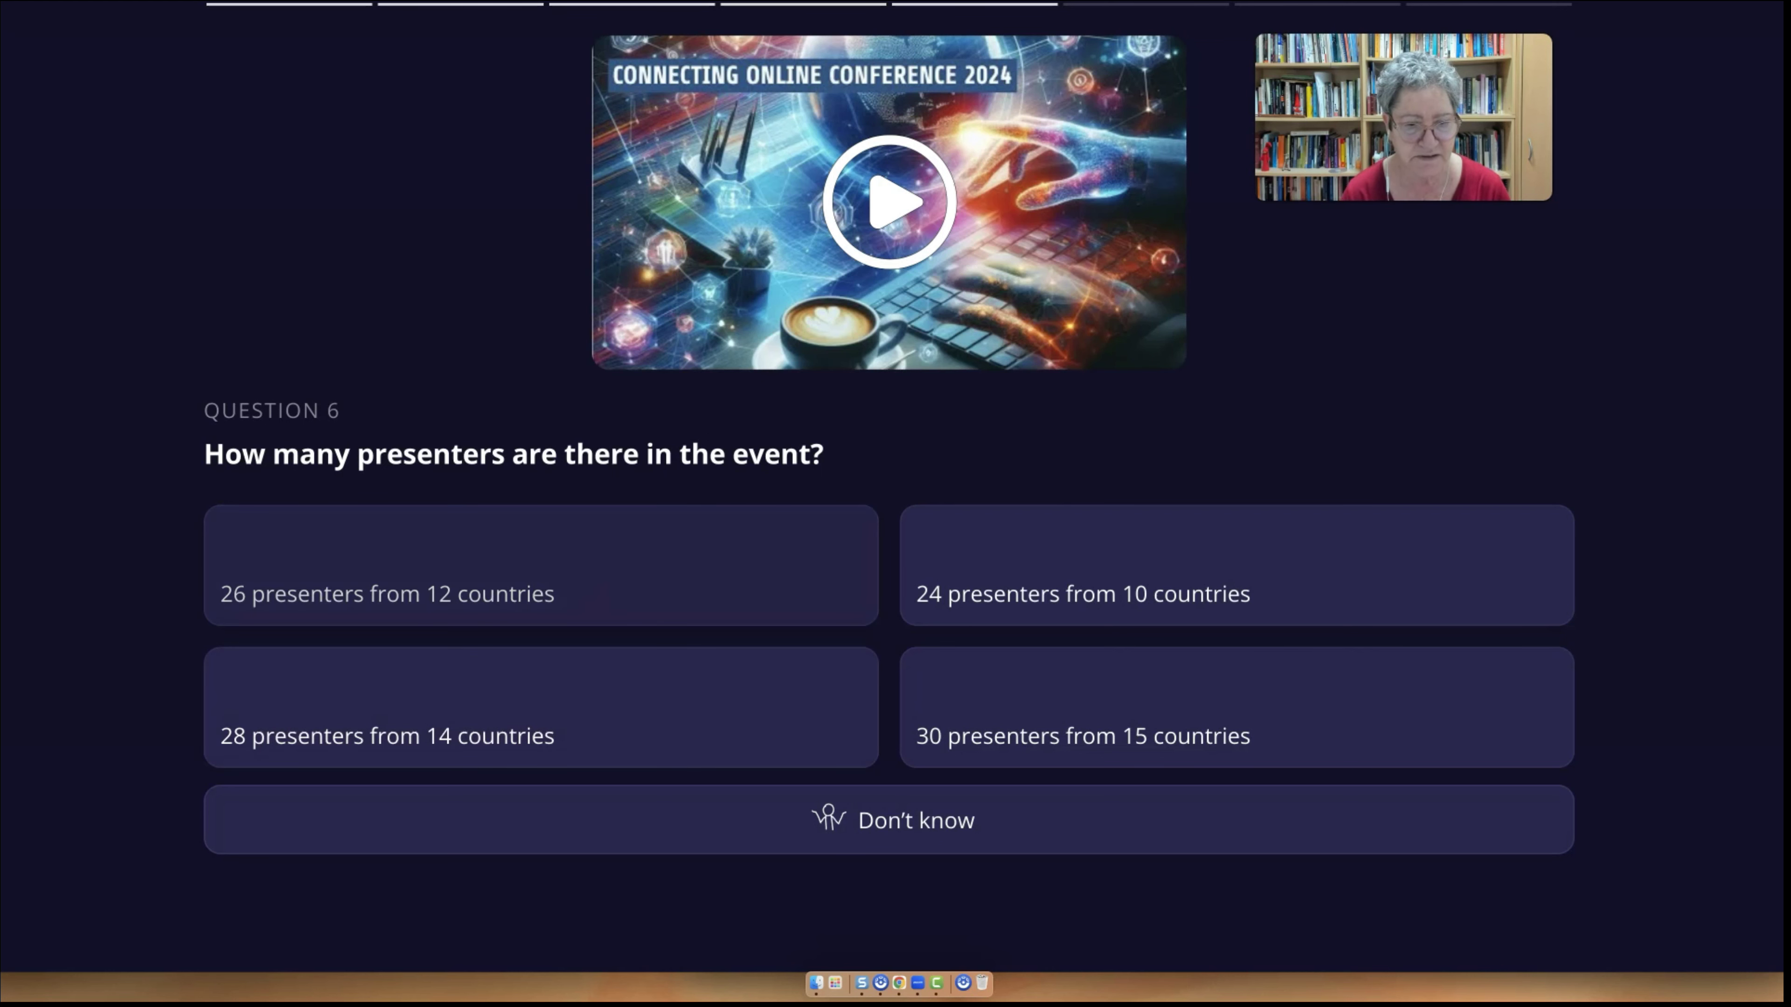
pyautogui.click(600, 600)
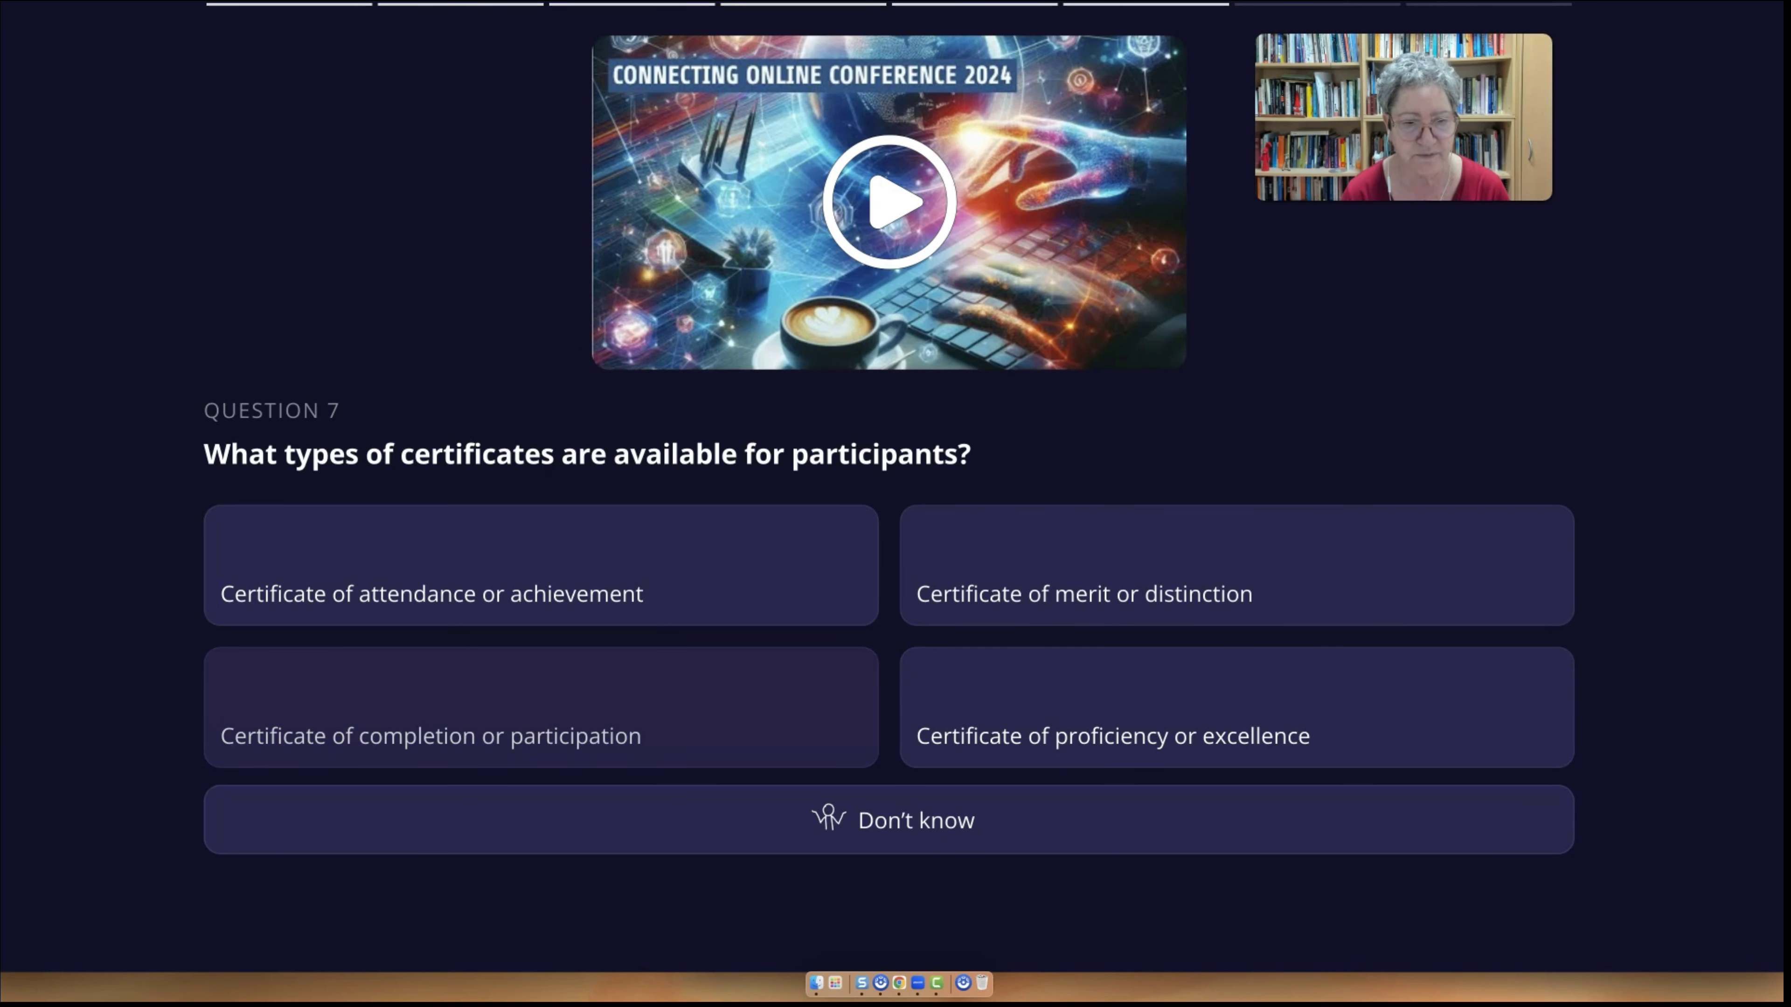
pyautogui.click(566, 741)
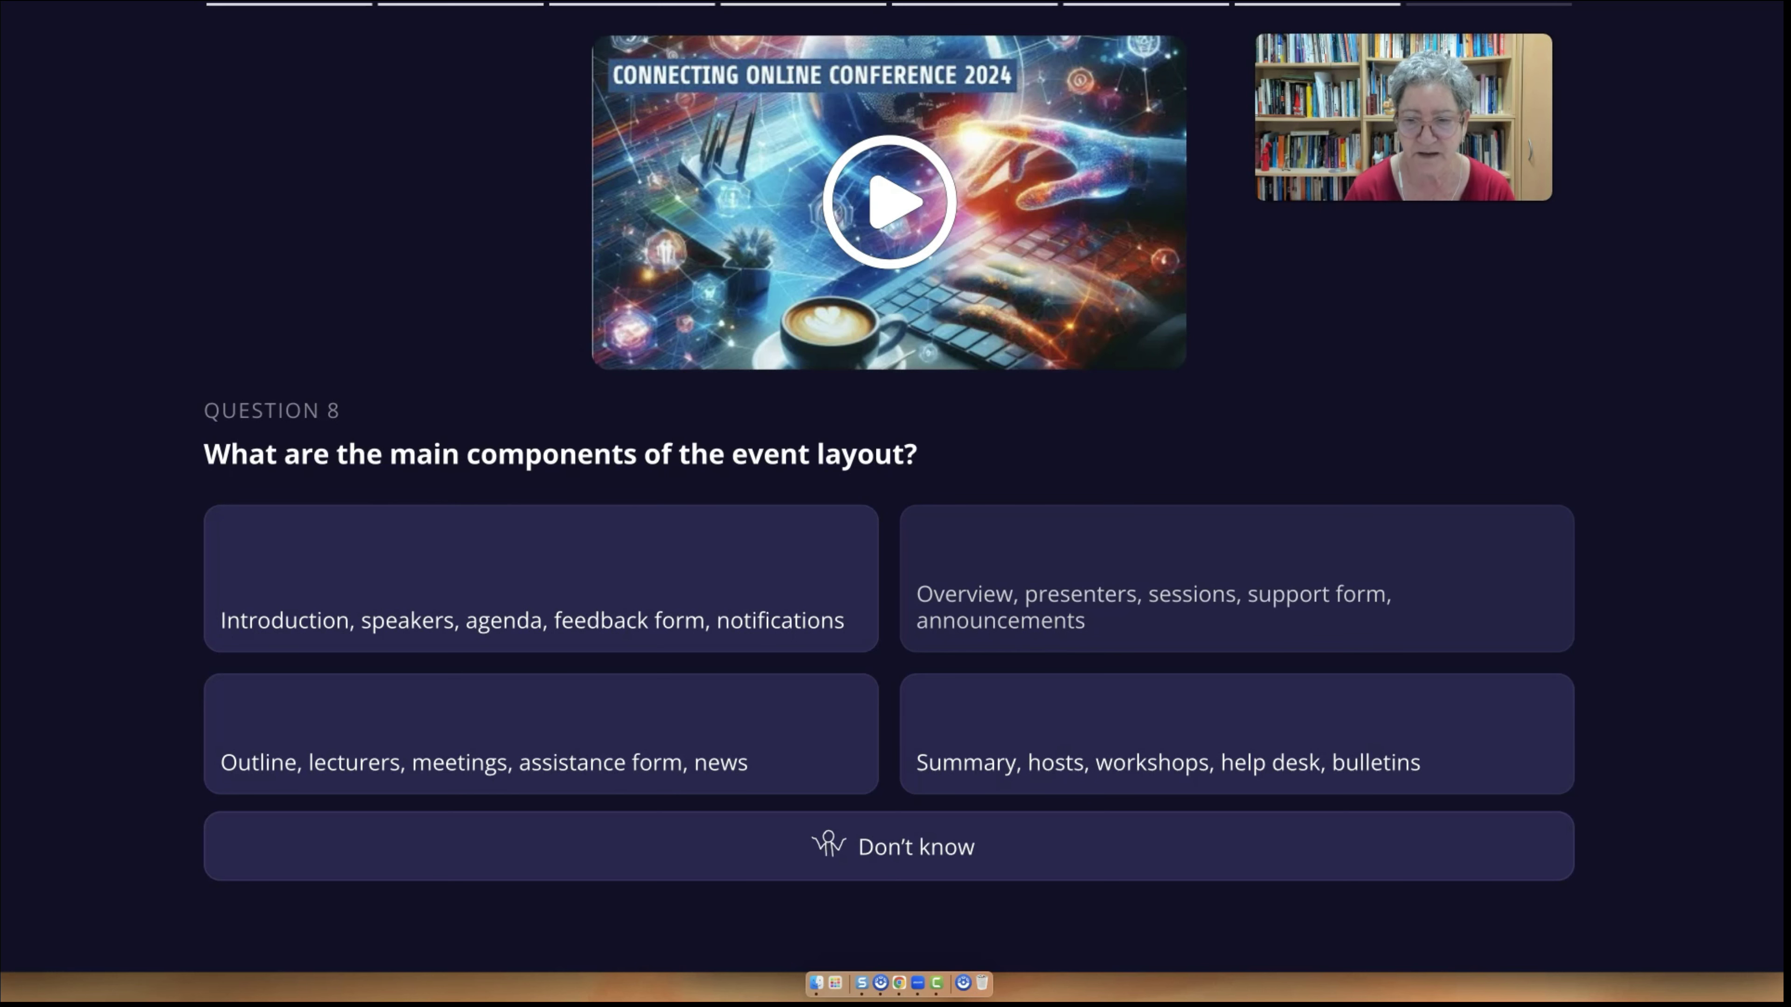
pyautogui.click(1234, 578)
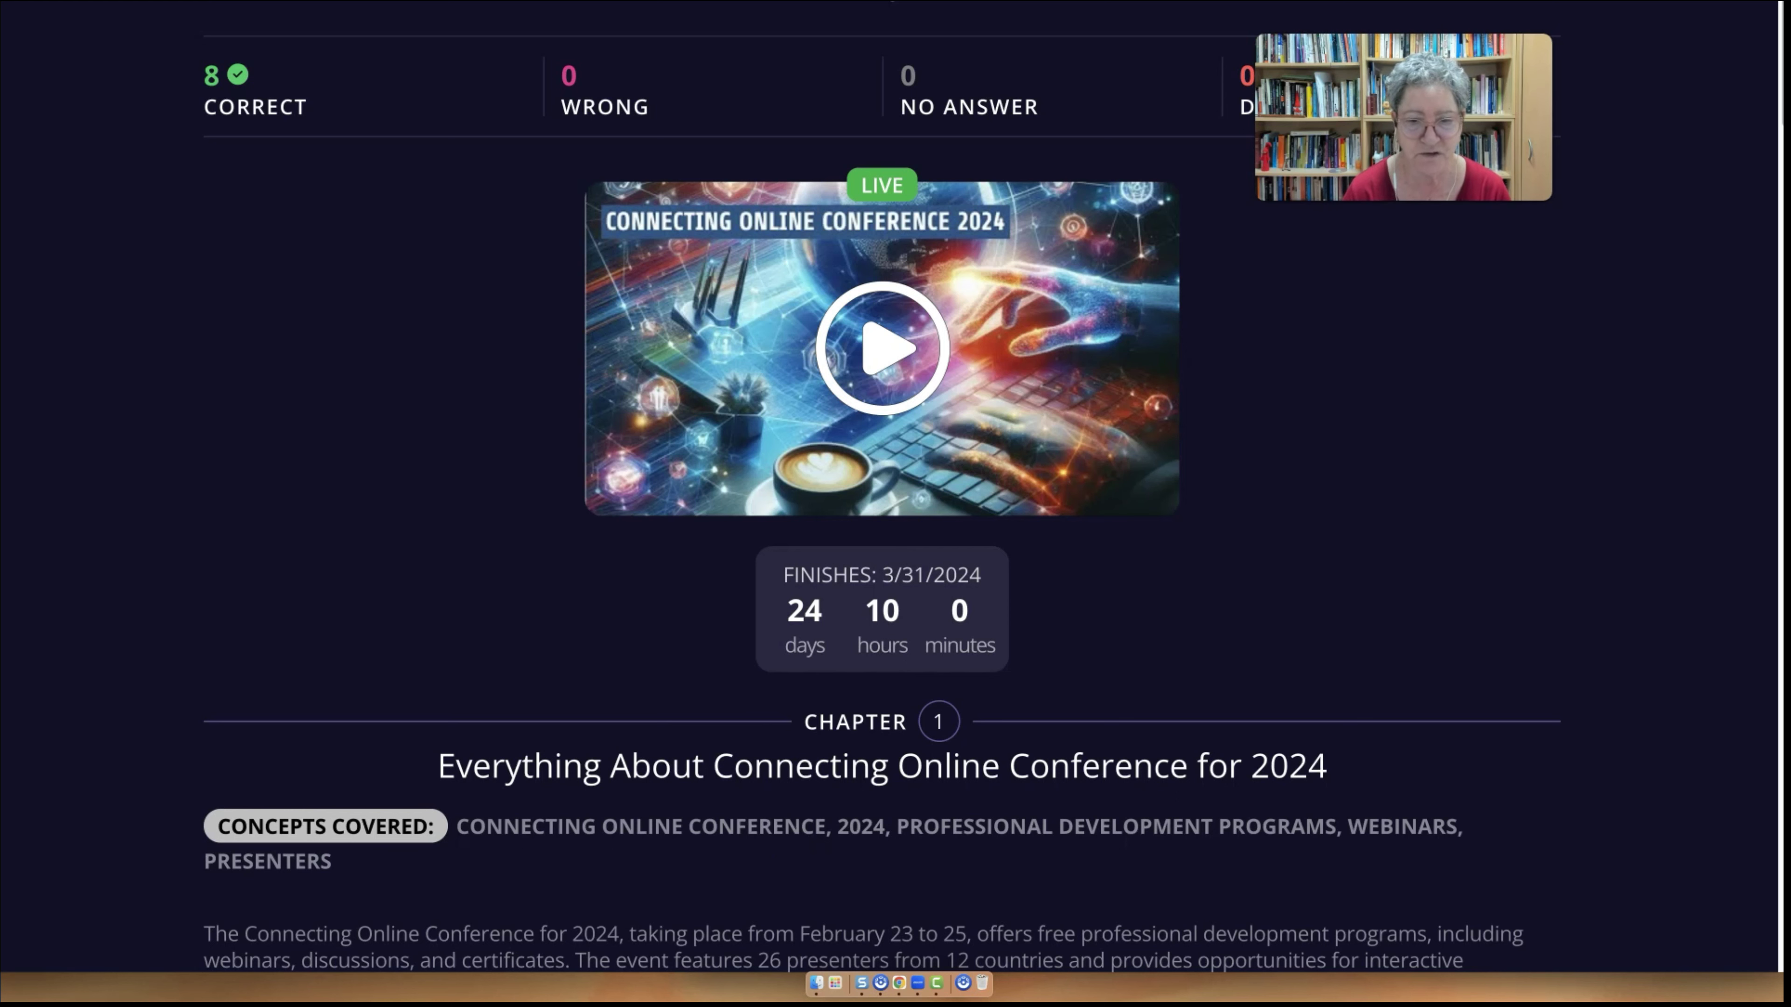
# Step: Scroll down through the marked answers on the results page and back up
pyautogui.scroll(-3, 863, 806)
pyautogui.scroll(-5, 863, 806)
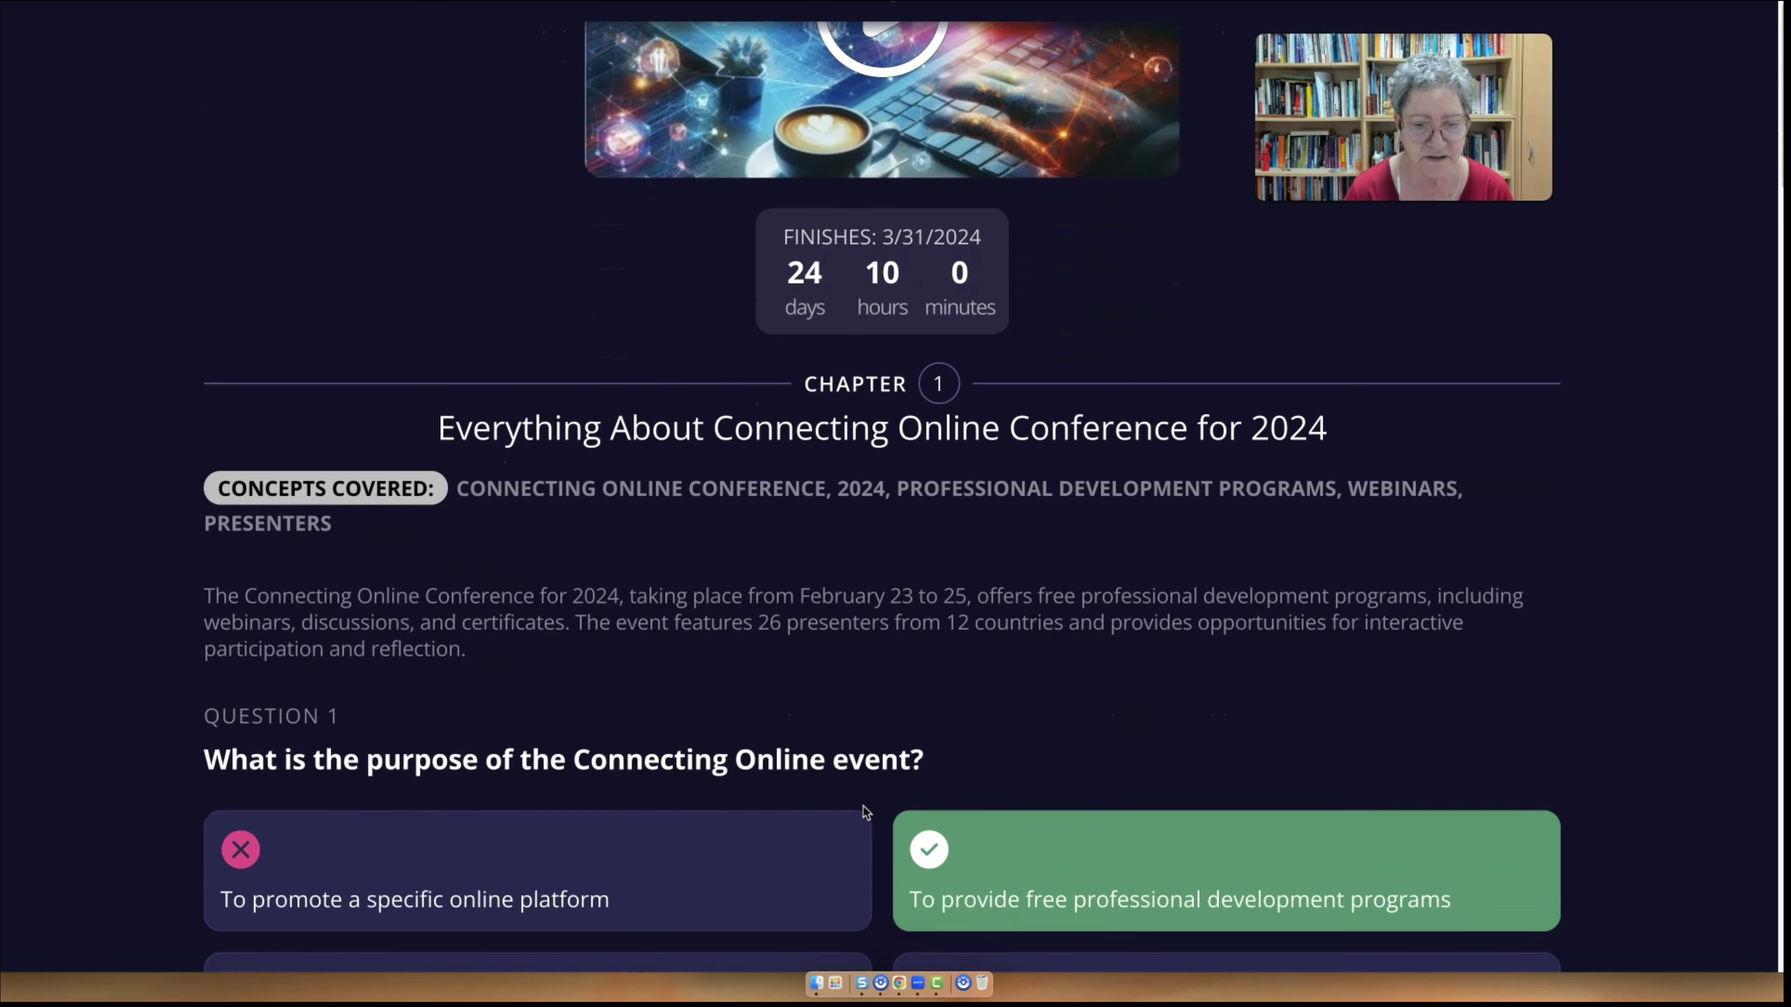
pyautogui.scroll(-4, 820, 812)
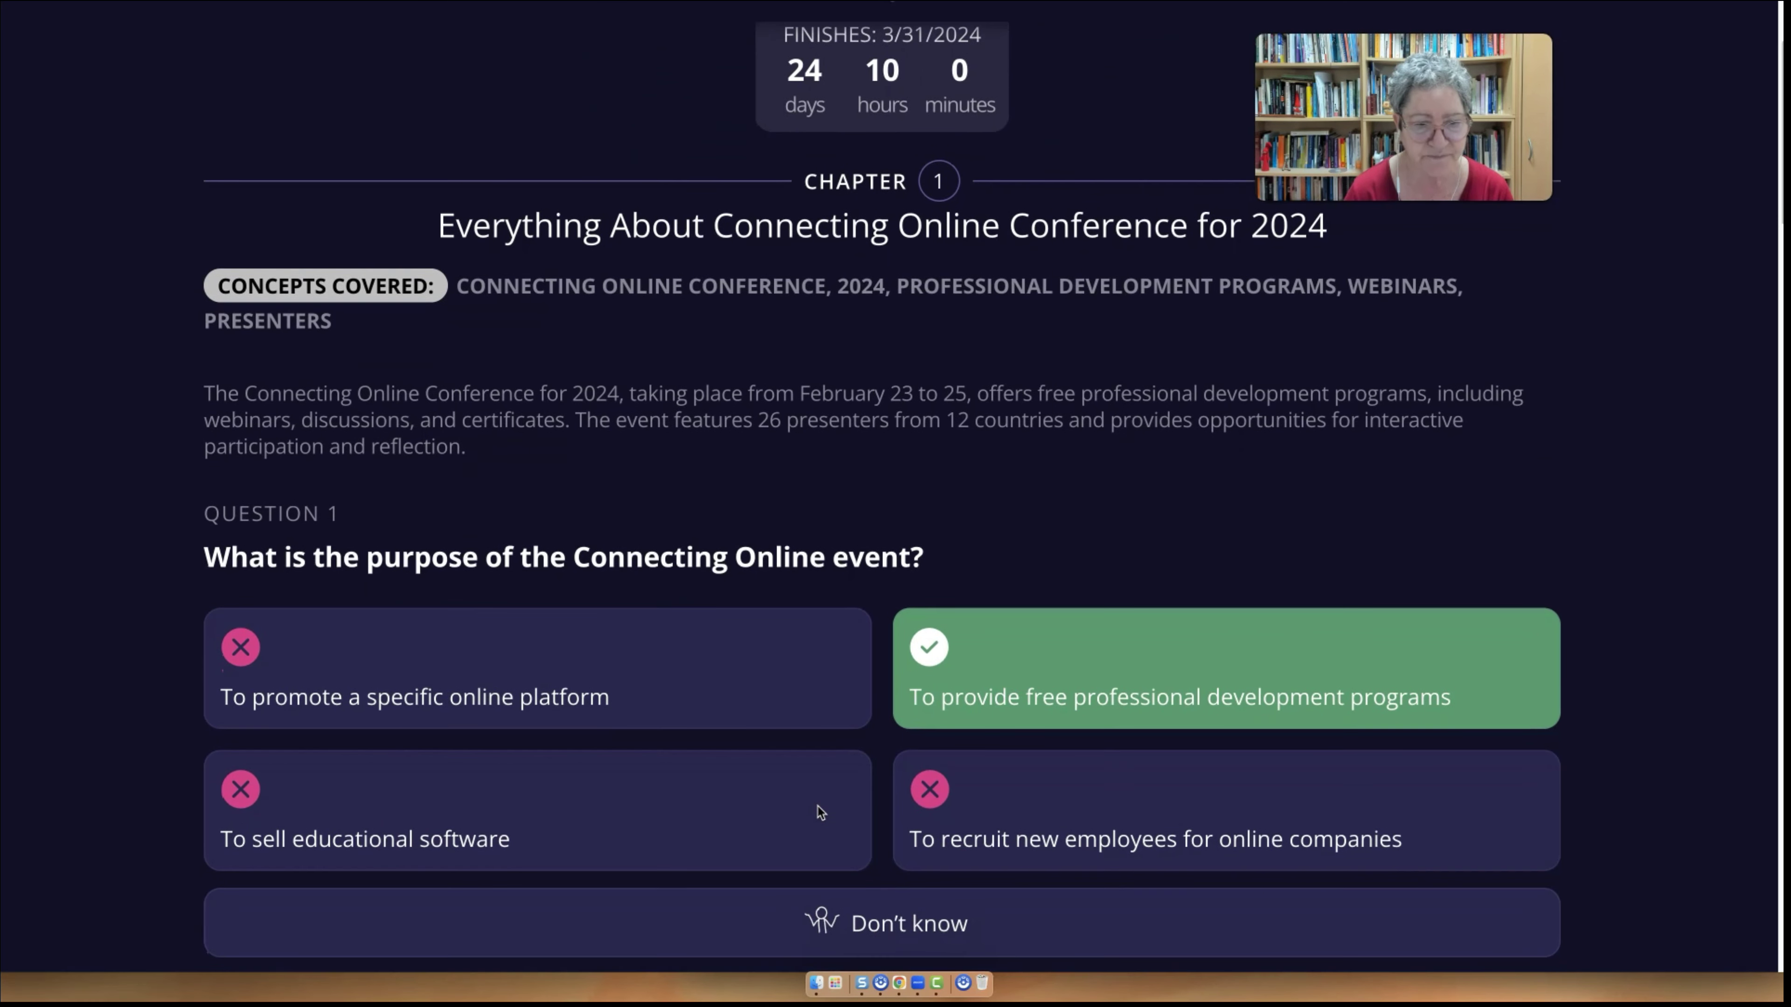
pyautogui.scroll(-20, 820, 811)
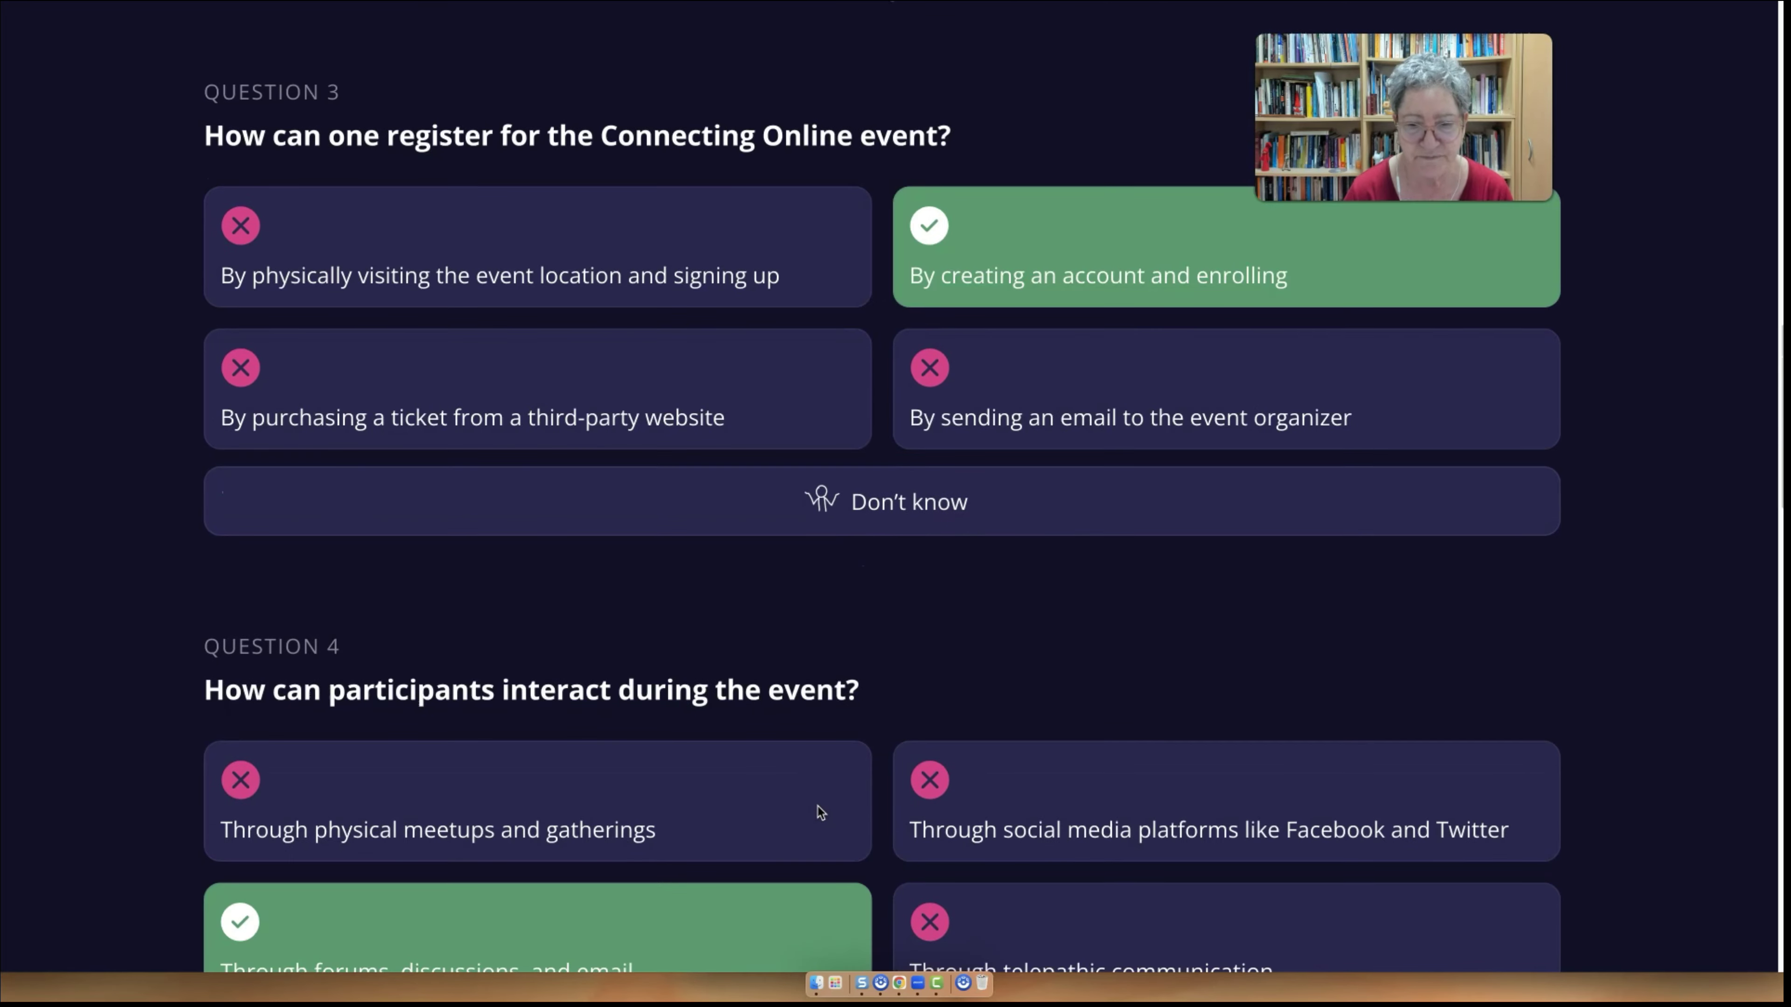
pyautogui.scroll(-20, 820, 811)
pyautogui.scroll(-17, 818, 807)
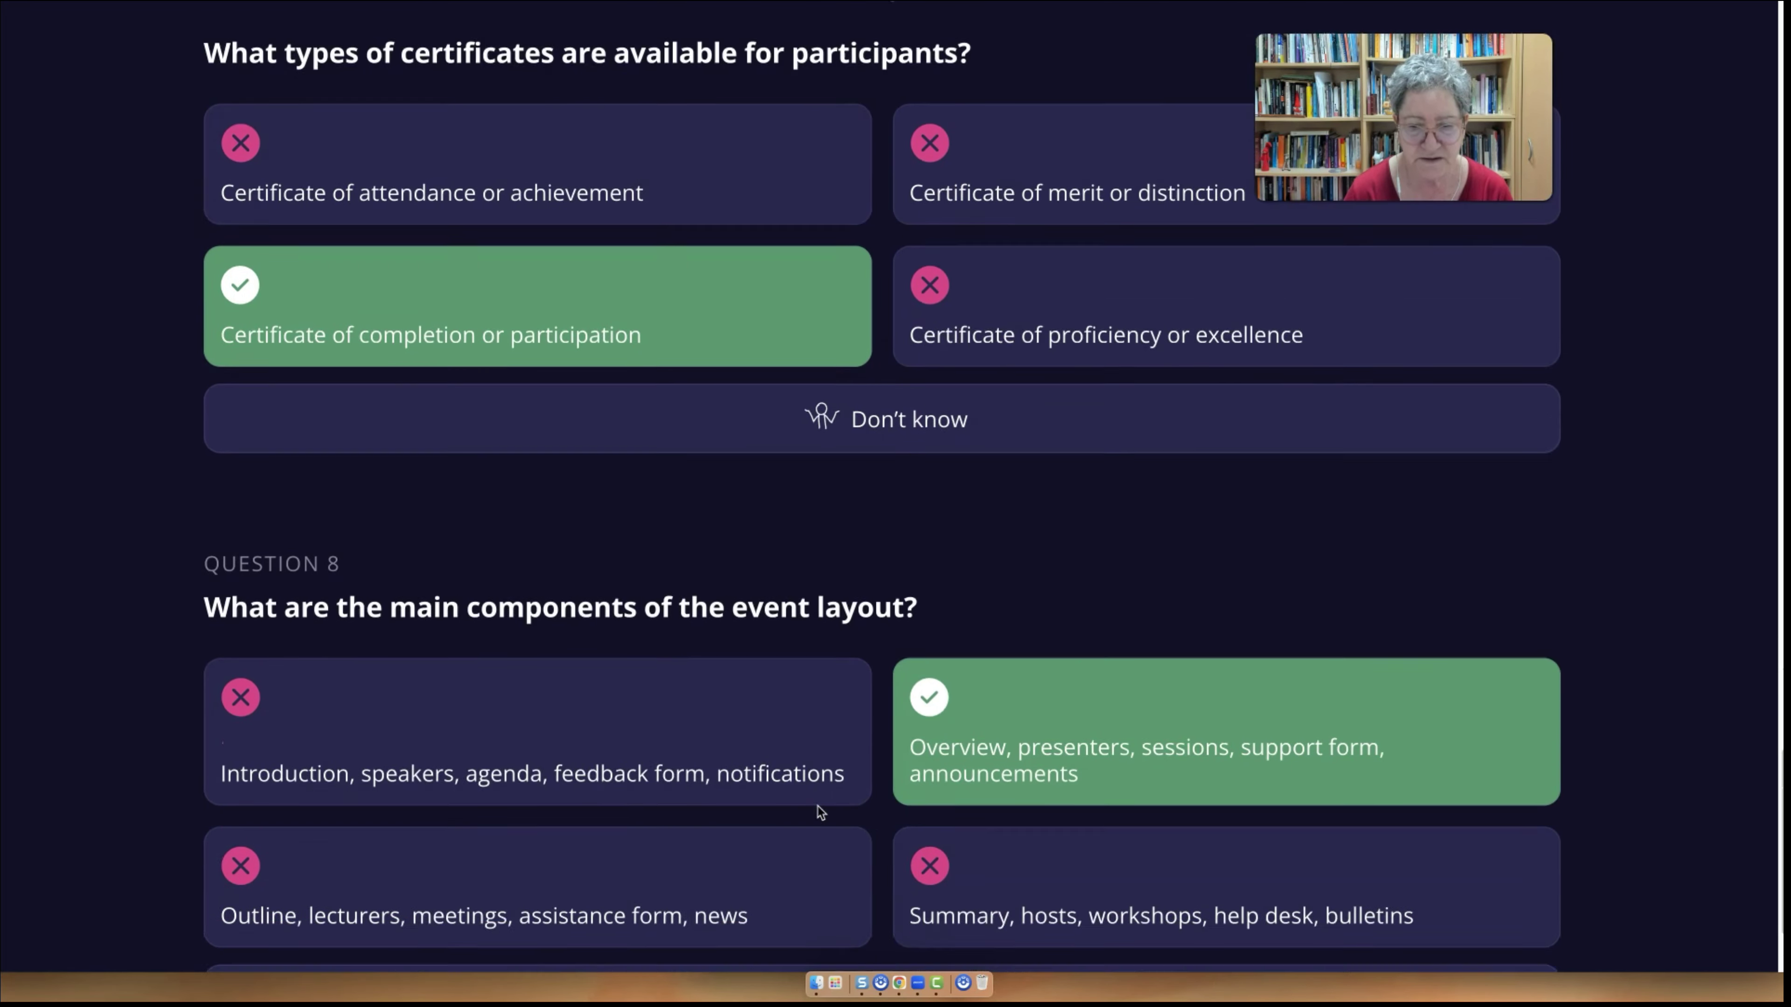
pyautogui.scroll(12, 820, 811)
pyautogui.scroll(20, 818, 810)
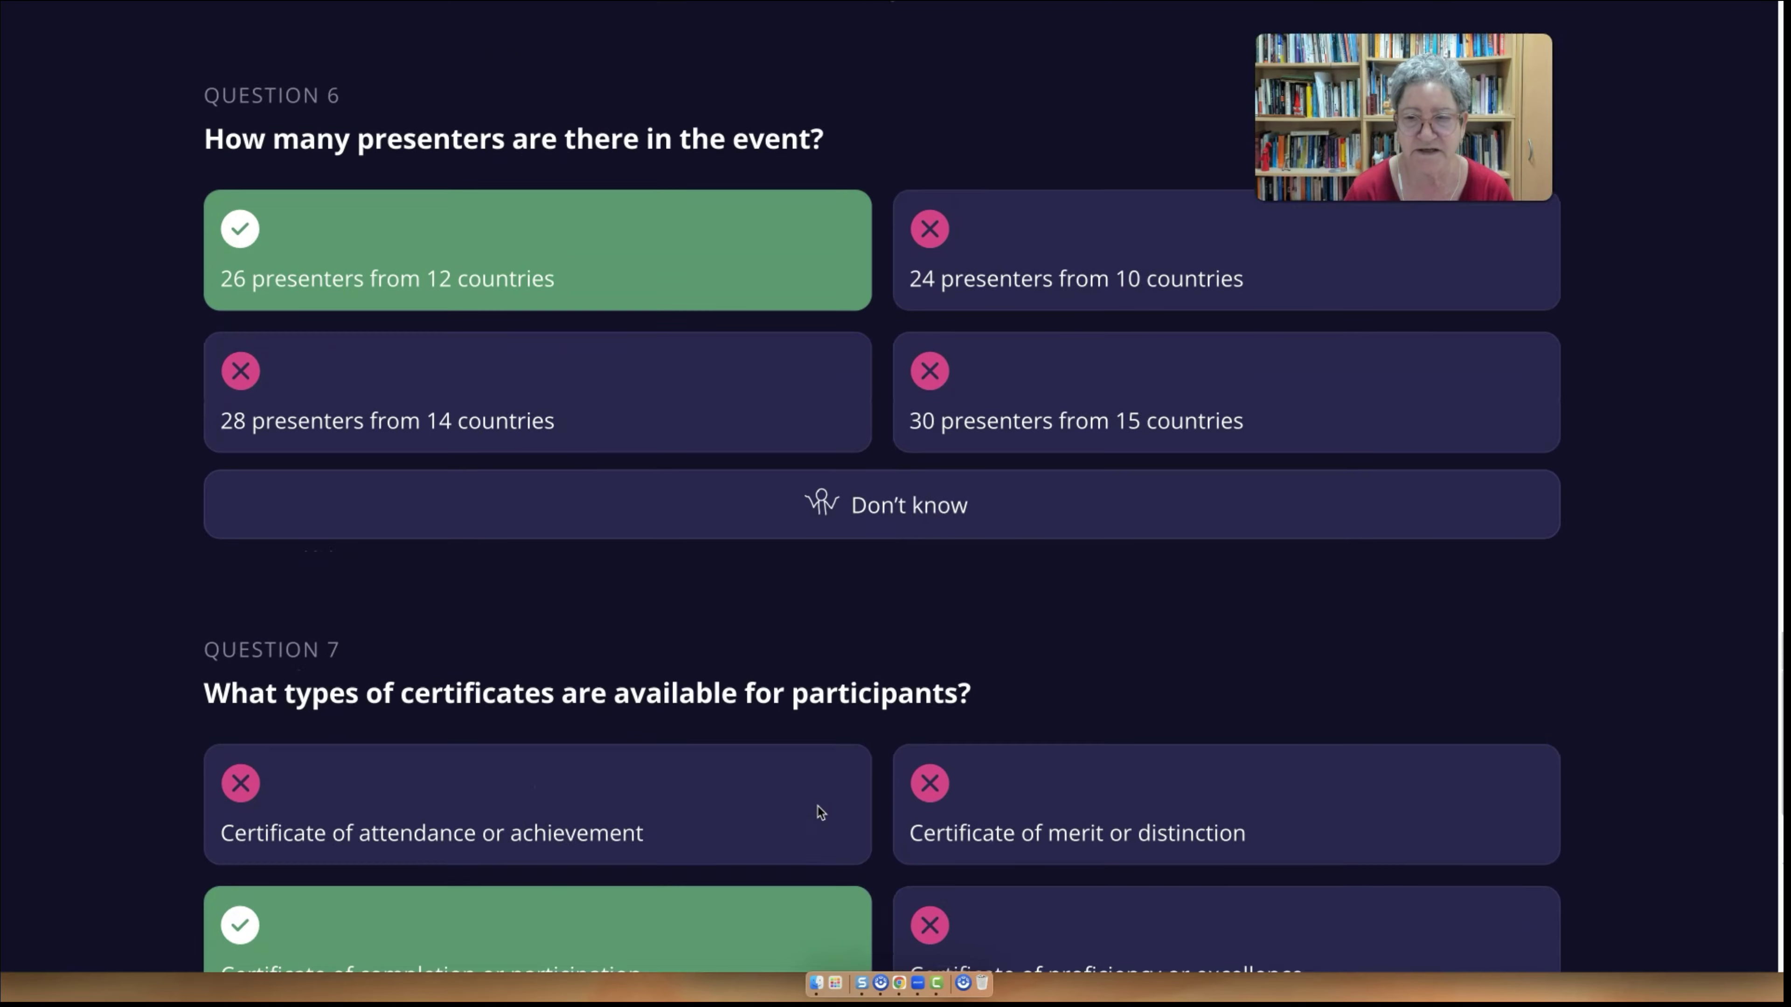
pyautogui.scroll(20, 819, 806)
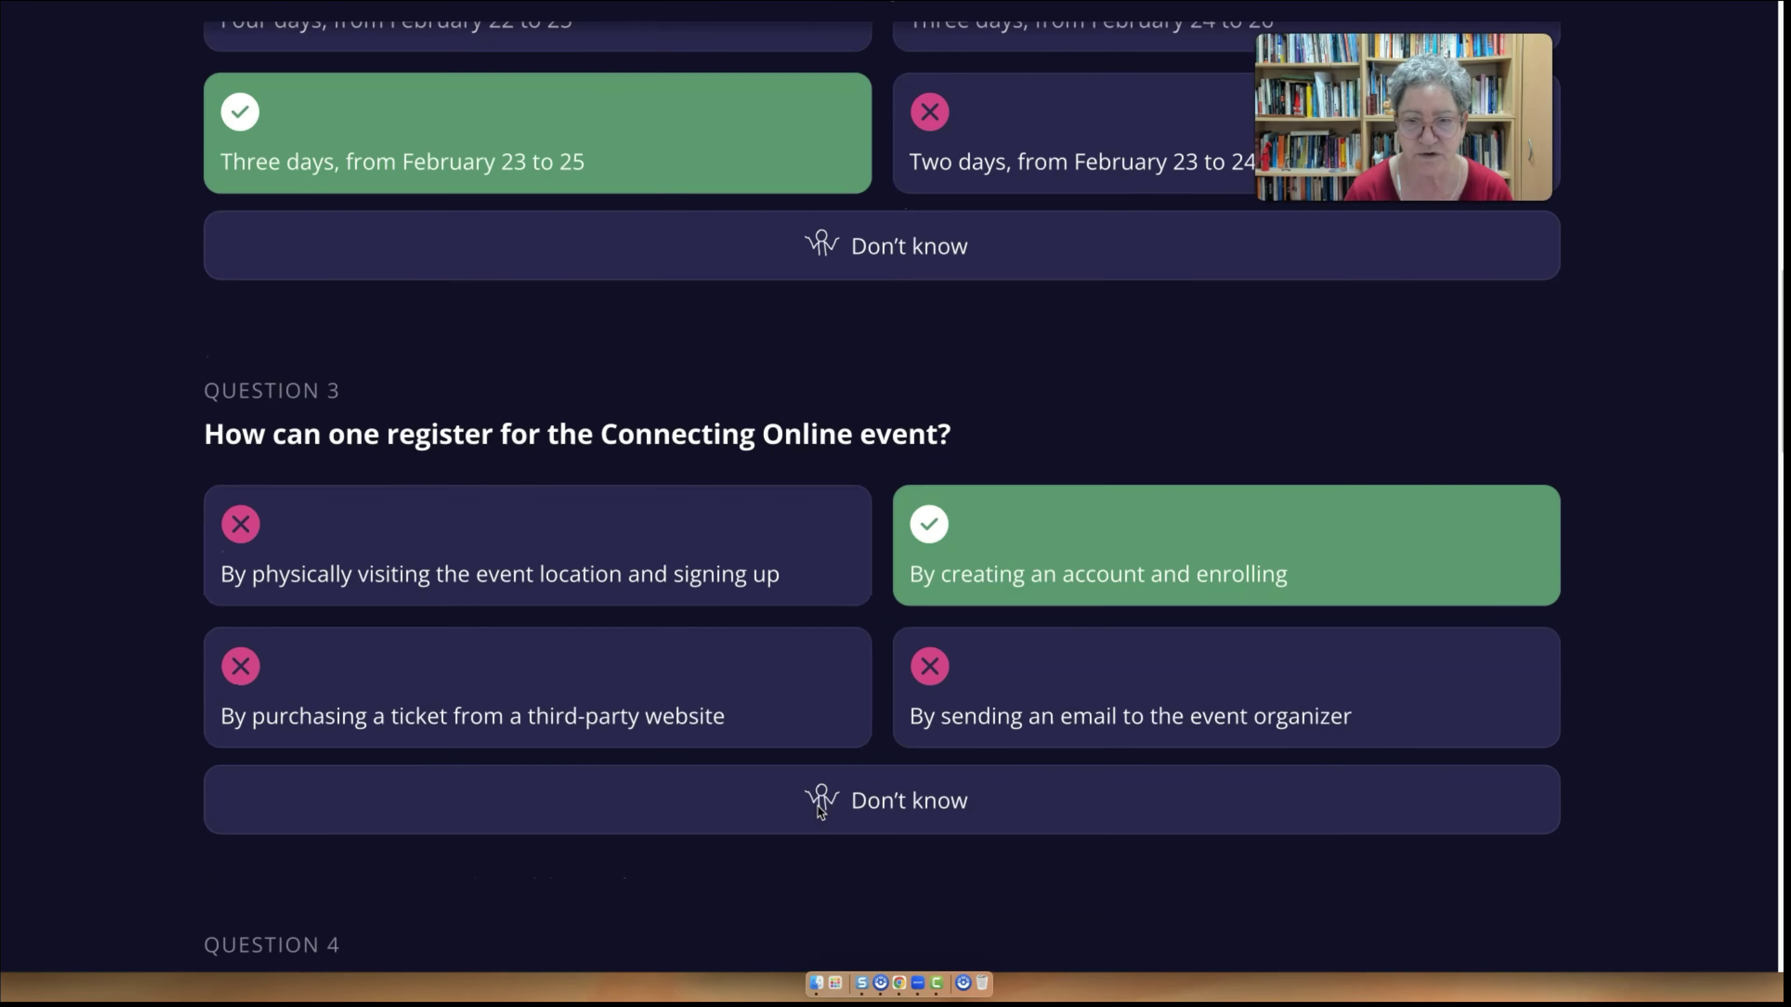
pyautogui.scroll(15, 818, 808)
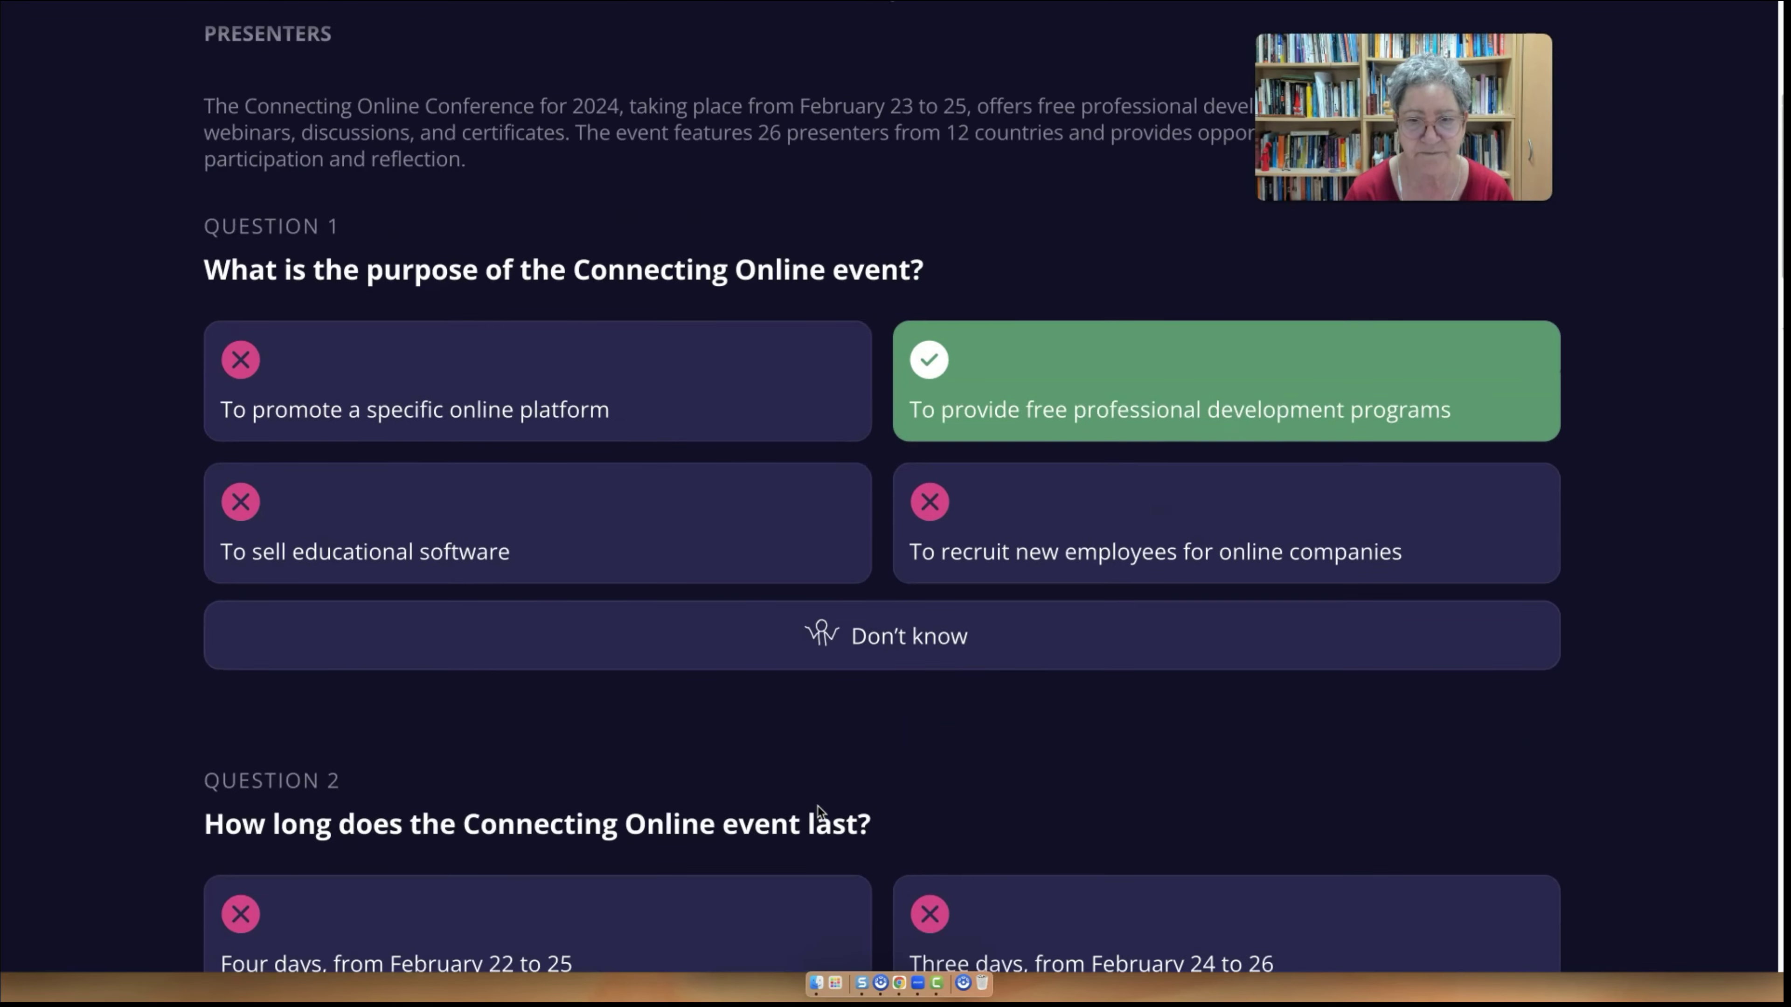
pyautogui.scroll(3, 820, 811)
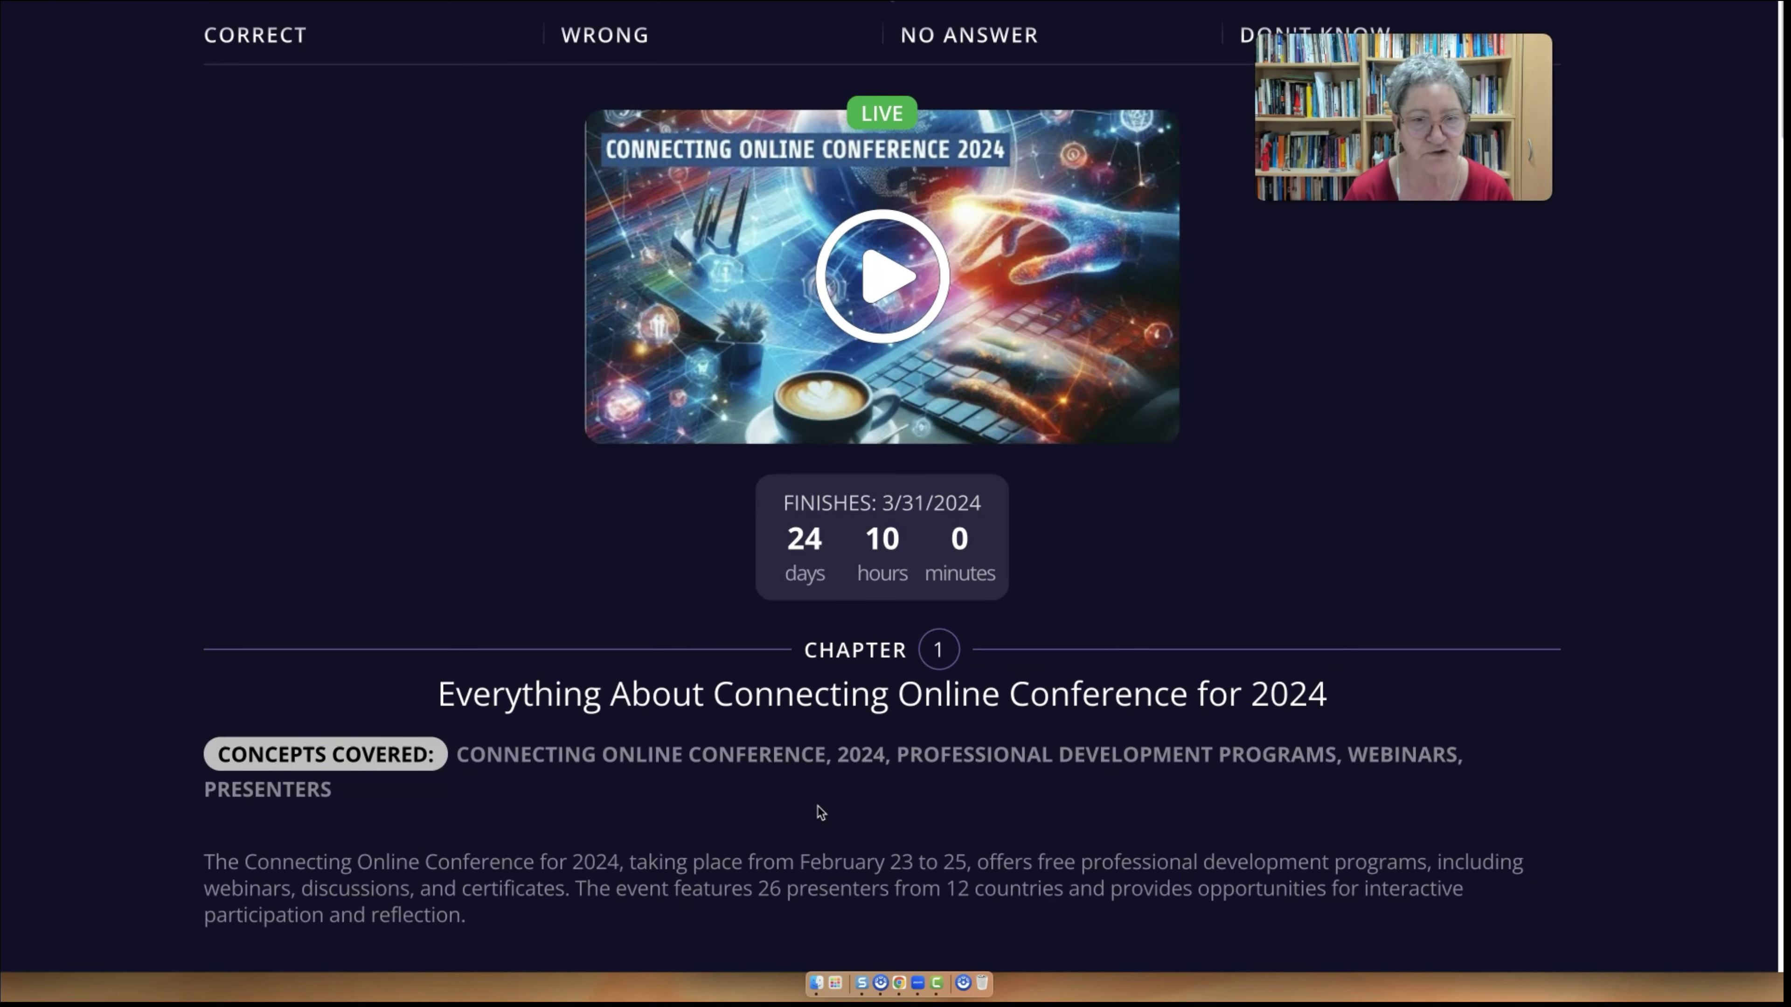
pyautogui.scroll(1, 820, 813)
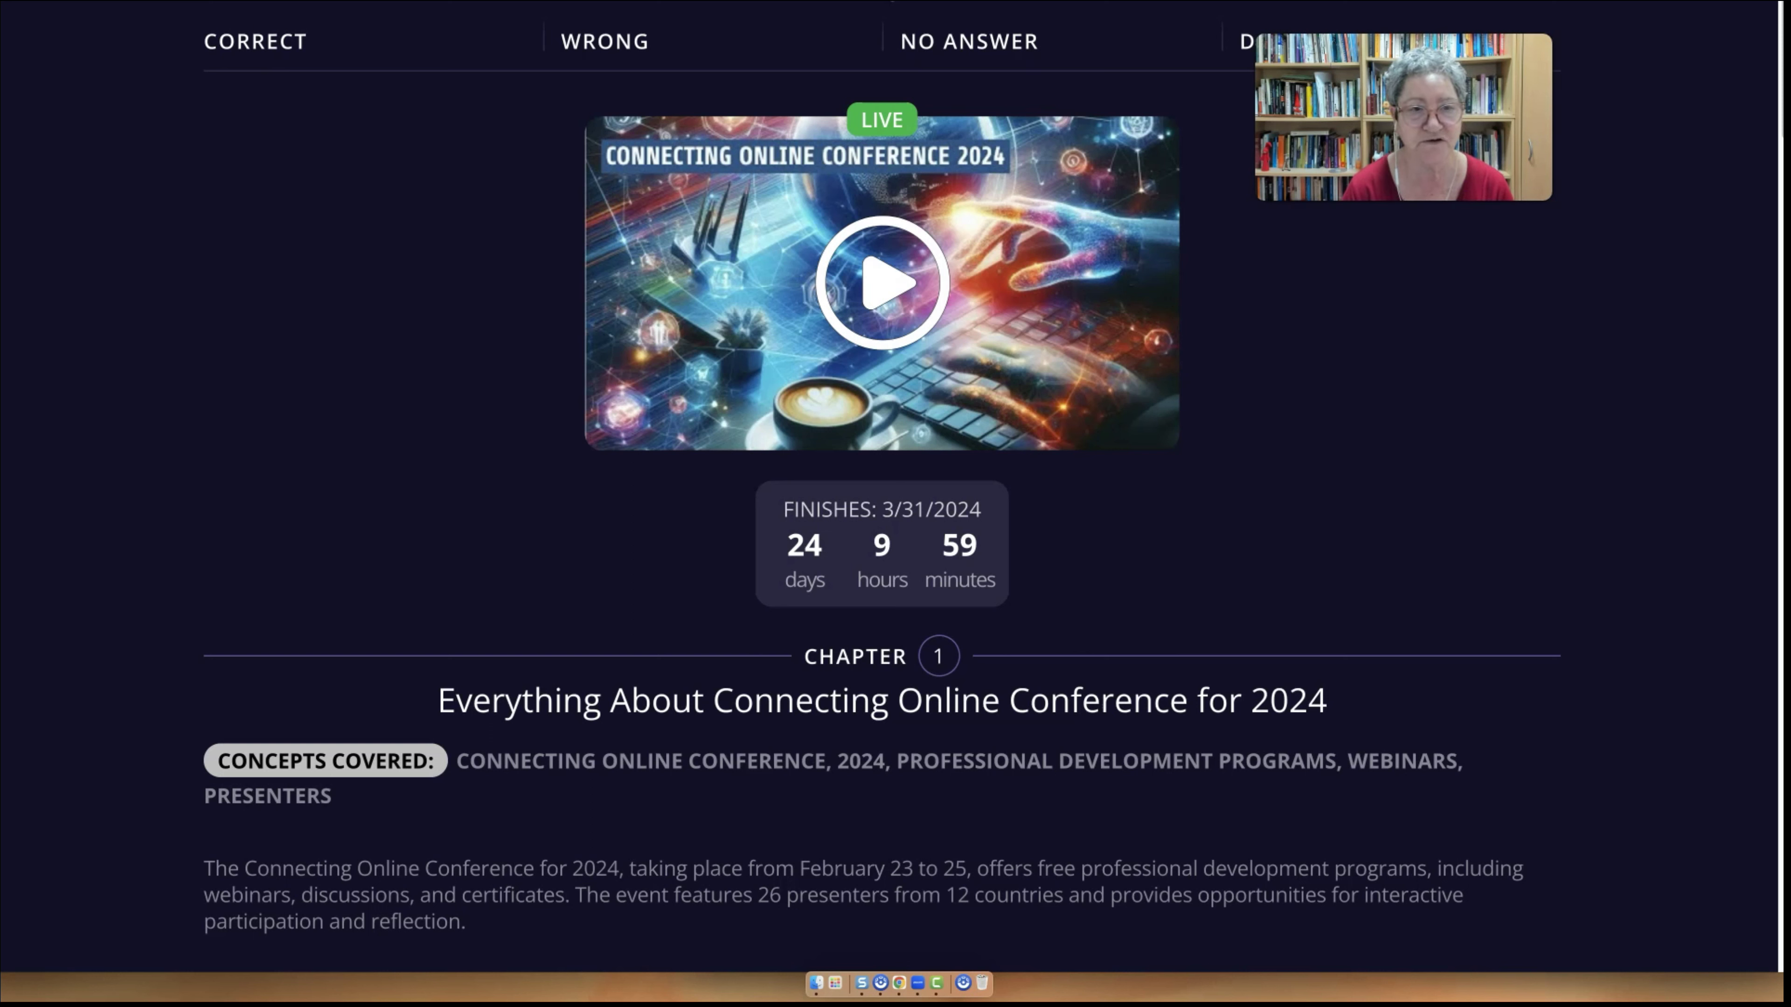
pyautogui.scroll(1, 882, 494)
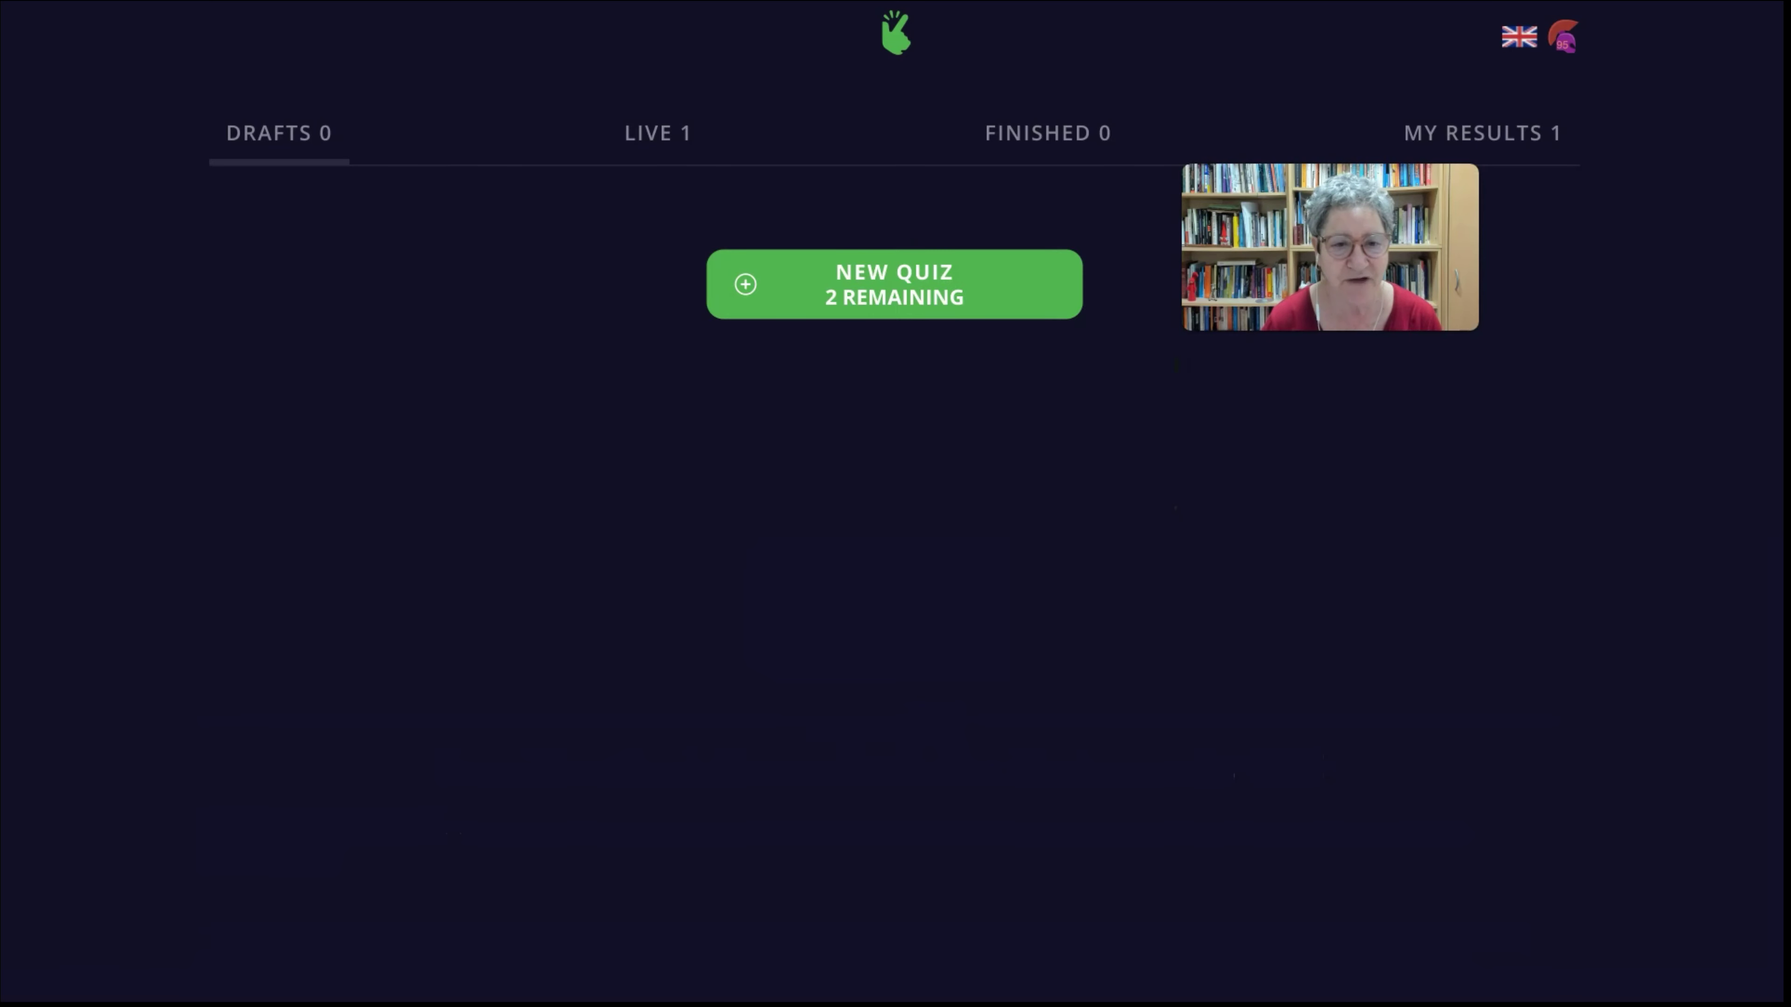
# Step: From the Live list, preview the conference quiz, then view its results: 100% from 1 participant
pyautogui.click(676, 133)
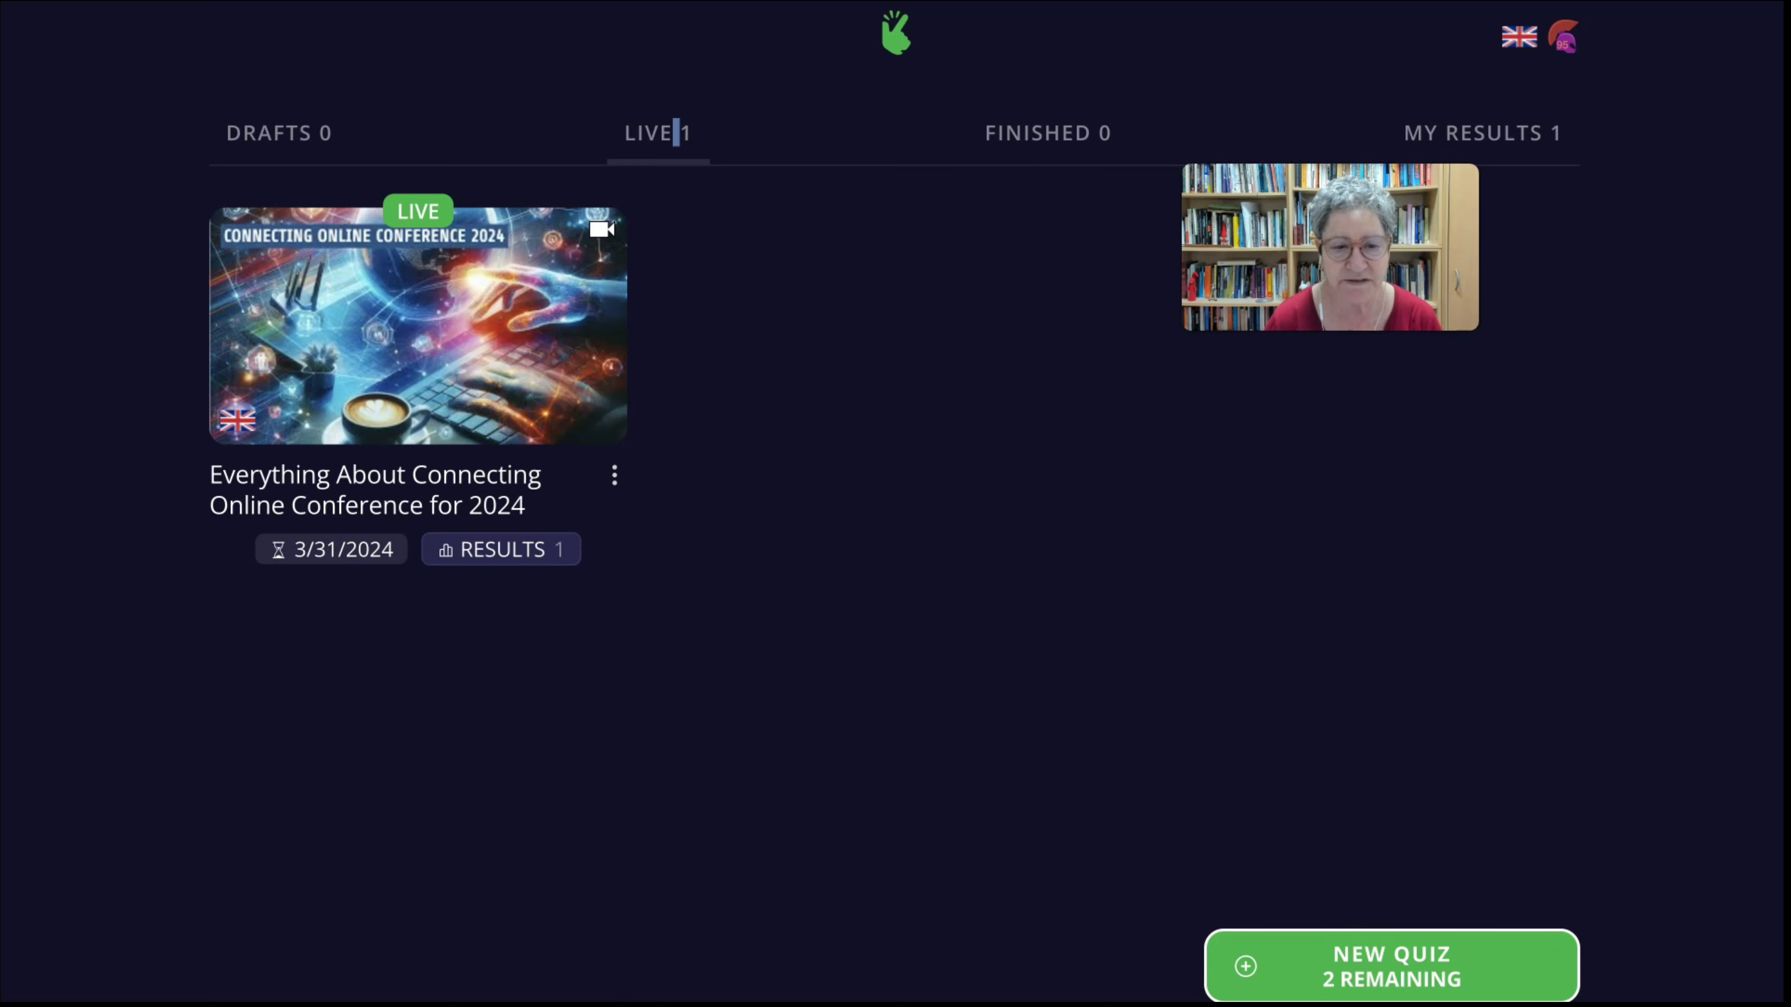
pyautogui.click(615, 476)
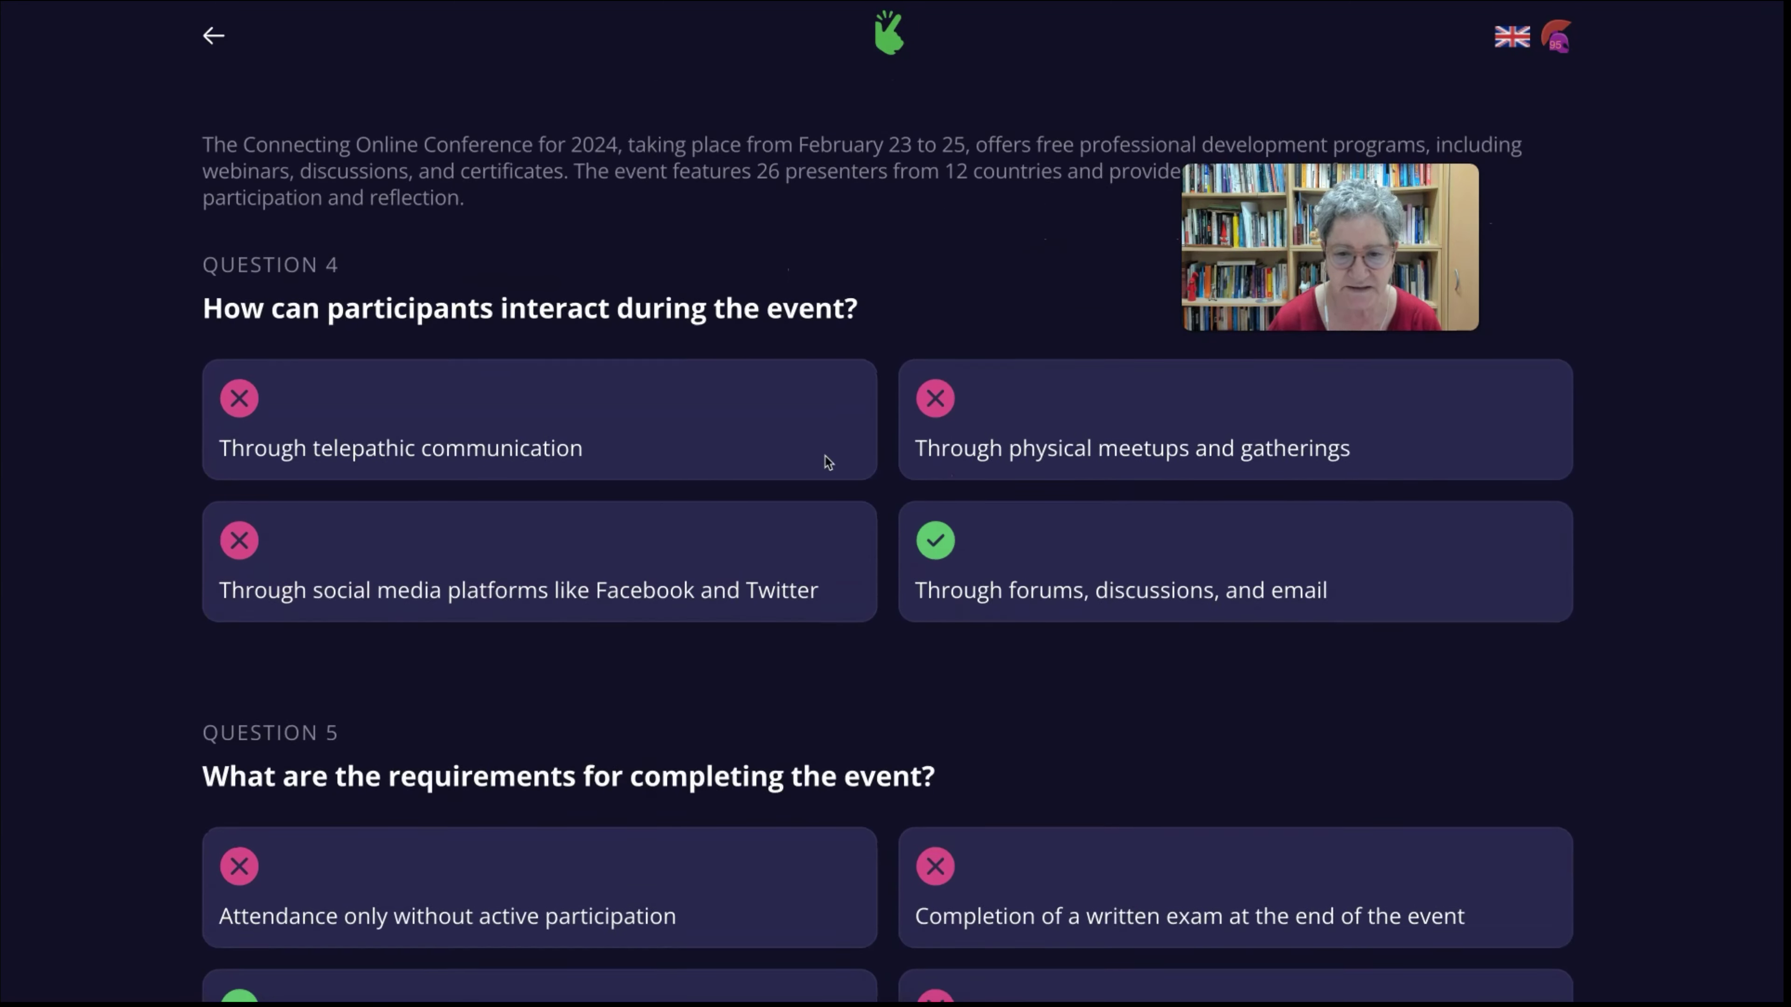
pyautogui.scroll(6, 826, 456)
pyautogui.scroll(2, 826, 456)
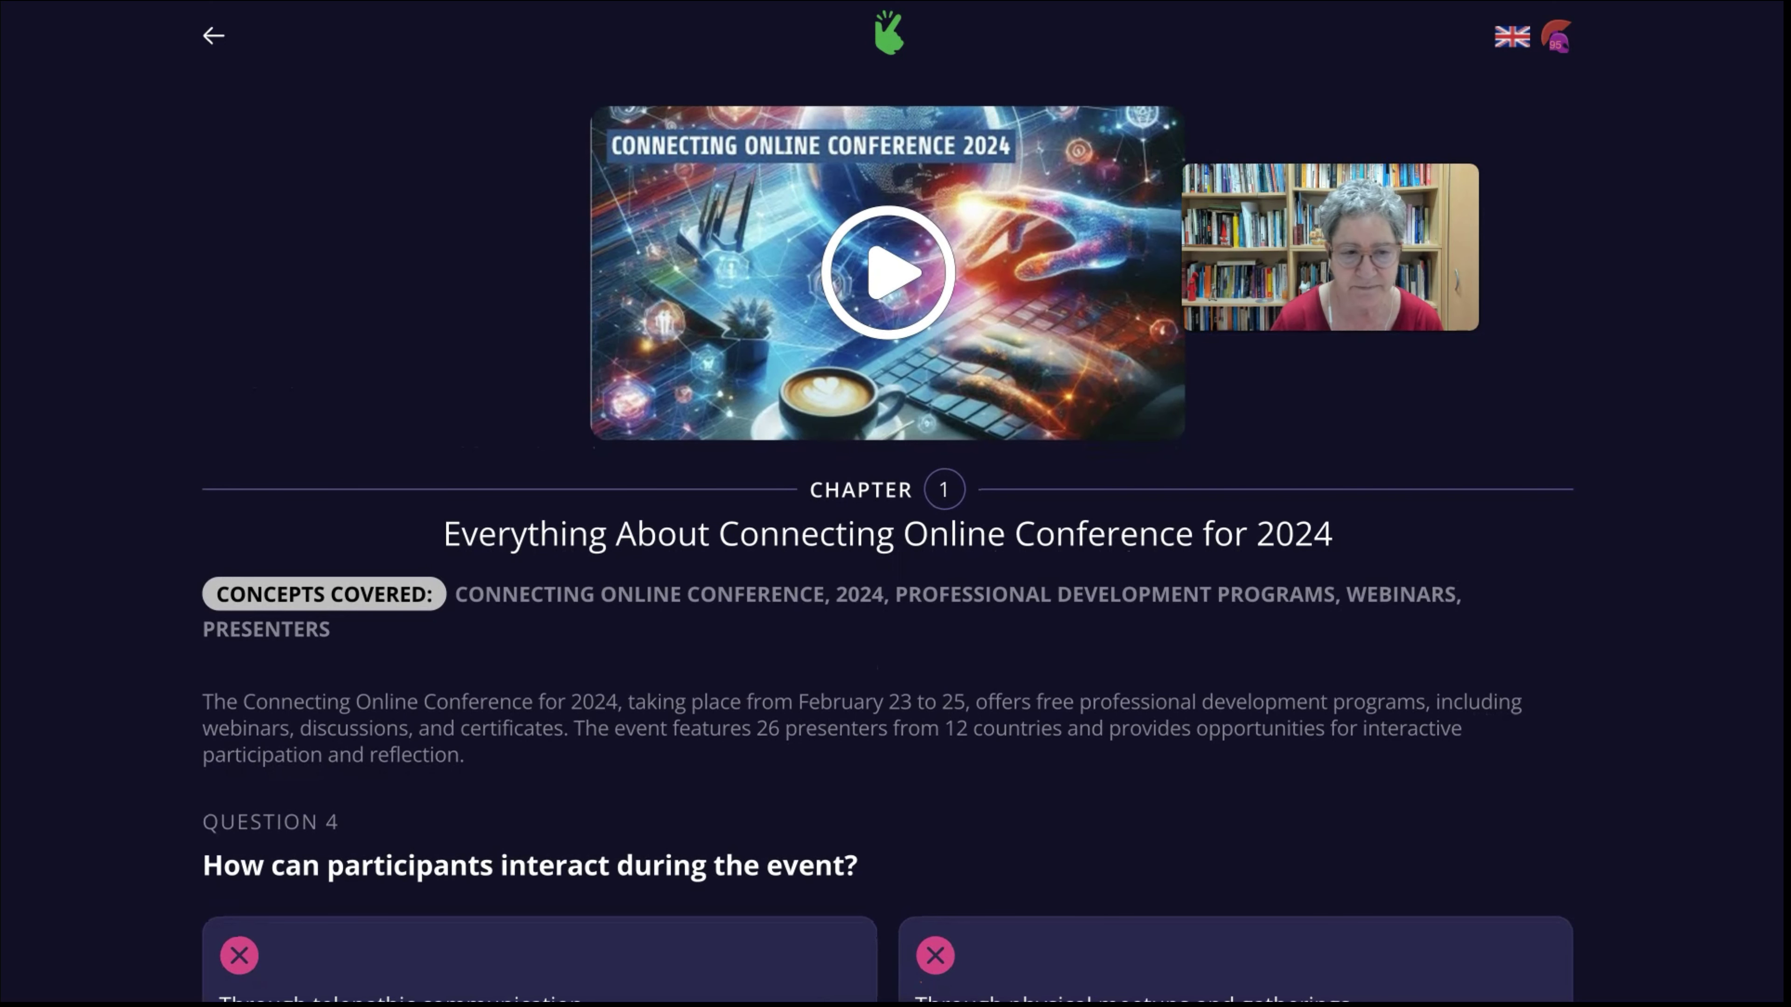
pyautogui.click(216, 39)
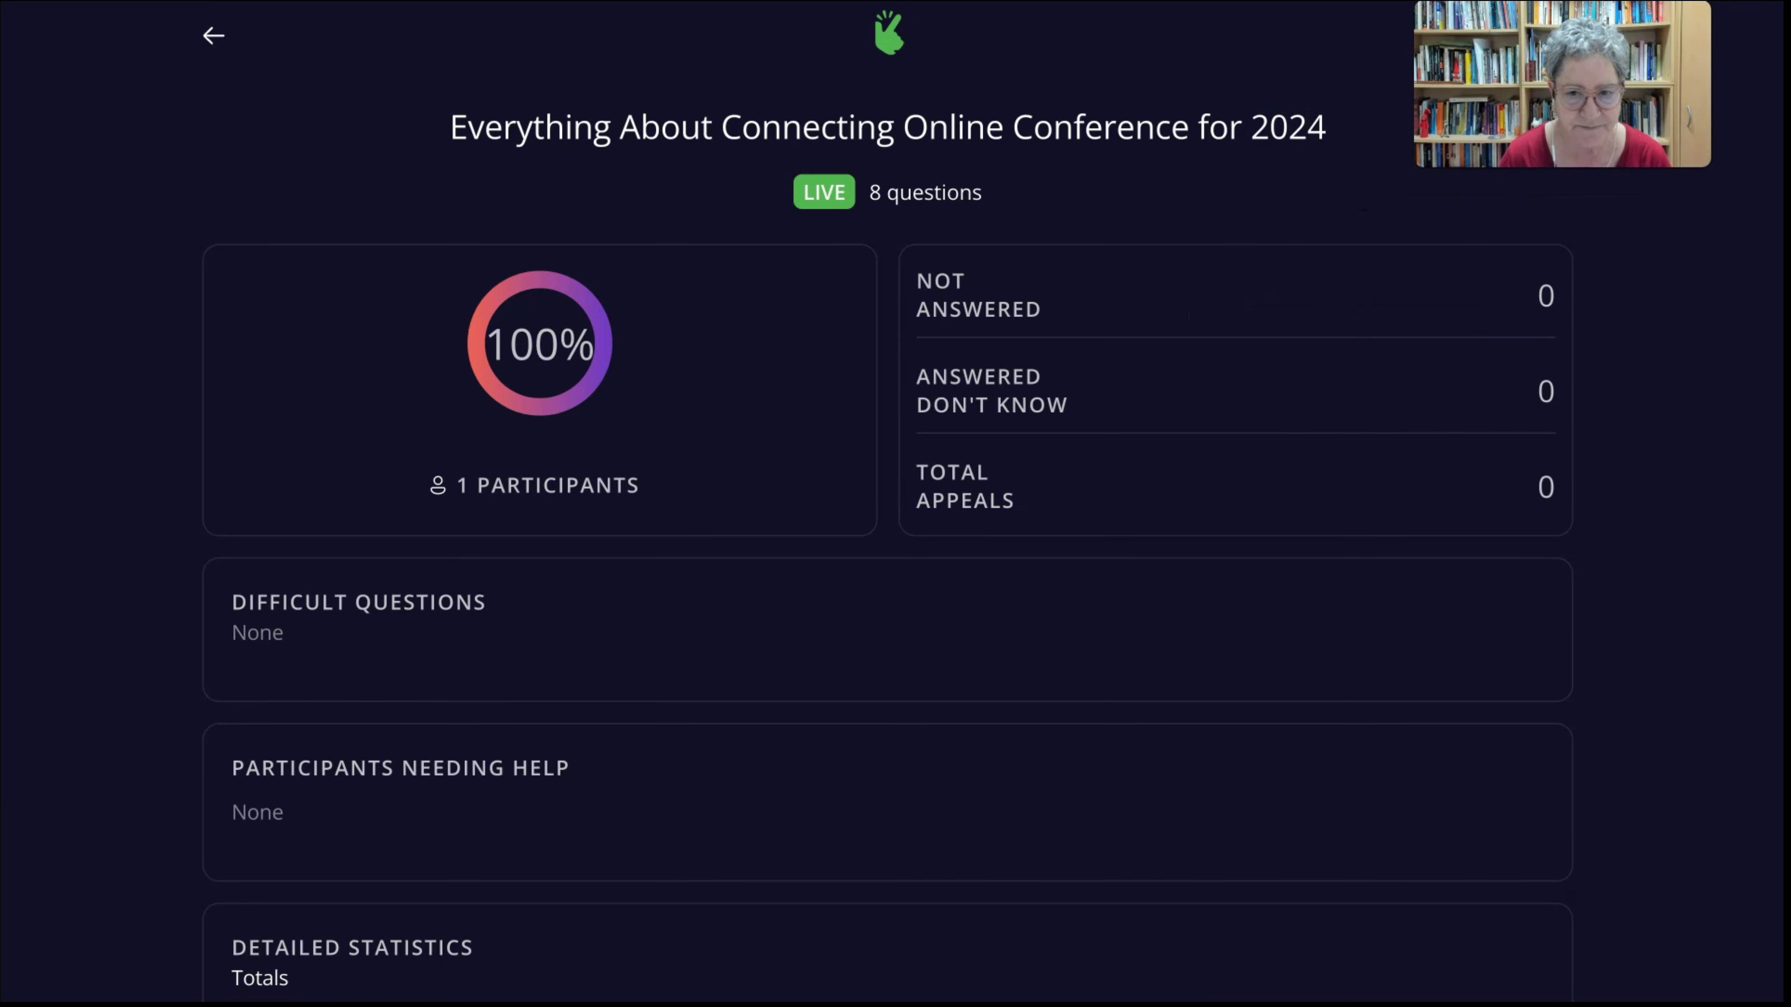
pyautogui.scroll(-5, 617, 491)
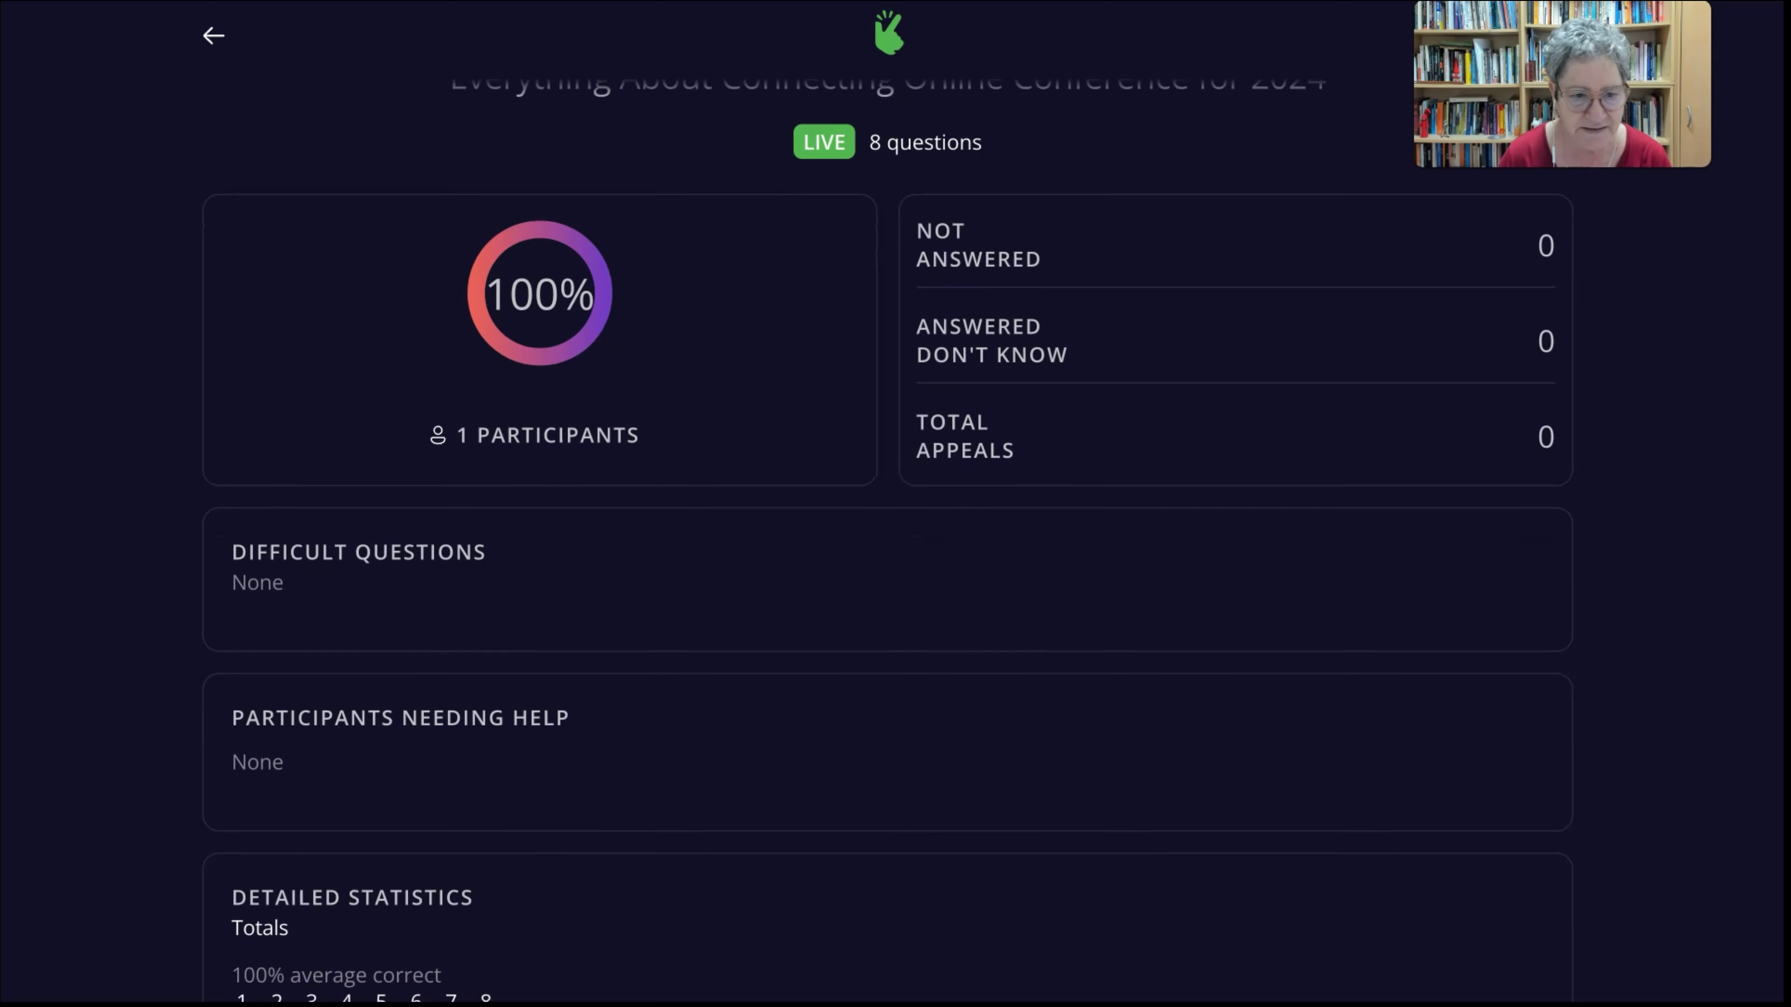
pyautogui.scroll(5, 617, 491)
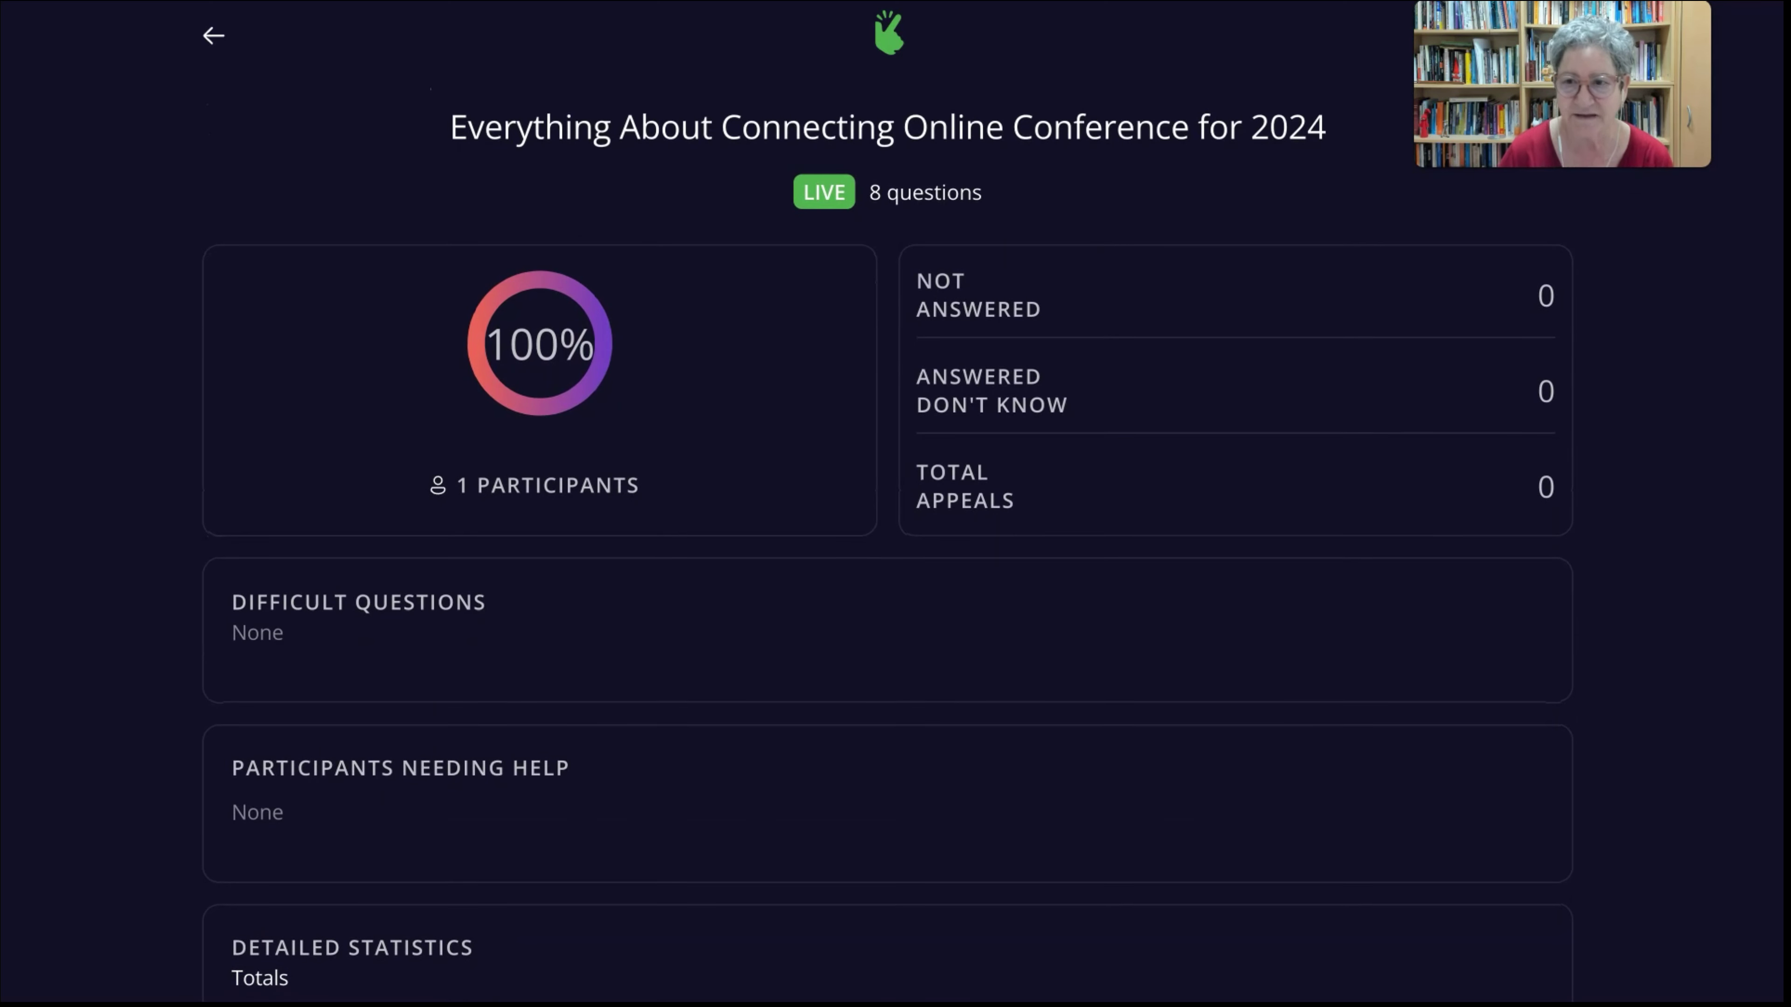